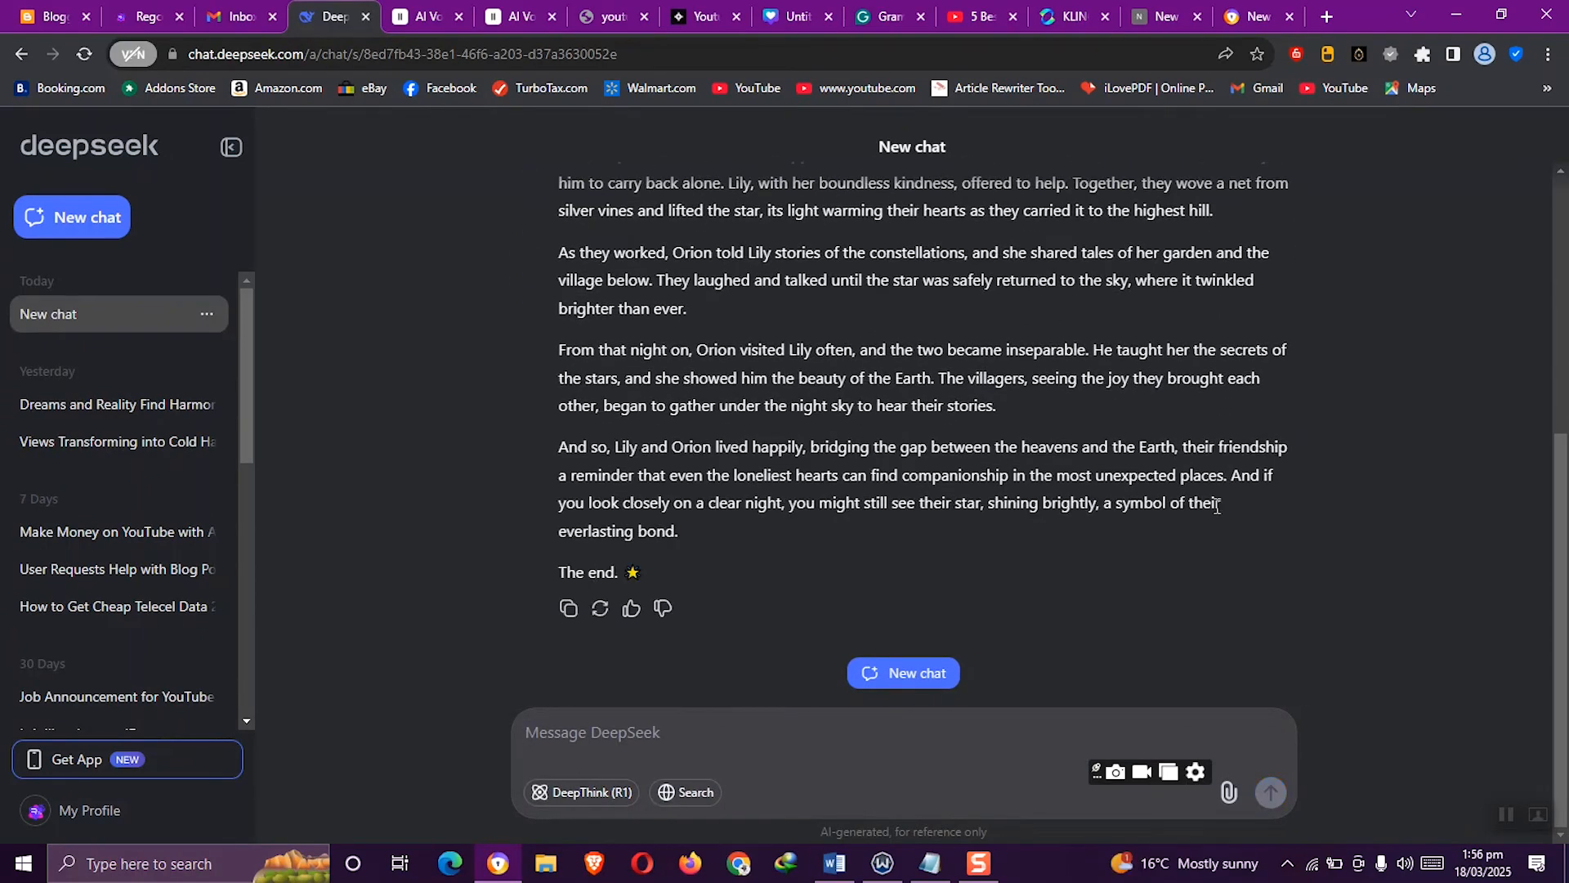
Copy the second prompt from the Word document and send "Now convert the story into 20 scenes" in the DeepSeek chat
{"action": "left_click", "coordinate": [834, 865]}
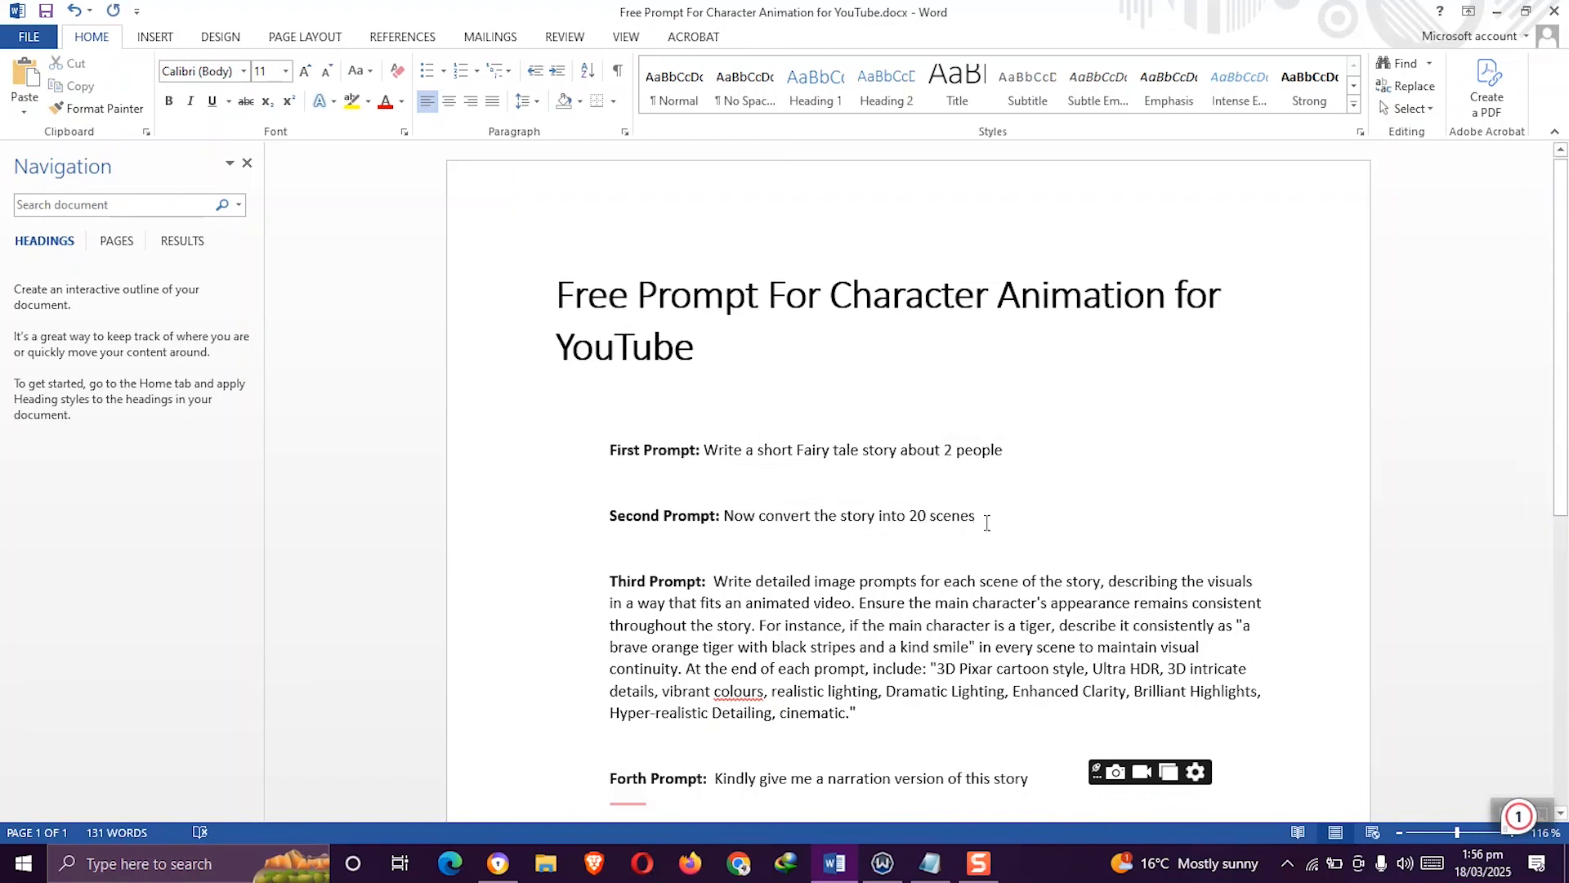
{"action": "right_click", "coordinate": [736, 525]}
{"action": "left_click", "coordinate": [790, 559]}
{"action": "left_click", "coordinate": [498, 864]}
{"action": "right_click", "coordinate": [611, 736]}
{"action": "left_click", "coordinate": [660, 605]}
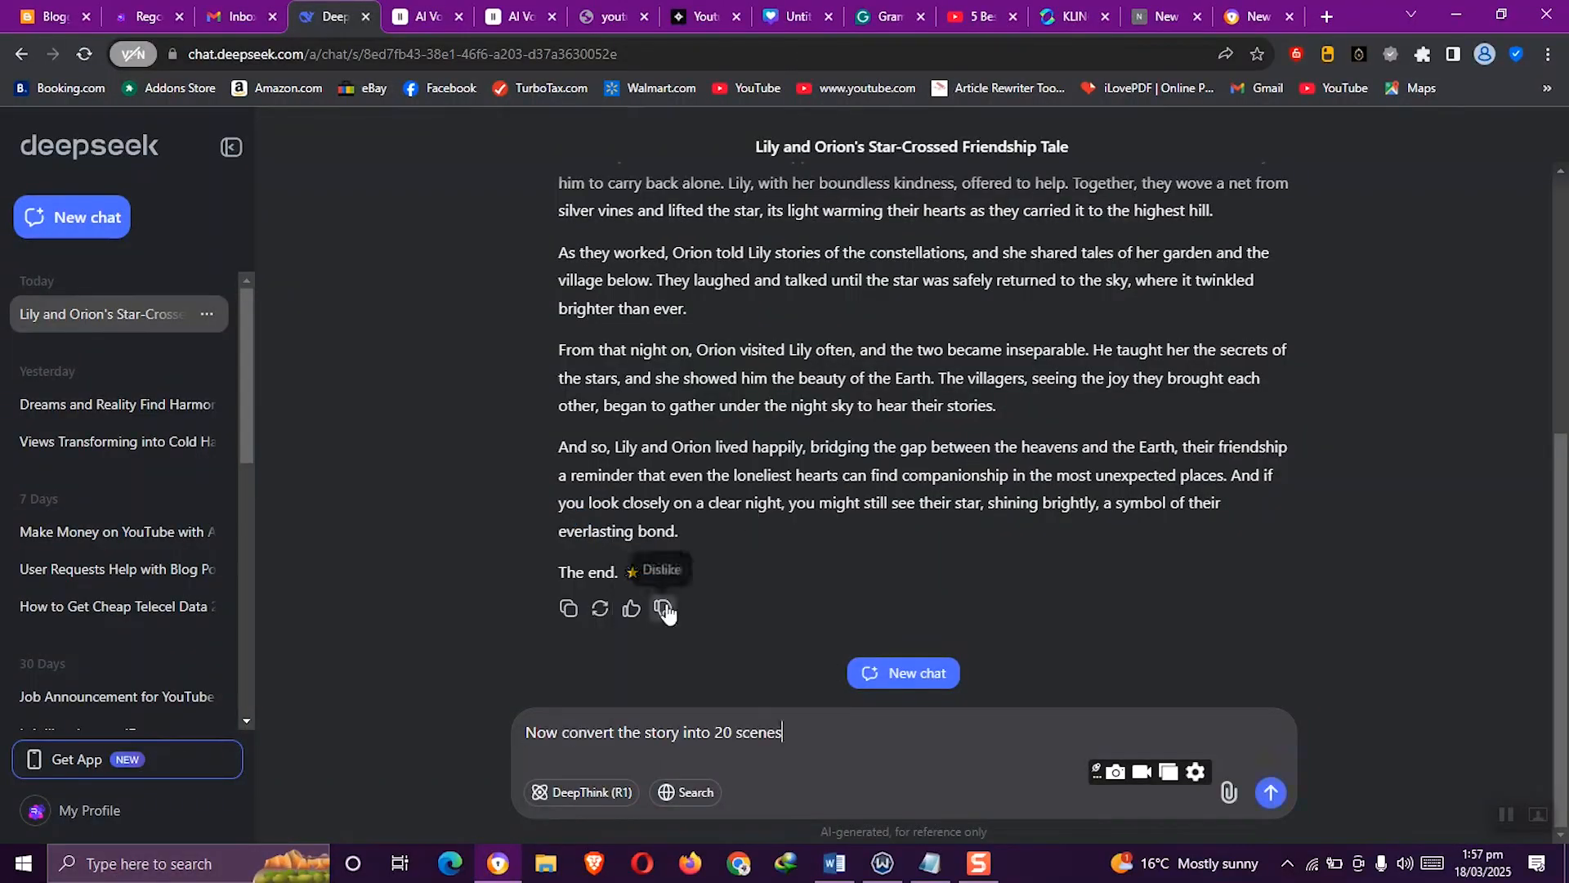
{"action": "left_click", "coordinate": [1272, 792]}
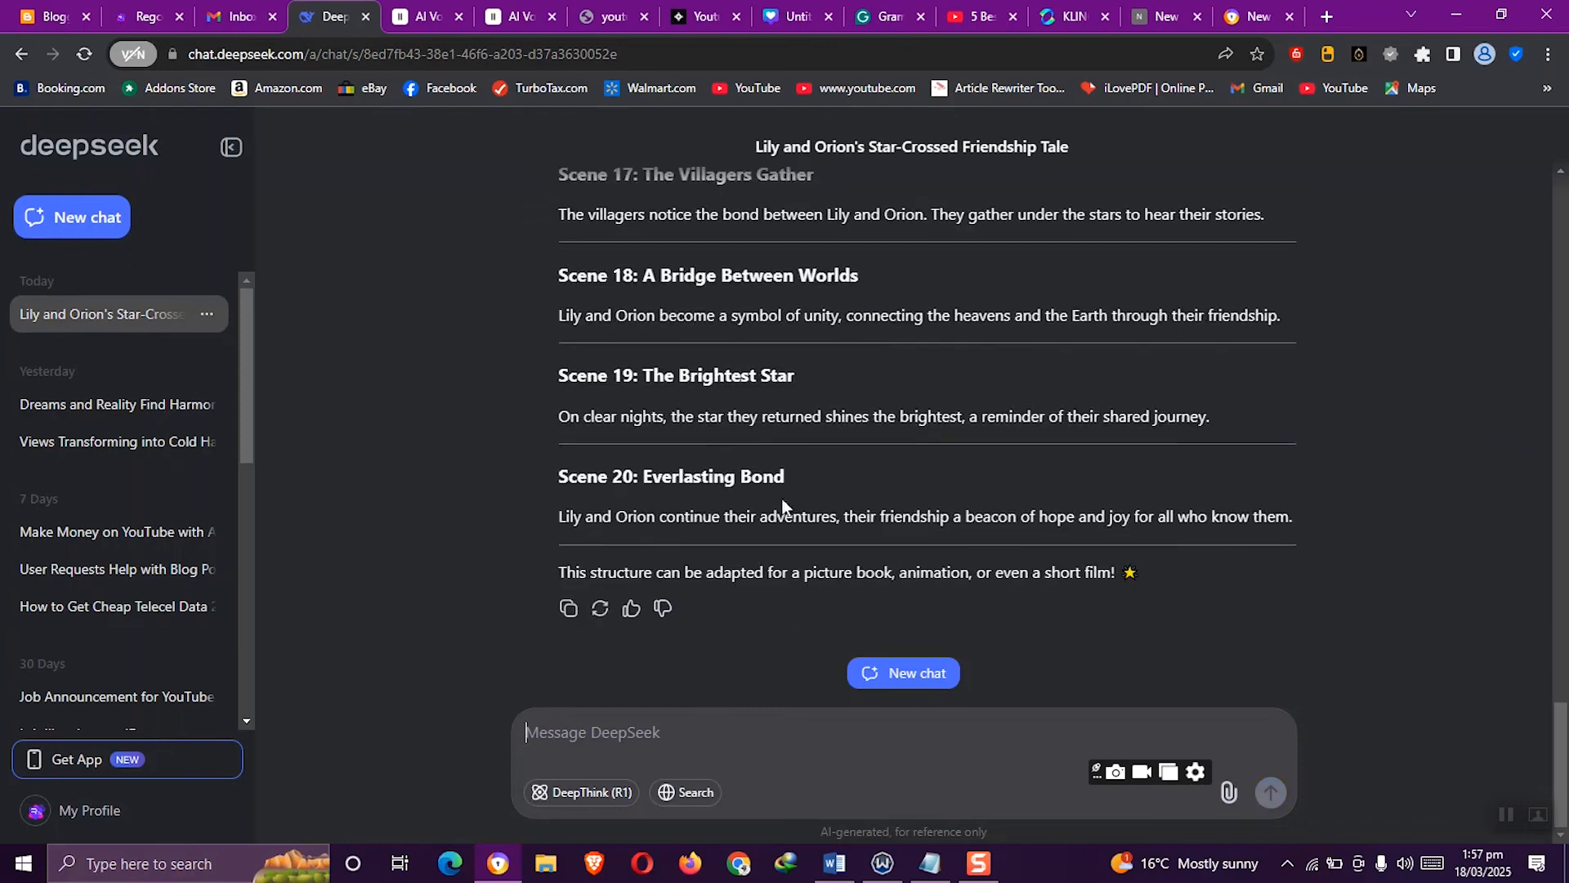
Copy the third prompt, which requests detailed image prompts for each scene, from the Word document and send it to DeepSeek
{"action": "left_click", "coordinate": [833, 864]}
{"action": "scroll", "coordinate": [733, 494], "scroll_direction": "down", "scroll_amount": 2}
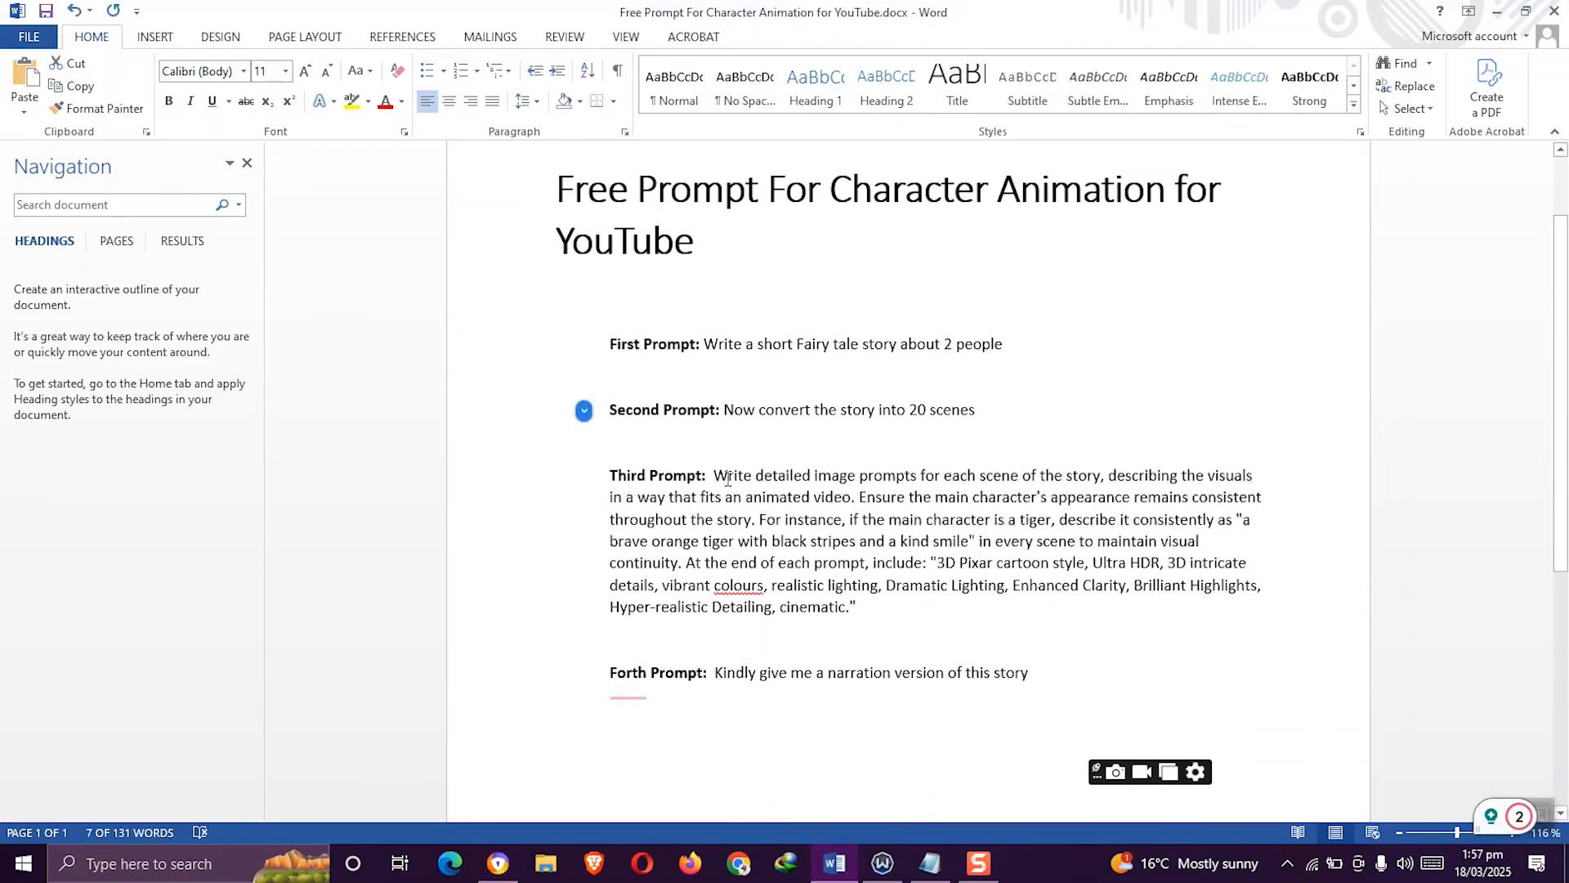
{"action": "left_click_drag", "start_coordinate": [717, 472], "coordinate": [885, 592]}
{"action": "right_click", "coordinate": [823, 569]}
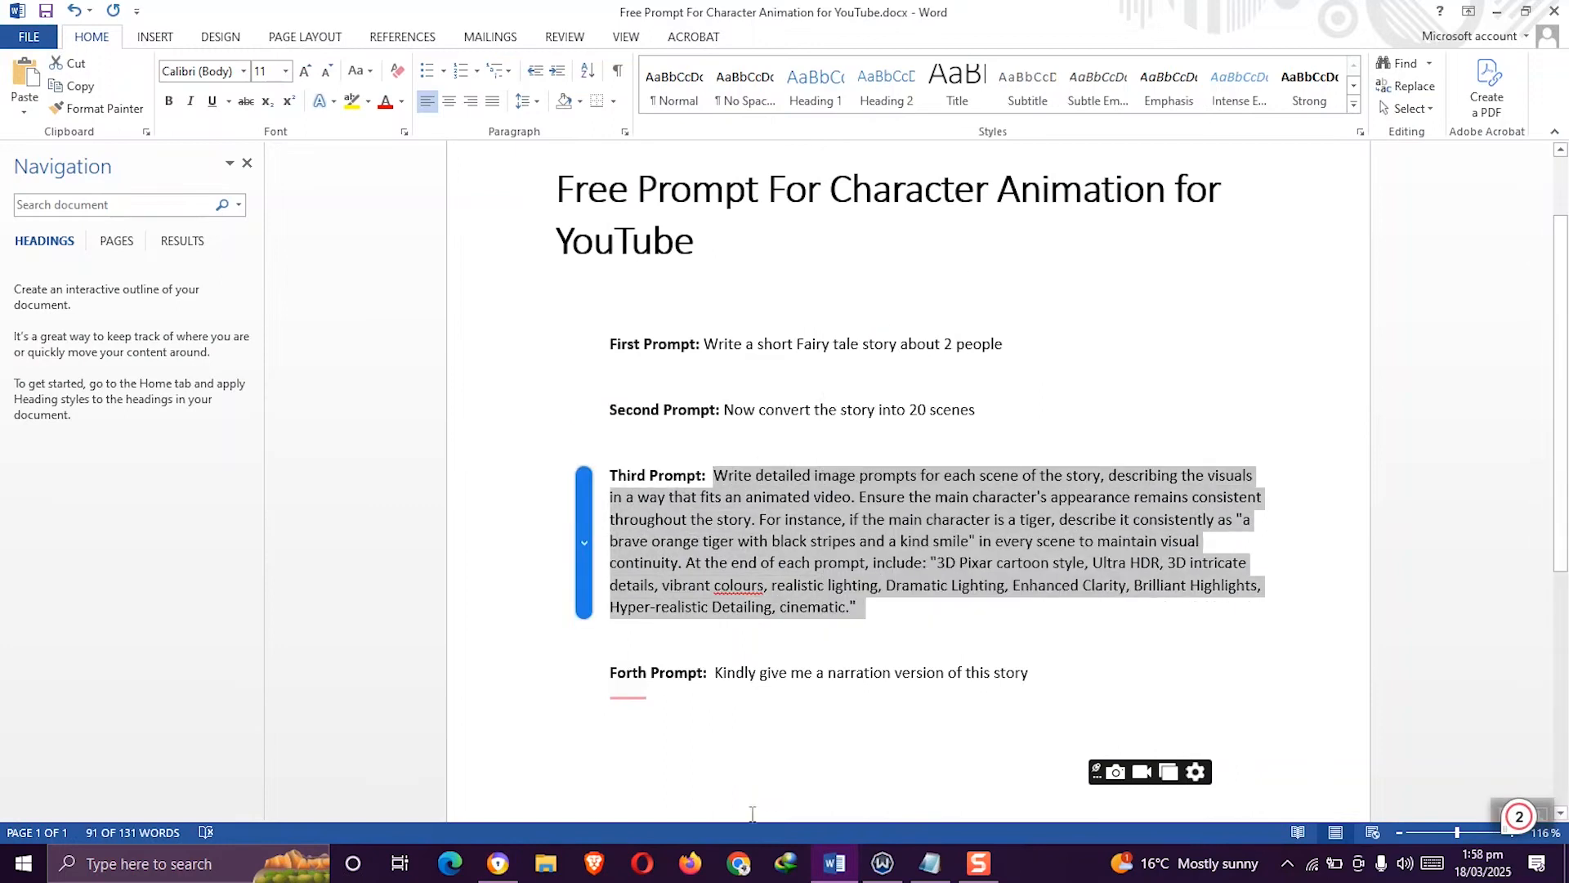
{"action": "left_click", "coordinate": [492, 874]}
{"action": "right_click", "coordinate": [605, 740]}
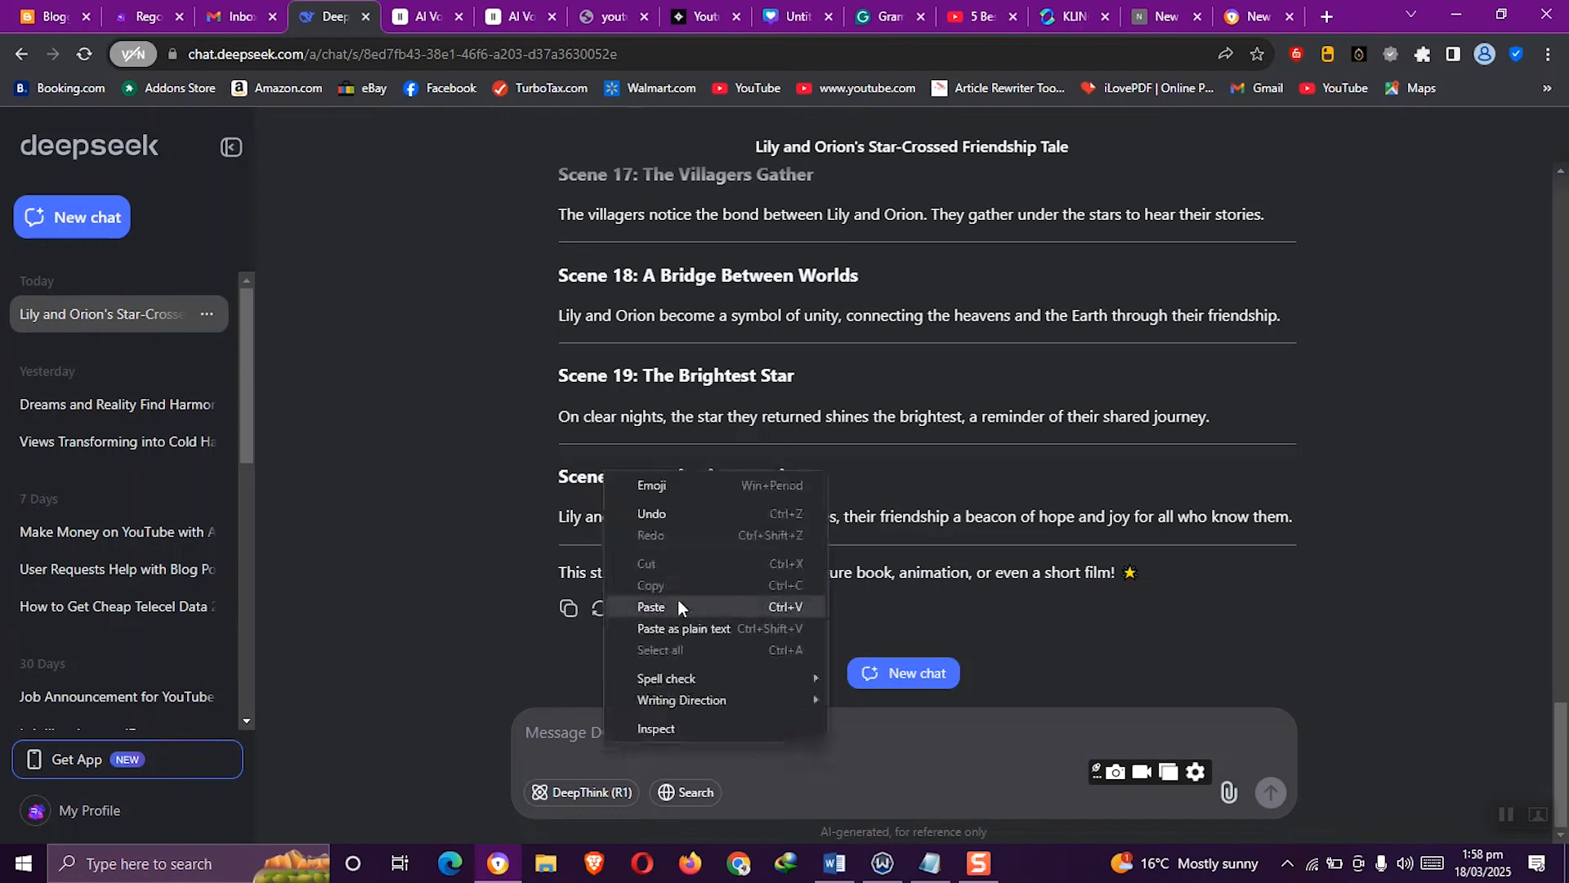
{"action": "left_click", "coordinate": [654, 701]}
{"action": "scroll", "coordinate": [961, 674], "scroll_direction": "down", "scroll_amount": 2}
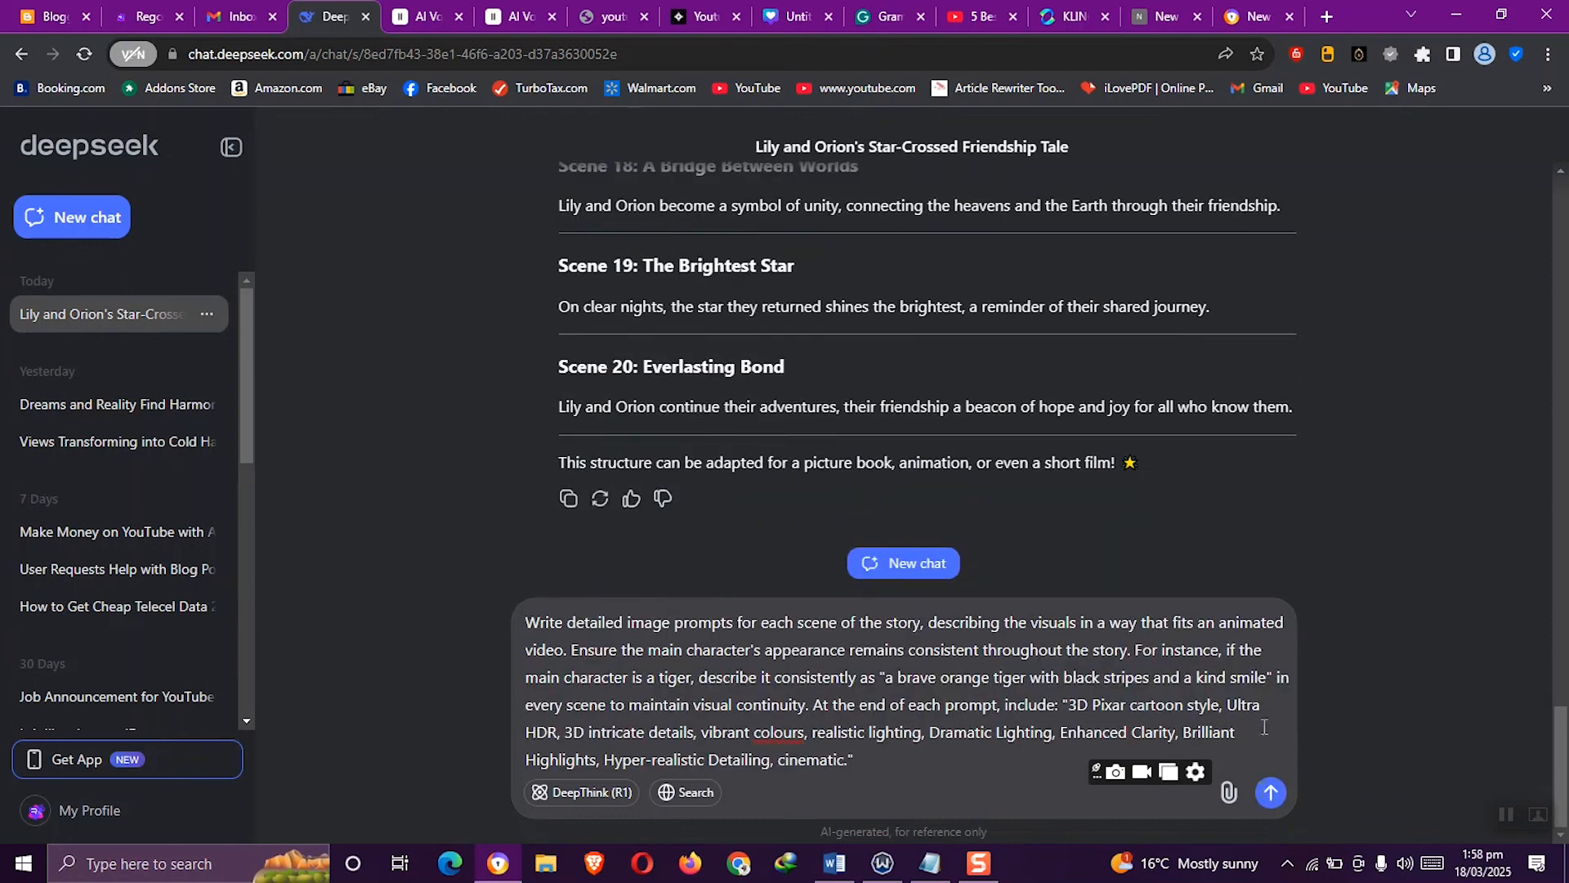
{"action": "left_click", "coordinate": [1272, 791]}
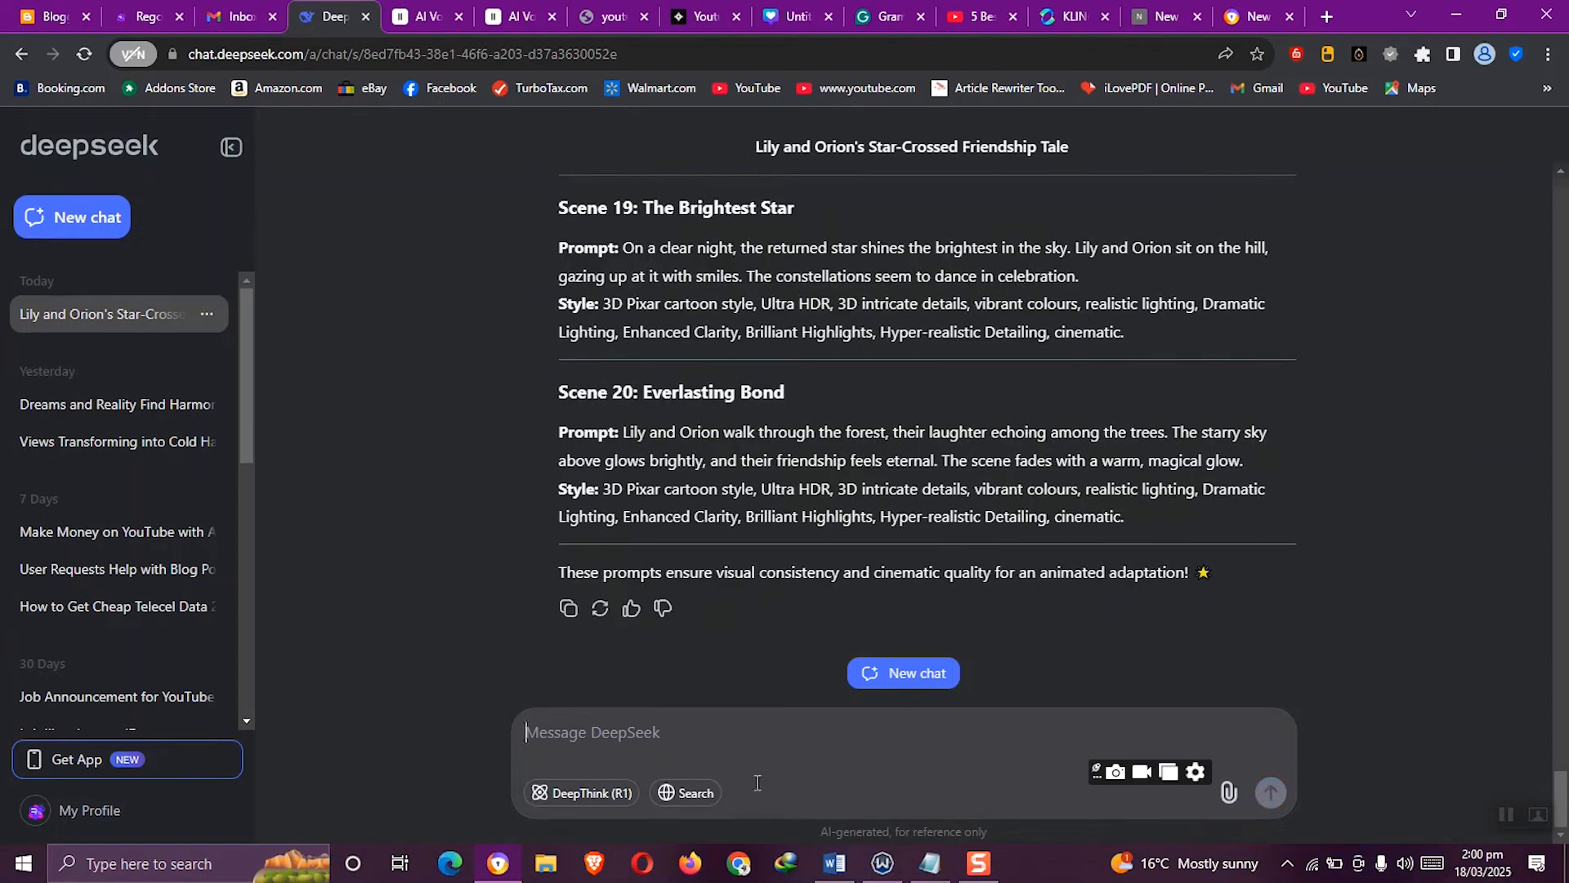
Copy the fourth prompt from the Word document and send "Kindly give me a narration version of this story" to DeepSeek
{"action": "key", "text": "alt+Tab"}
{"action": "scroll", "coordinate": [806, 641], "scroll_direction": "down", "scroll_amount": 5}
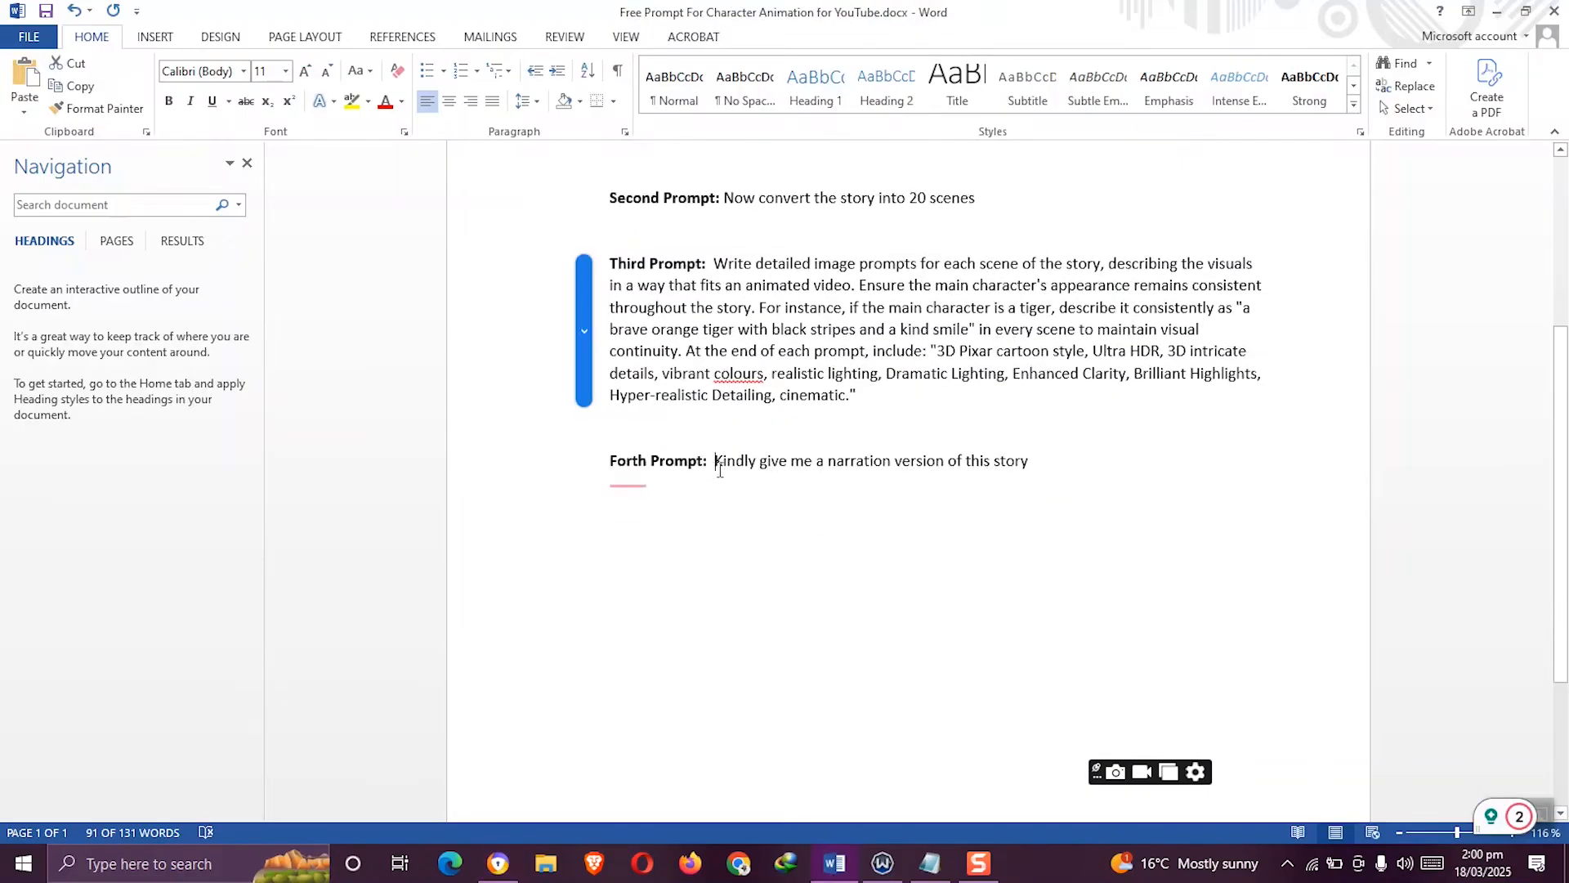
{"action": "right_click", "coordinate": [937, 464]}
{"action": "left_click", "coordinate": [1044, 485]}
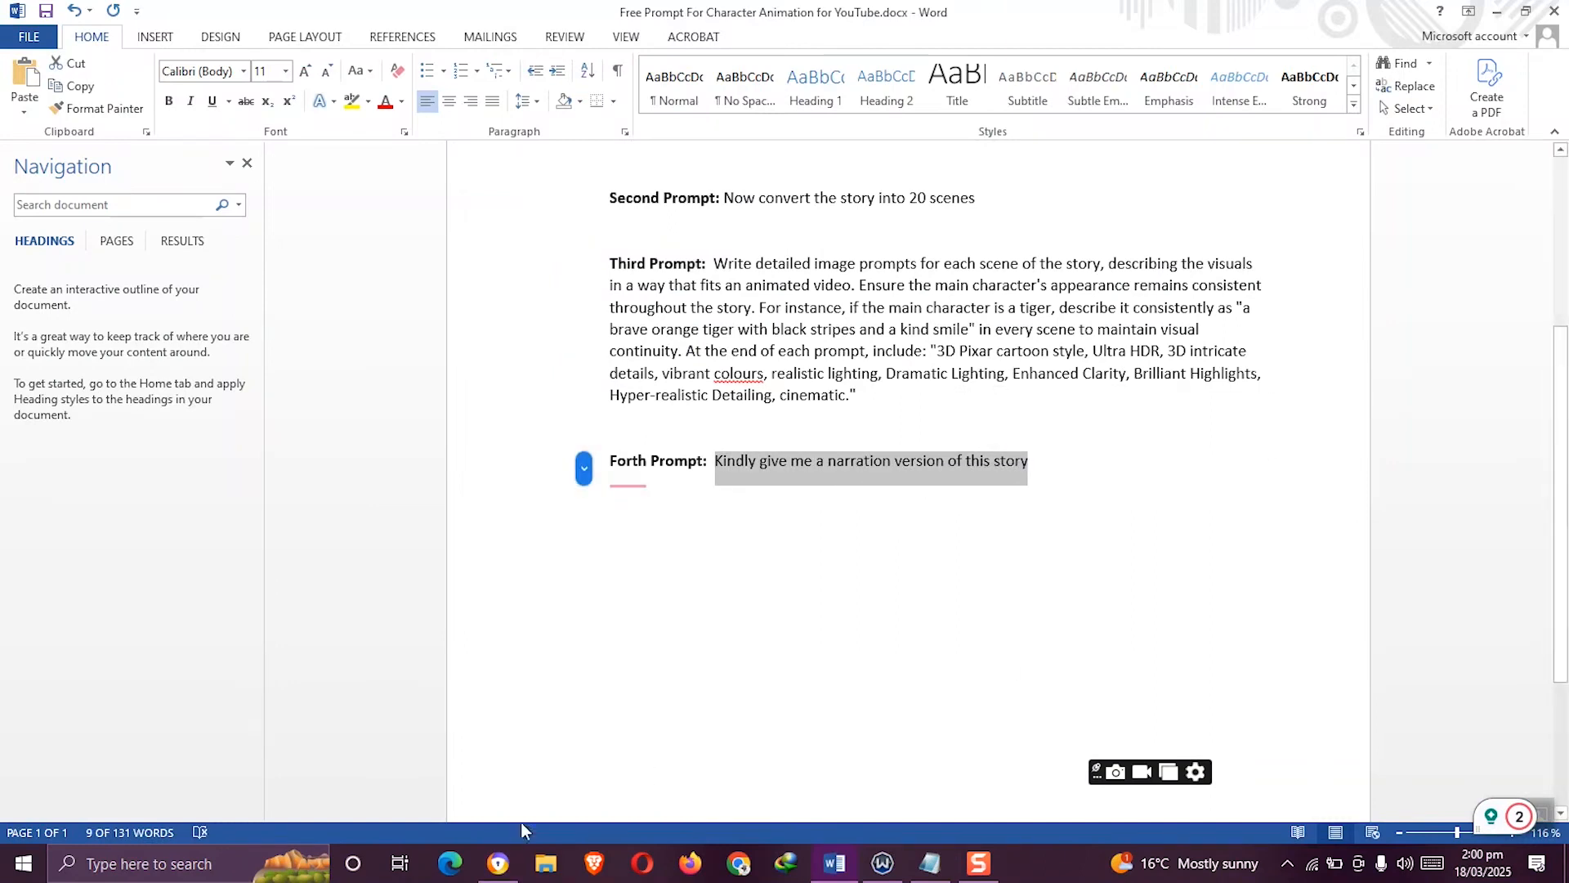
{"action": "left_click", "coordinate": [498, 863]}
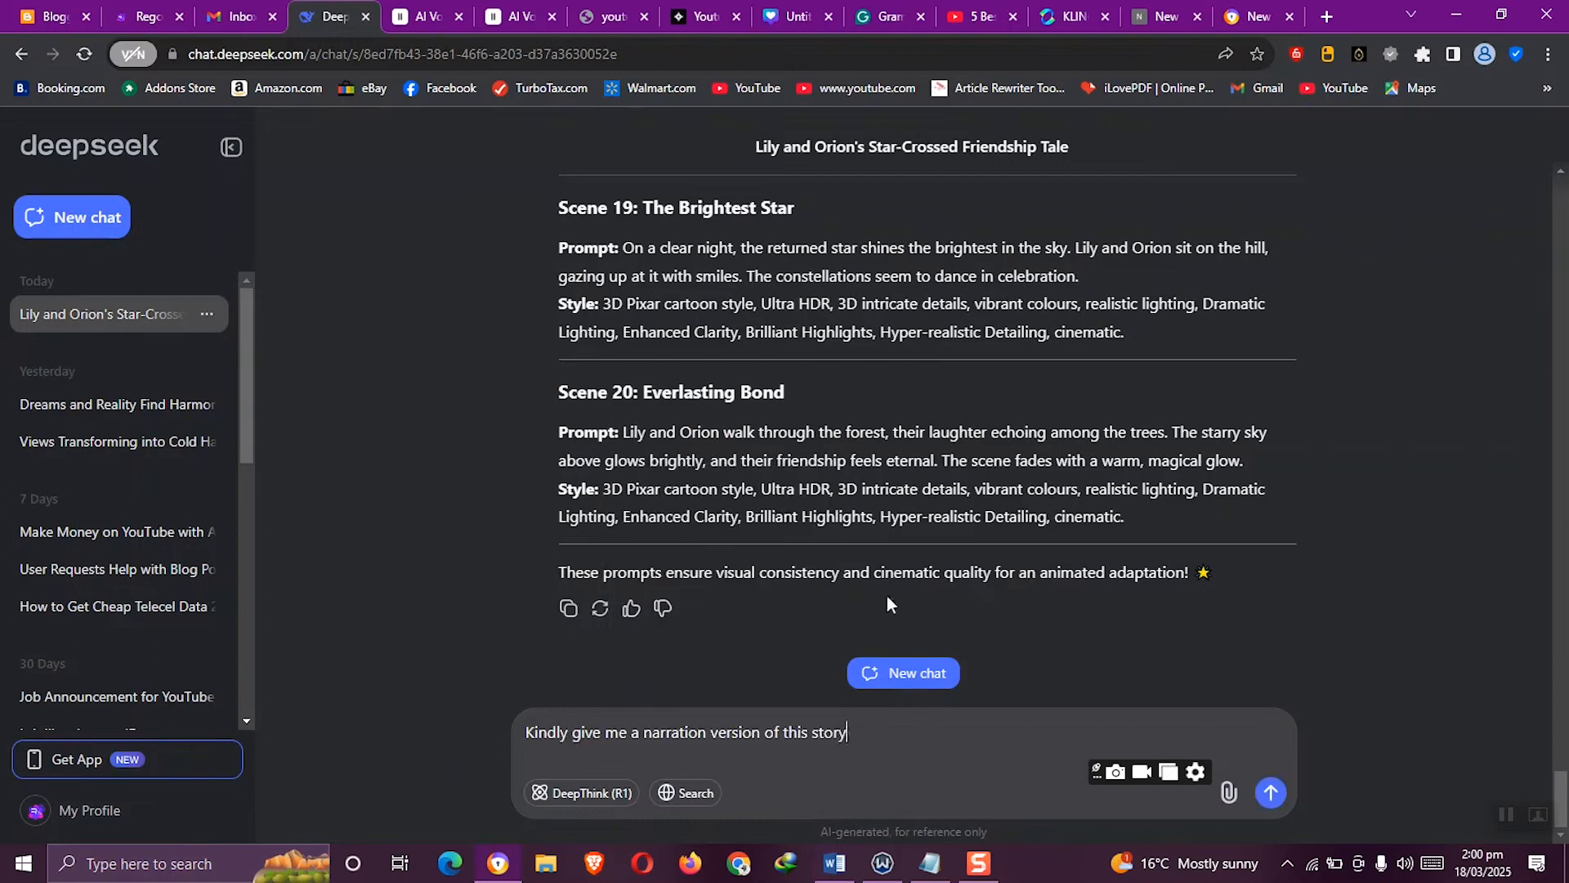
{"action": "left_click", "coordinate": [1272, 793]}
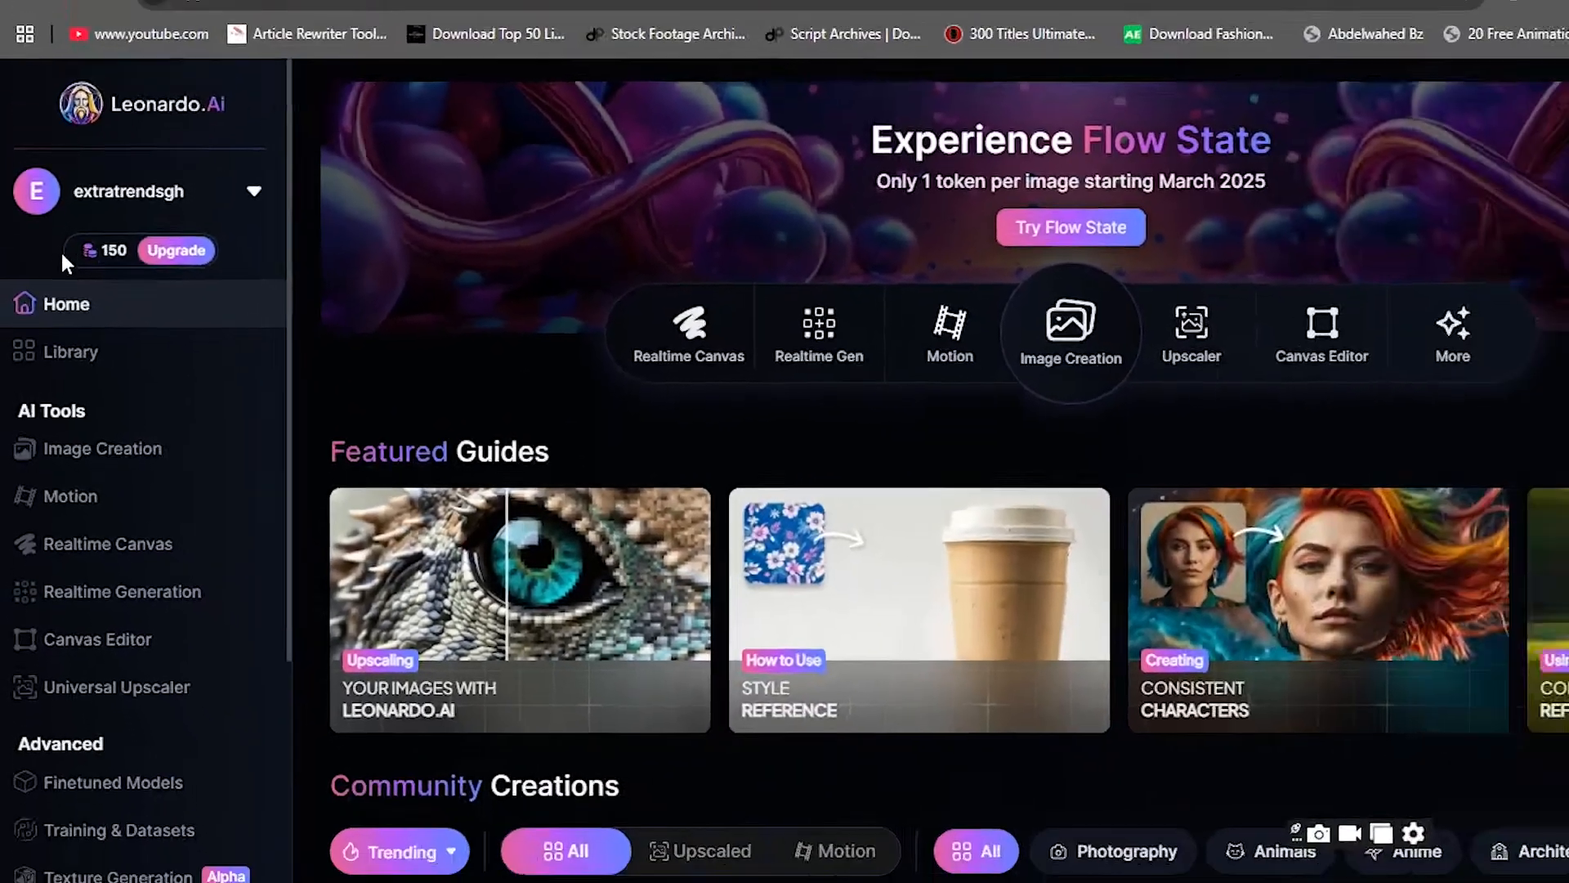
Open Image Creation in Leonardo.Ai and look over the available models, presets and generation settings
{"action": "left_click_drag", "start_coordinate": [67, 199], "coordinate": [145, 201]}
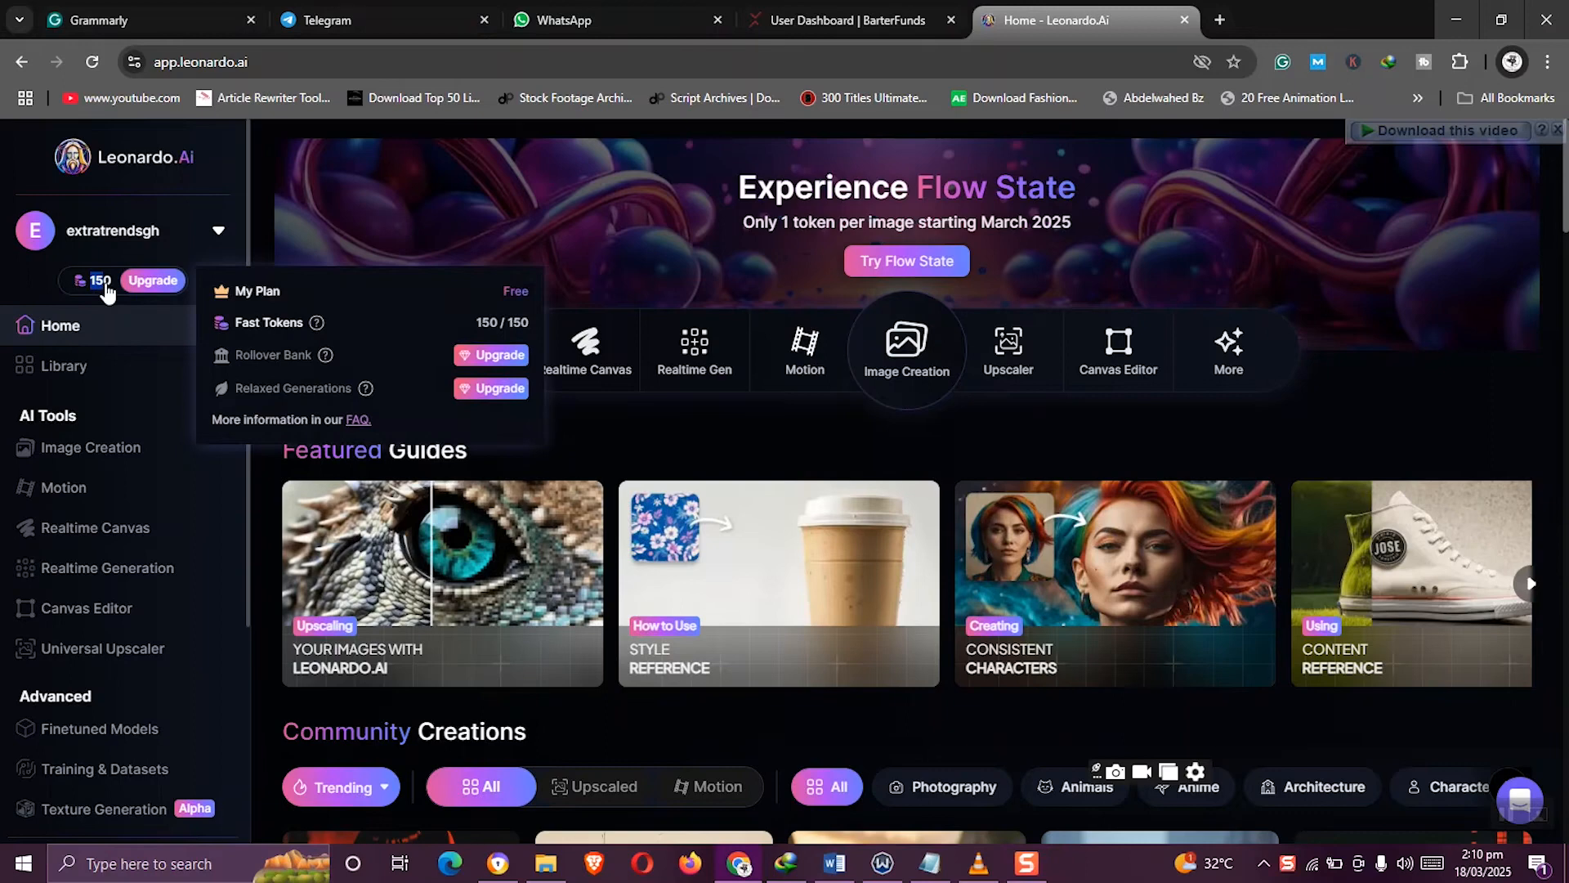
{"action": "left_click", "coordinate": [907, 339]}
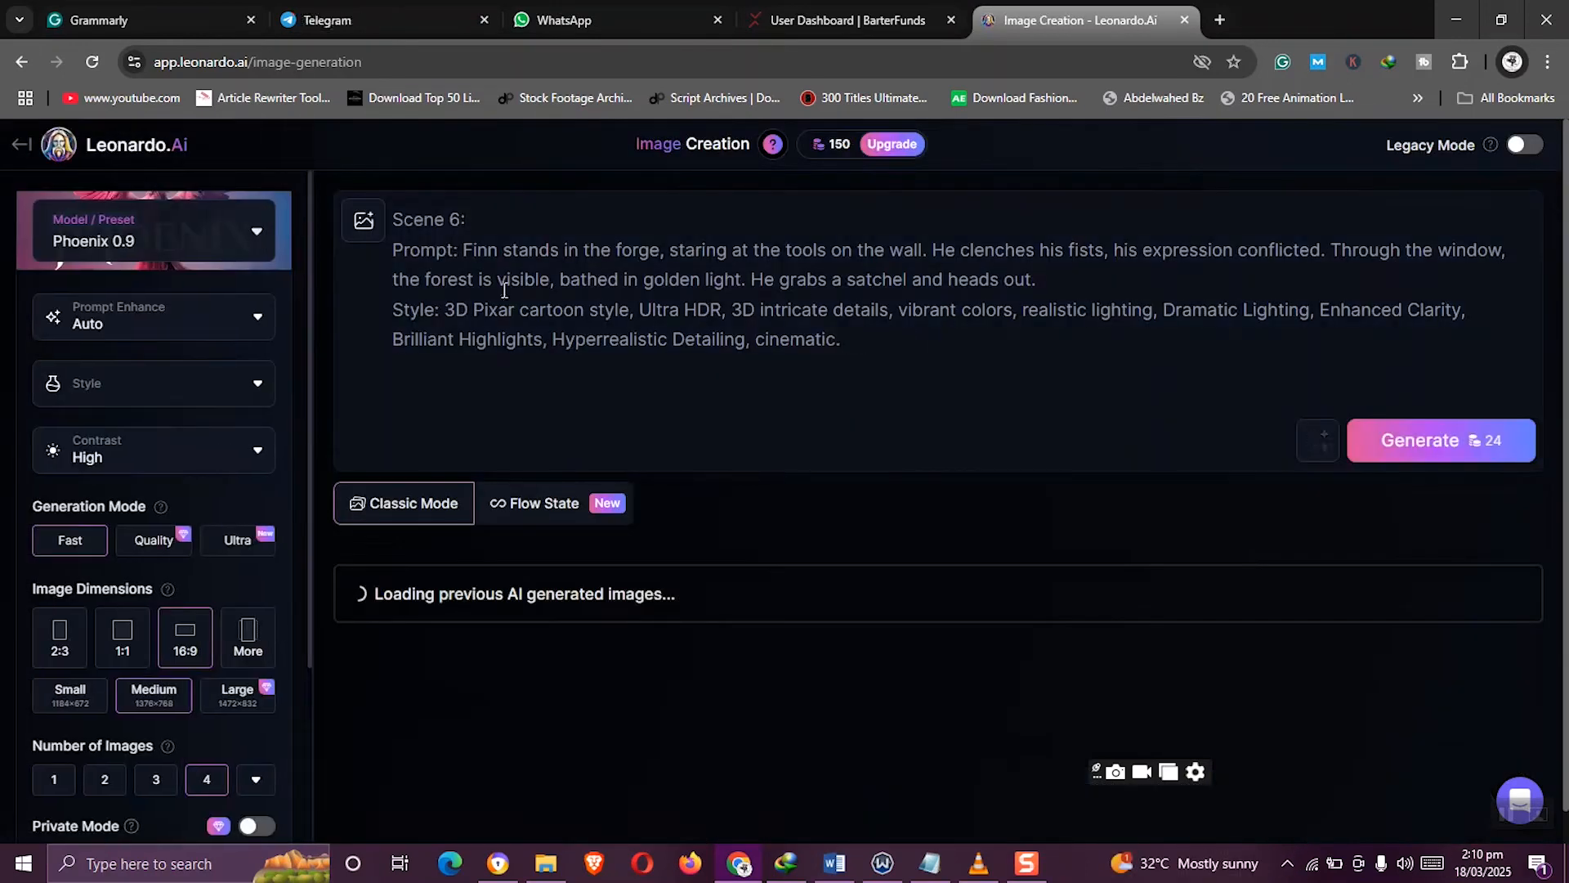
{"action": "left_click", "coordinate": [263, 245]}
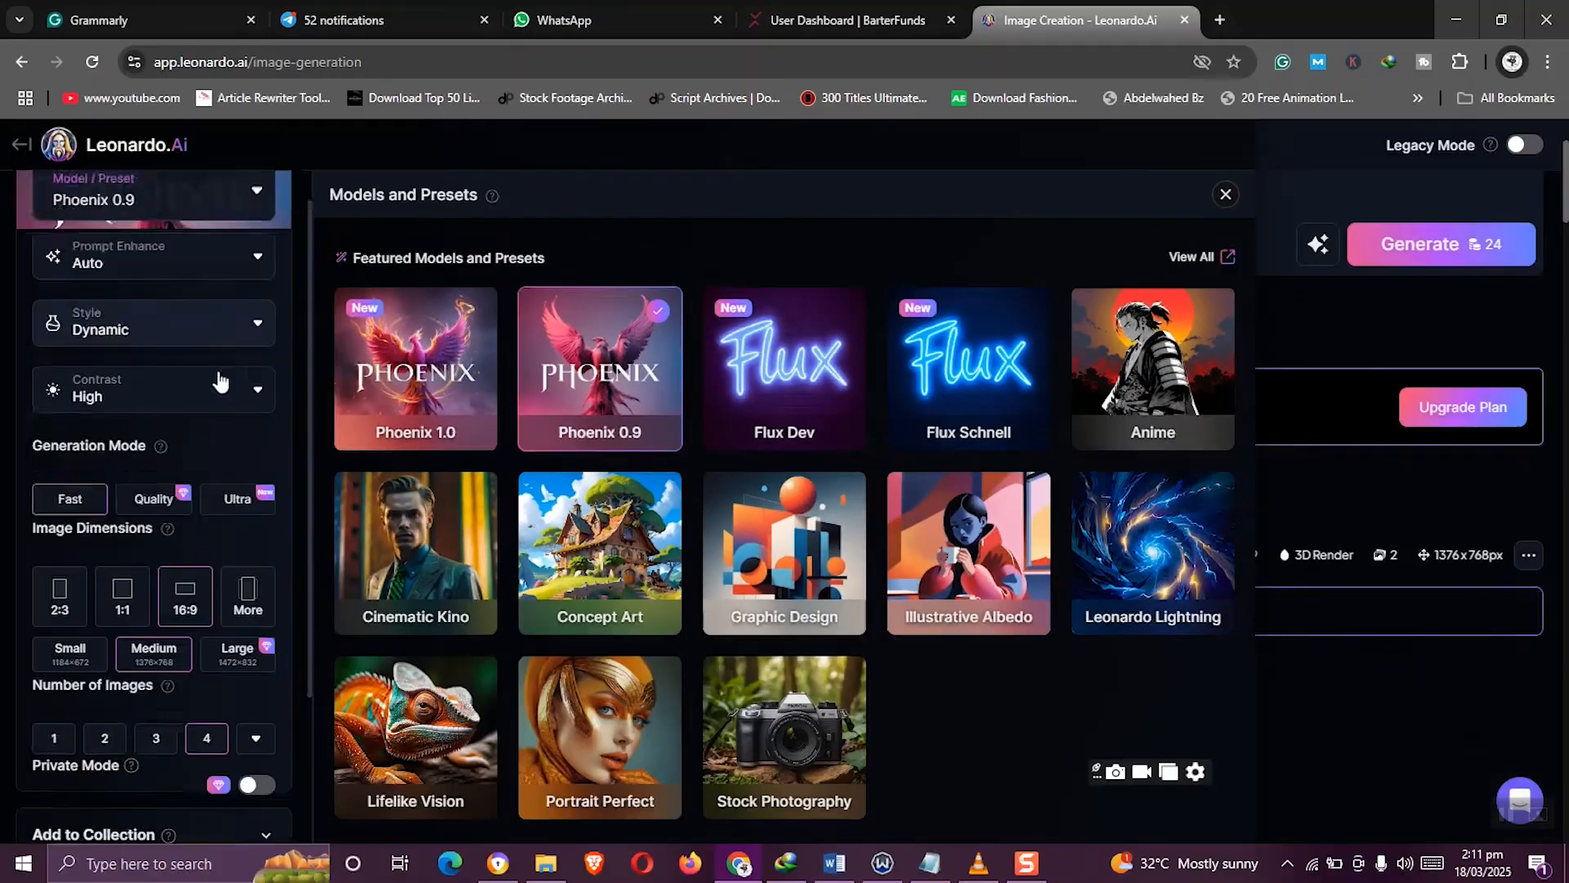
{"action": "scroll", "coordinate": [253, 360], "scroll_direction": "down", "scroll_amount": 3}
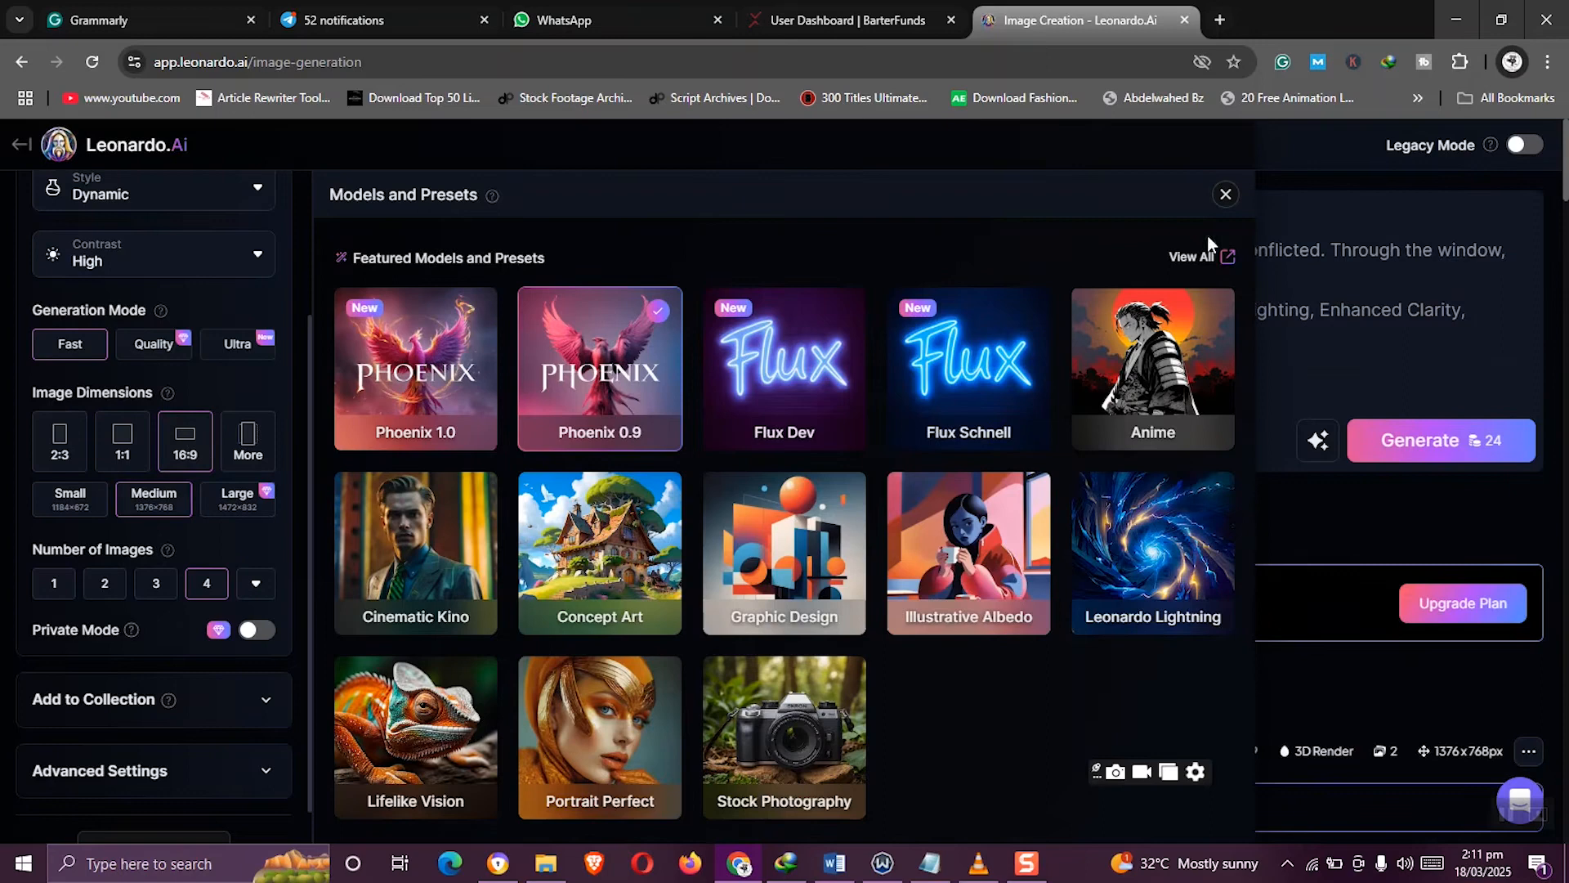
{"action": "left_click", "coordinate": [1226, 194]}
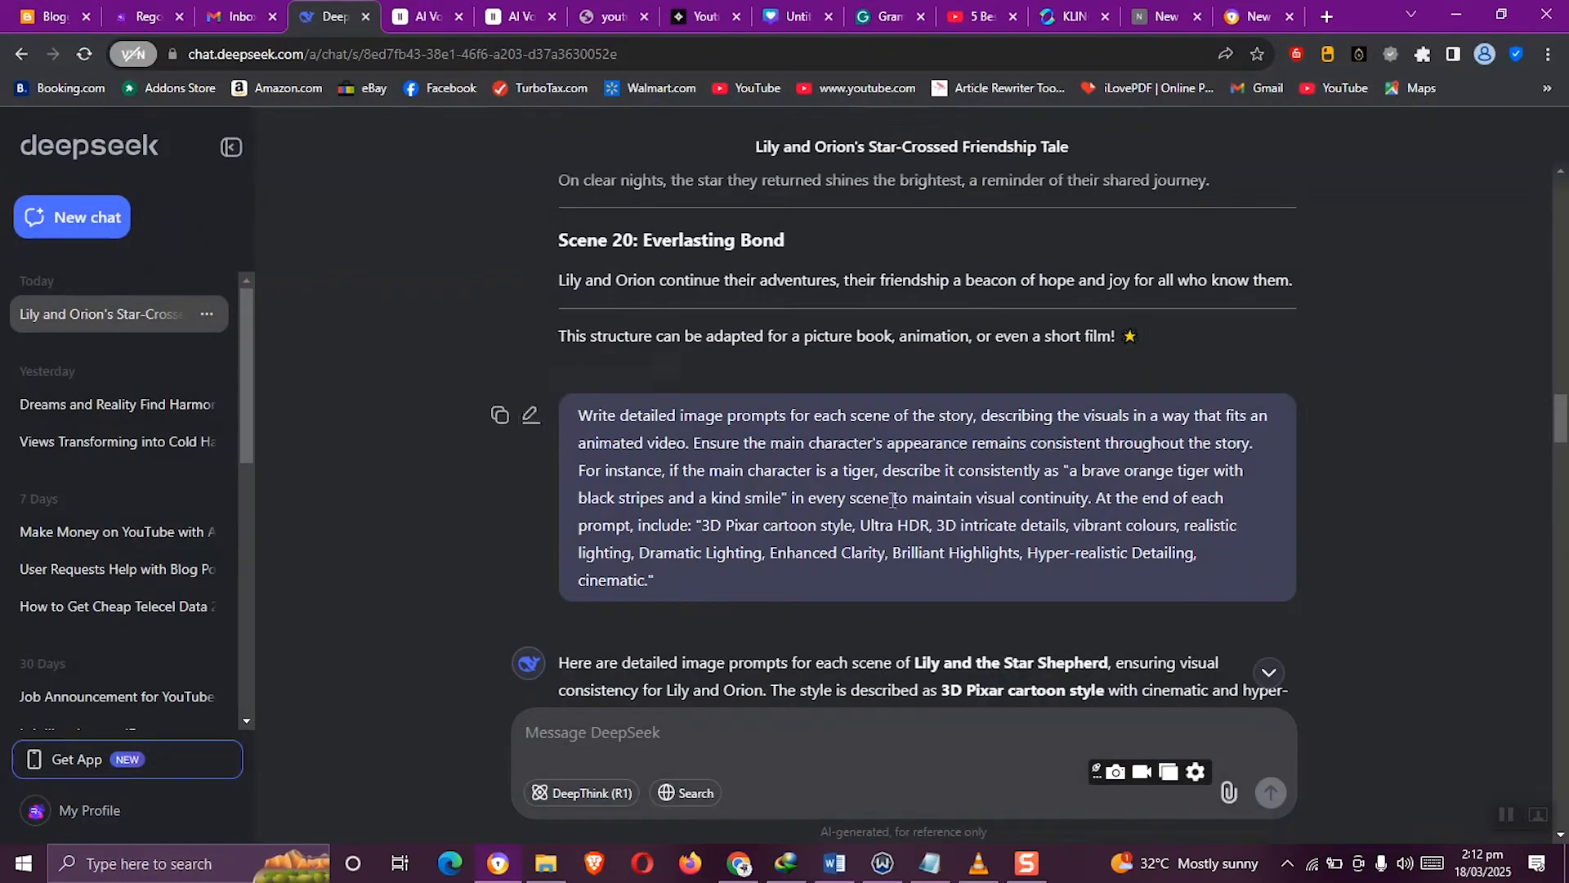
Copy the prompt and style text of Scene 1: The Village from the DeepSeek answer
{"action": "scroll", "coordinate": [892, 500], "scroll_direction": "down", "scroll_amount": 5}
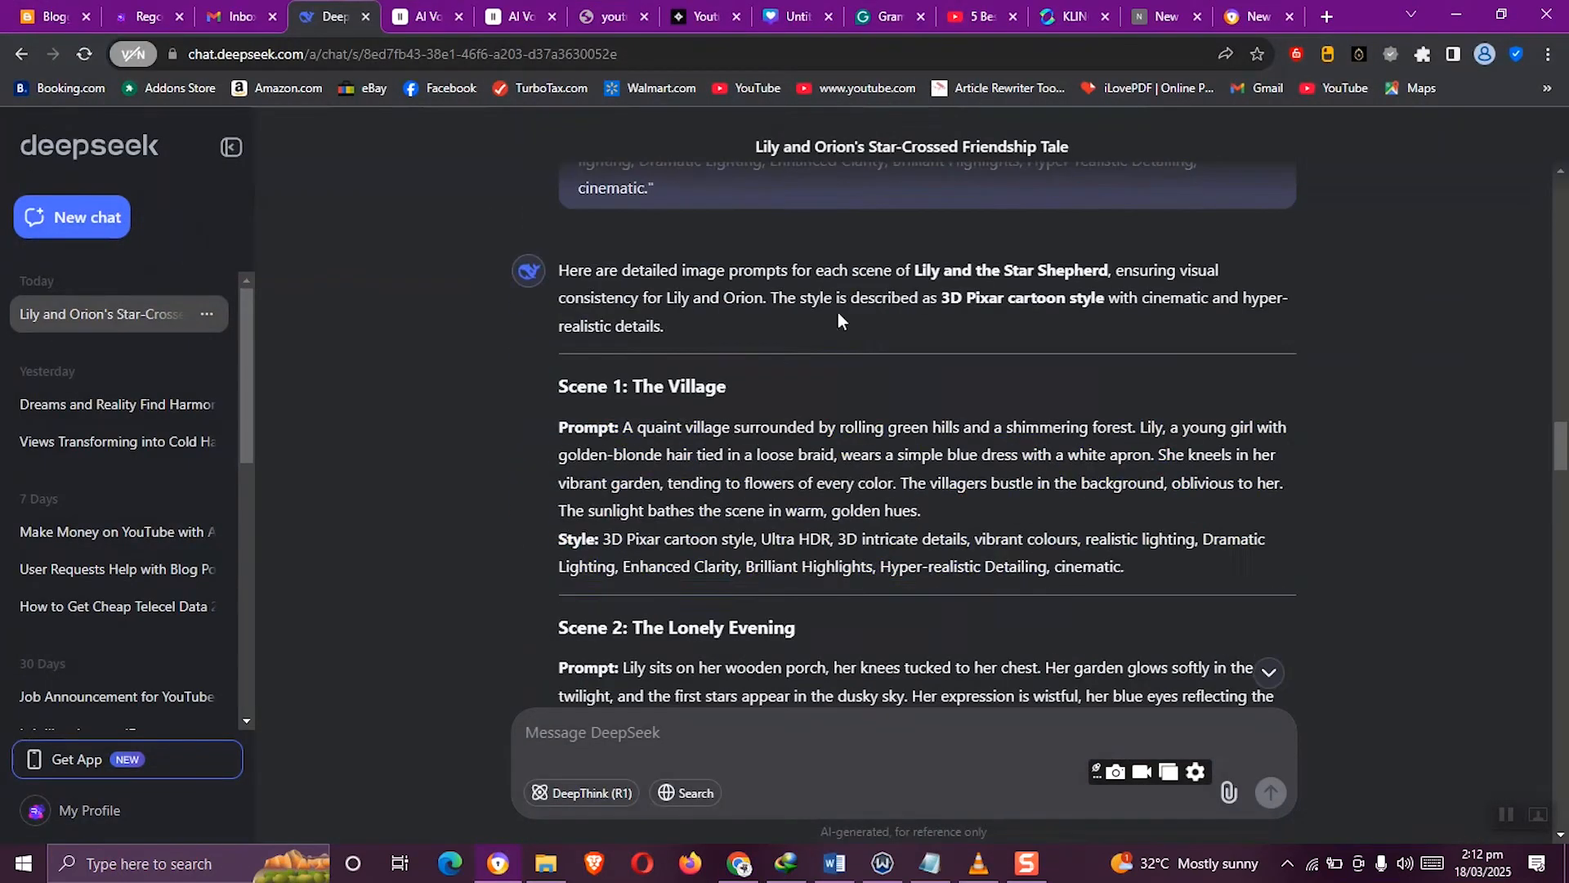
{"action": "left_click_drag", "start_coordinate": [563, 431], "coordinate": [1136, 564]}
{"action": "right_click", "coordinate": [962, 523]}
{"action": "left_click", "coordinate": [981, 533]}
Replace the old Scene 6 prompt in Leonardo.Ai with the copied village scene text and generate its images
{"action": "left_click", "coordinate": [730, 872]}
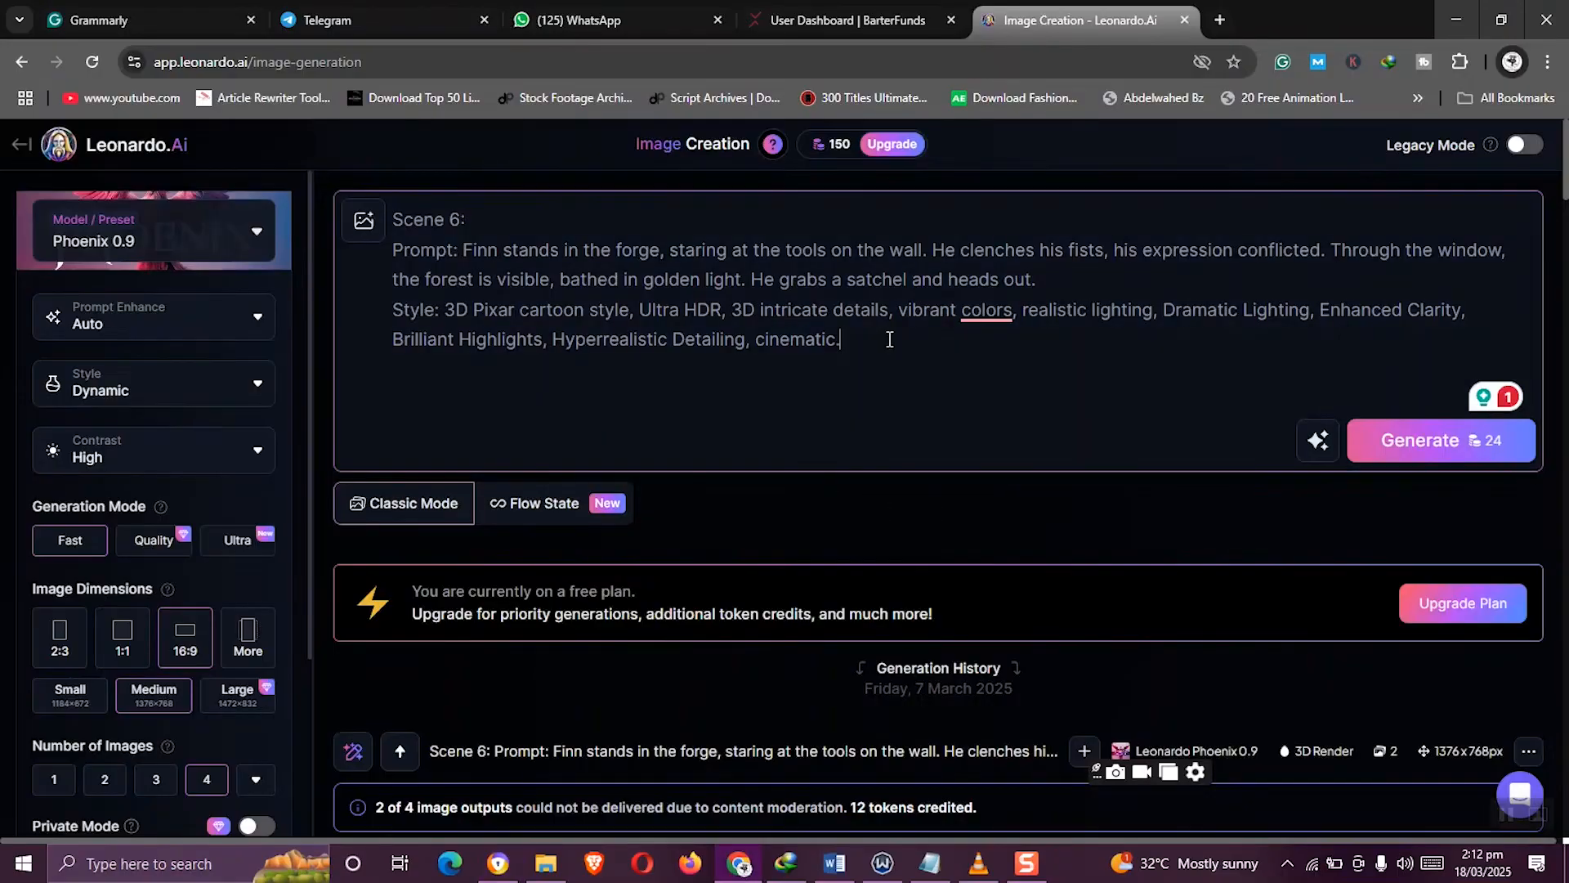
{"action": "left_click_drag", "start_coordinate": [889, 339], "coordinate": [655, 251]}
{"action": "key", "text": "ctrl+v"}
{"action": "scroll", "coordinate": [1390, 352], "scroll_direction": "down", "scroll_amount": 1}
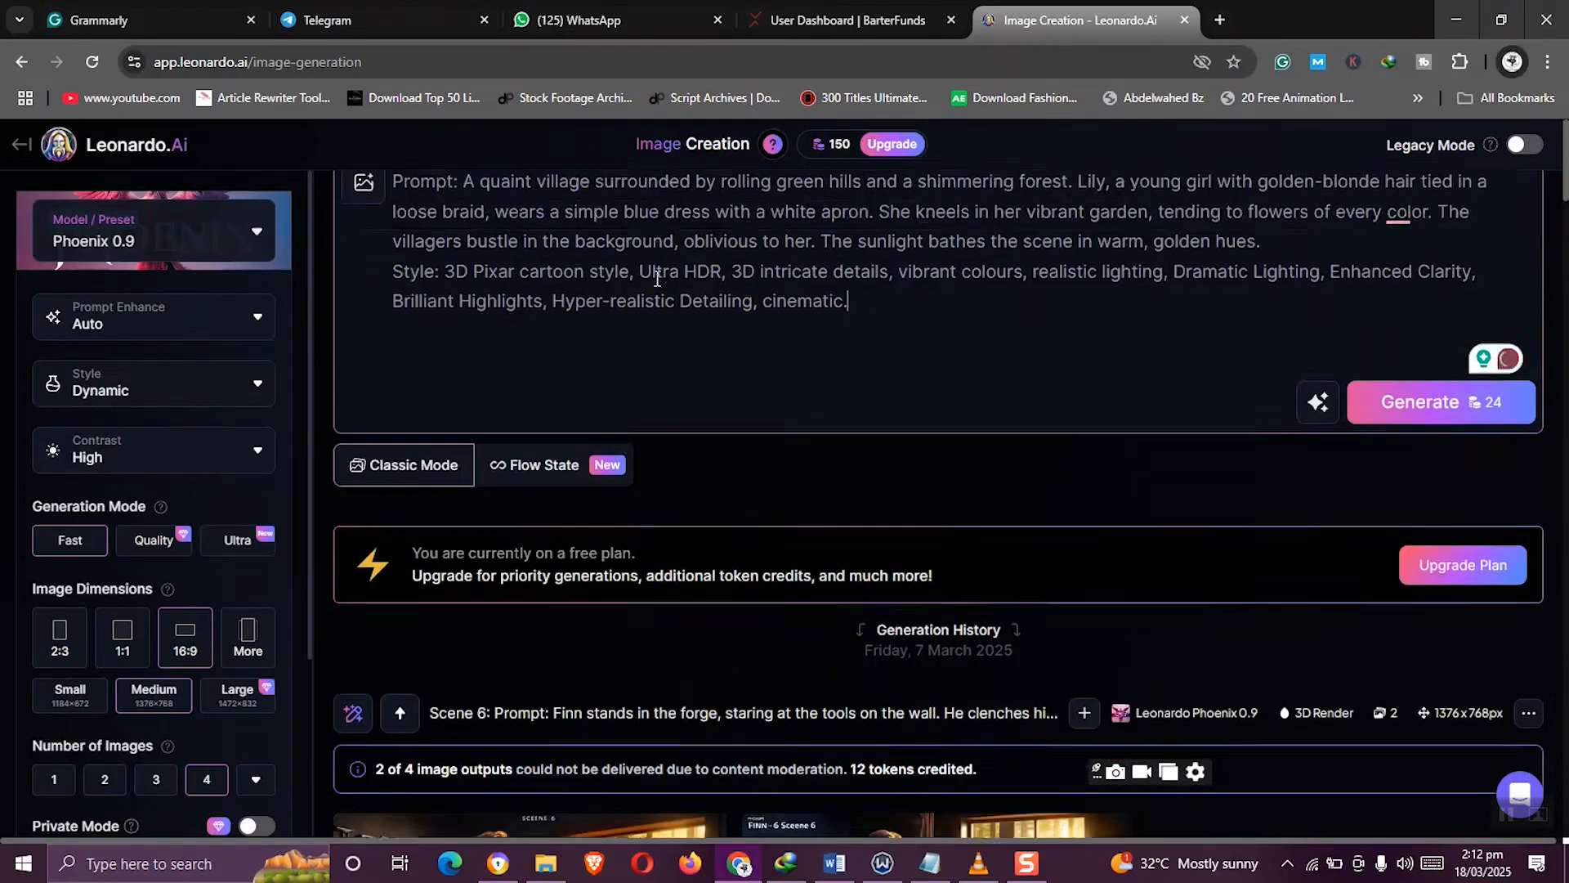
{"action": "left_click", "coordinate": [1429, 342]}
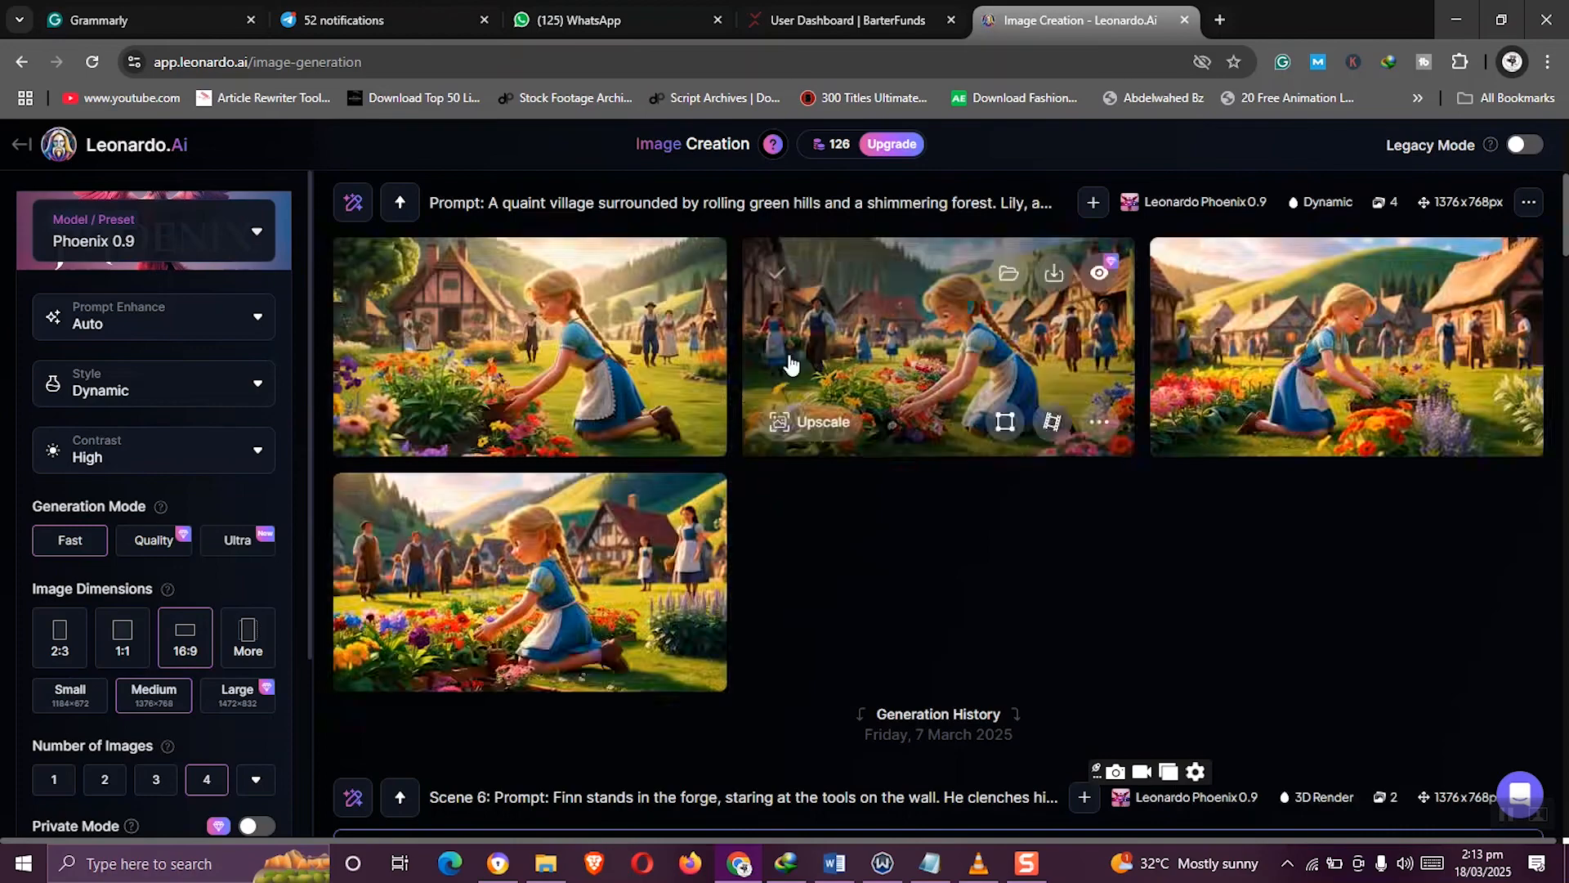
Copy the title, prompt and style text of Scene 2: The Lonely Evening from the DeepSeek answer
{"action": "left_click", "coordinate": [498, 864]}
{"action": "scroll", "coordinate": [839, 463], "scroll_direction": "down", "scroll_amount": 1}
{"action": "scroll", "coordinate": [839, 463], "scroll_direction": "down", "scroll_amount": 3}
{"action": "left_click_drag", "start_coordinate": [560, 335], "coordinate": [1159, 496]}
{"action": "right_click", "coordinate": [834, 406]}
{"action": "left_click", "coordinate": [868, 417]}
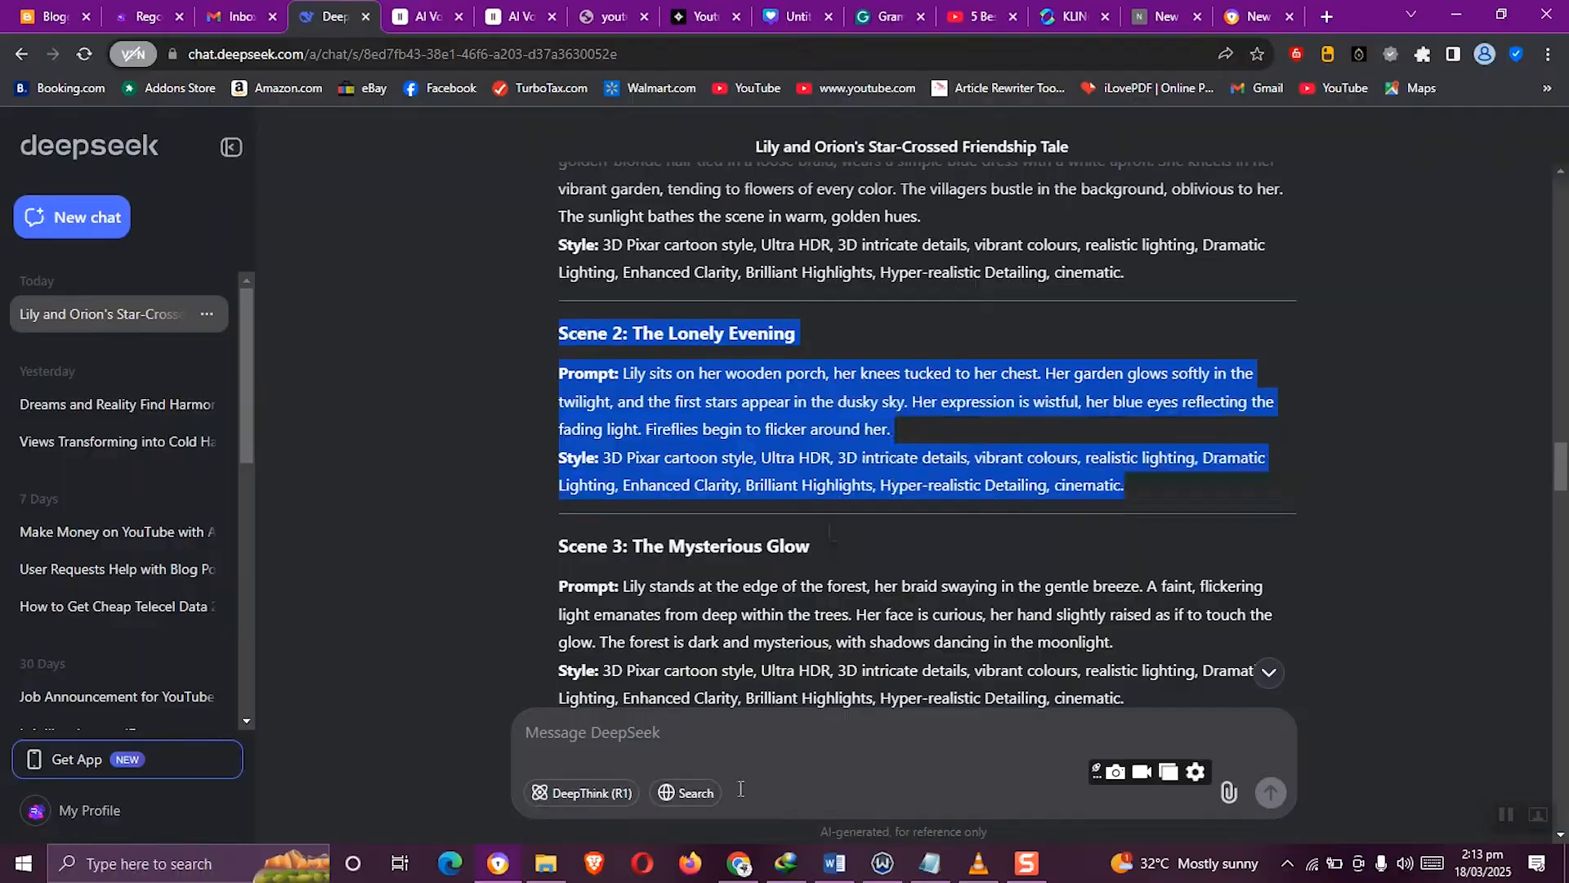
Replace the image prompt in Leonardo.Ai with the copied Scene 2: The Lonely Evening text, generate the images and review them
{"action": "left_click", "coordinate": [738, 864]}
{"action": "scroll", "coordinate": [1003, 488], "scroll_direction": "up", "scroll_amount": 6}
{"action": "left_click_drag", "start_coordinate": [806, 380], "coordinate": [394, 215]}
{"action": "right_click", "coordinate": [446, 274]}
{"action": "left_click", "coordinate": [504, 378]}
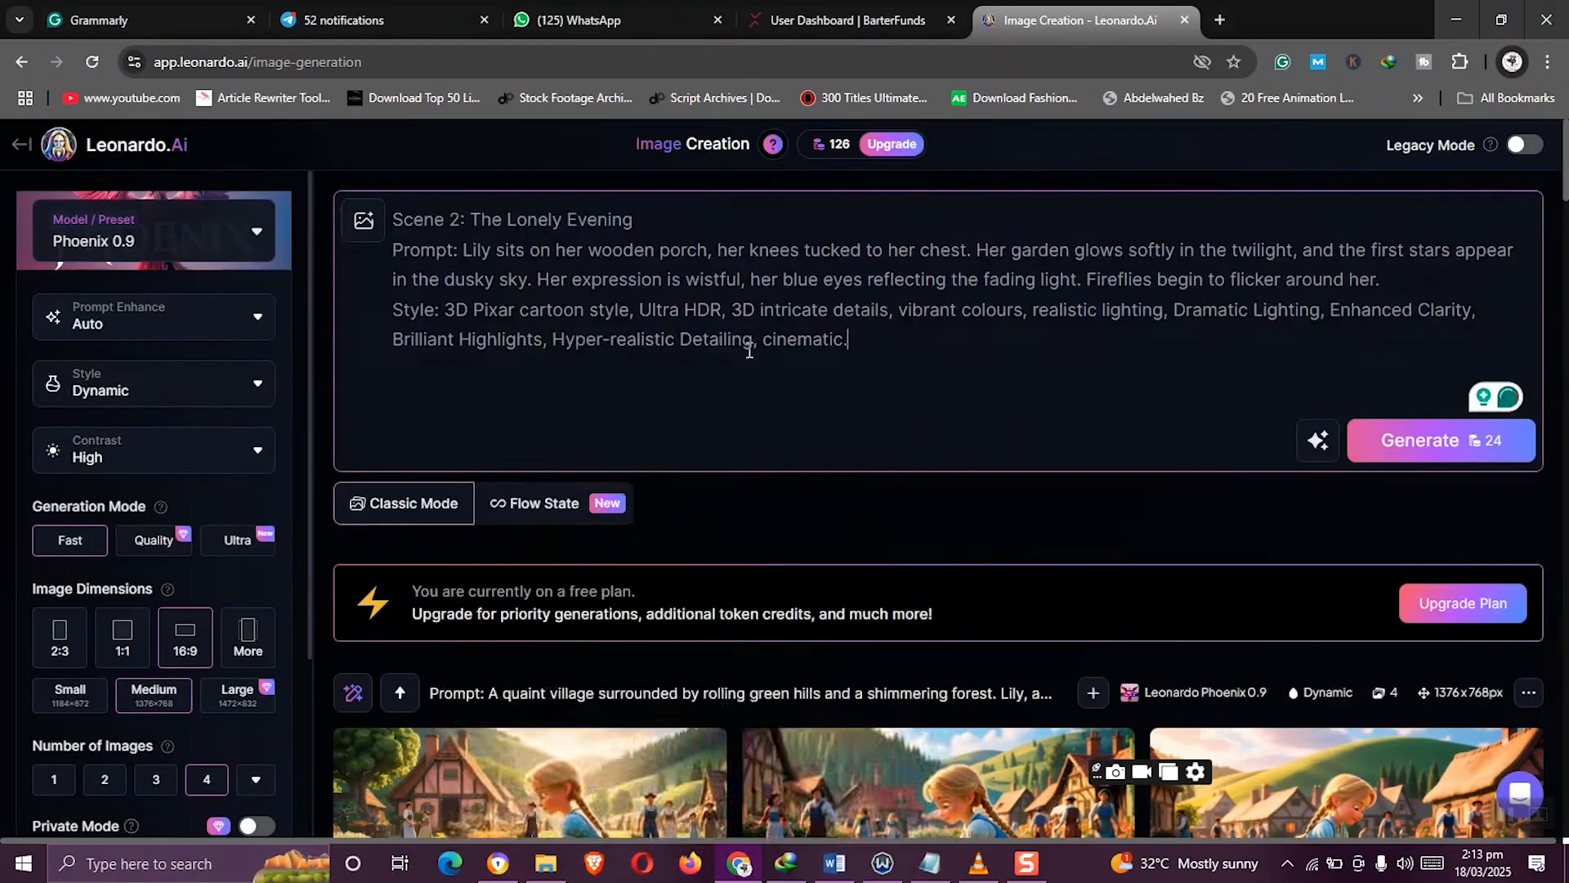
{"action": "left_click", "coordinate": [1429, 445]}
{"action": "scroll", "coordinate": [532, 490], "scroll_direction": "down", "scroll_amount": 5}
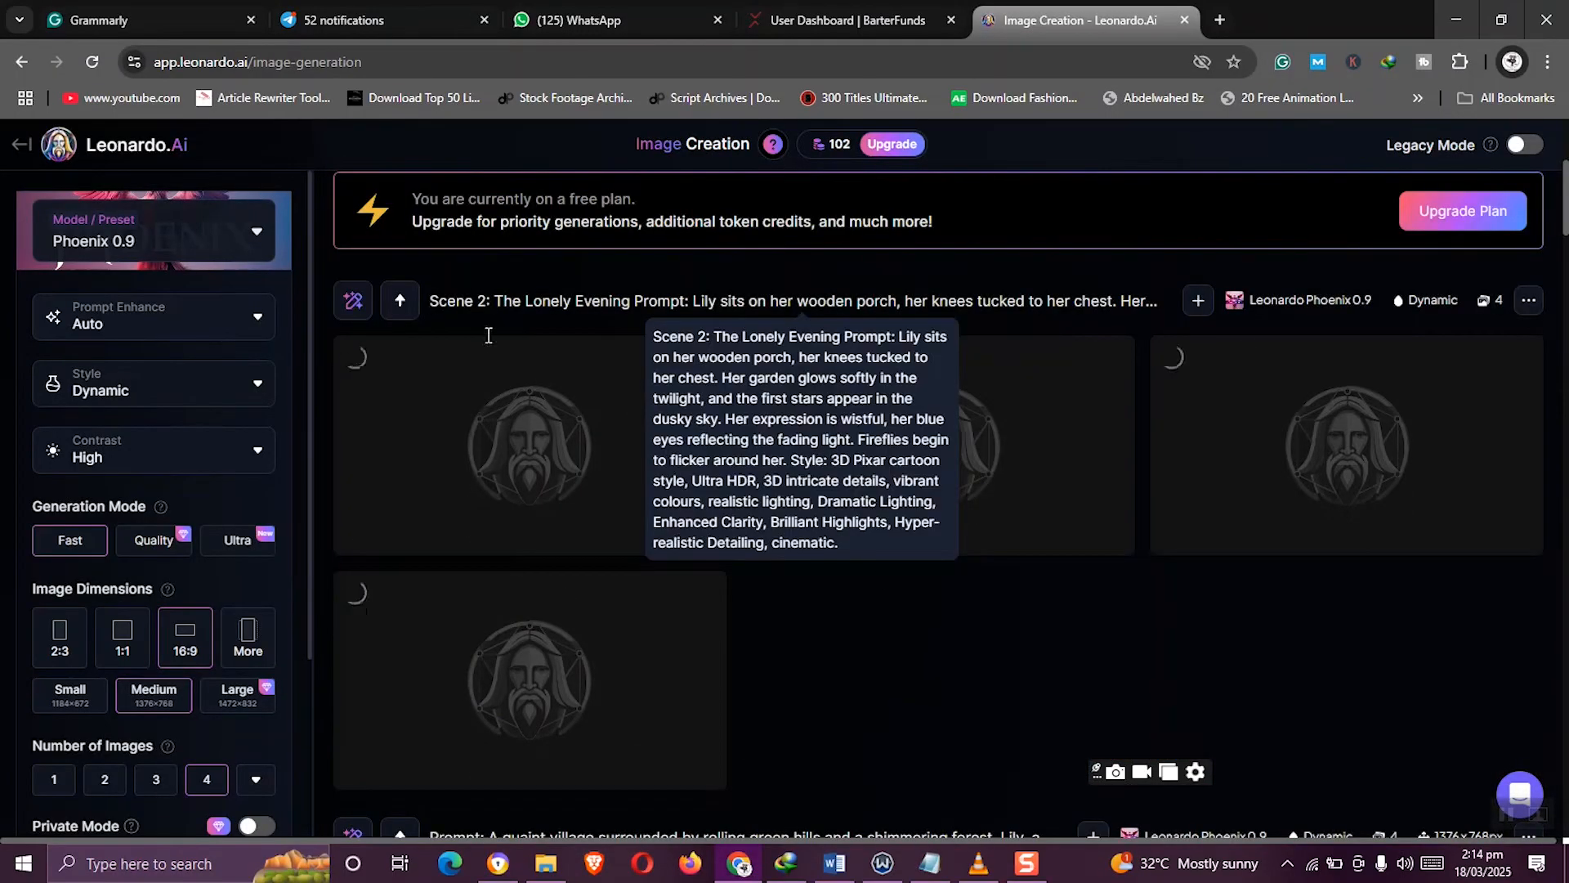
{"action": "left_click_drag", "start_coordinate": [447, 301], "coordinate": [455, 302]}
{"action": "scroll", "coordinate": [455, 362], "scroll_direction": "down", "scroll_amount": 4}
{"action": "scroll", "coordinate": [872, 373], "scroll_direction": "up", "scroll_amount": 3}
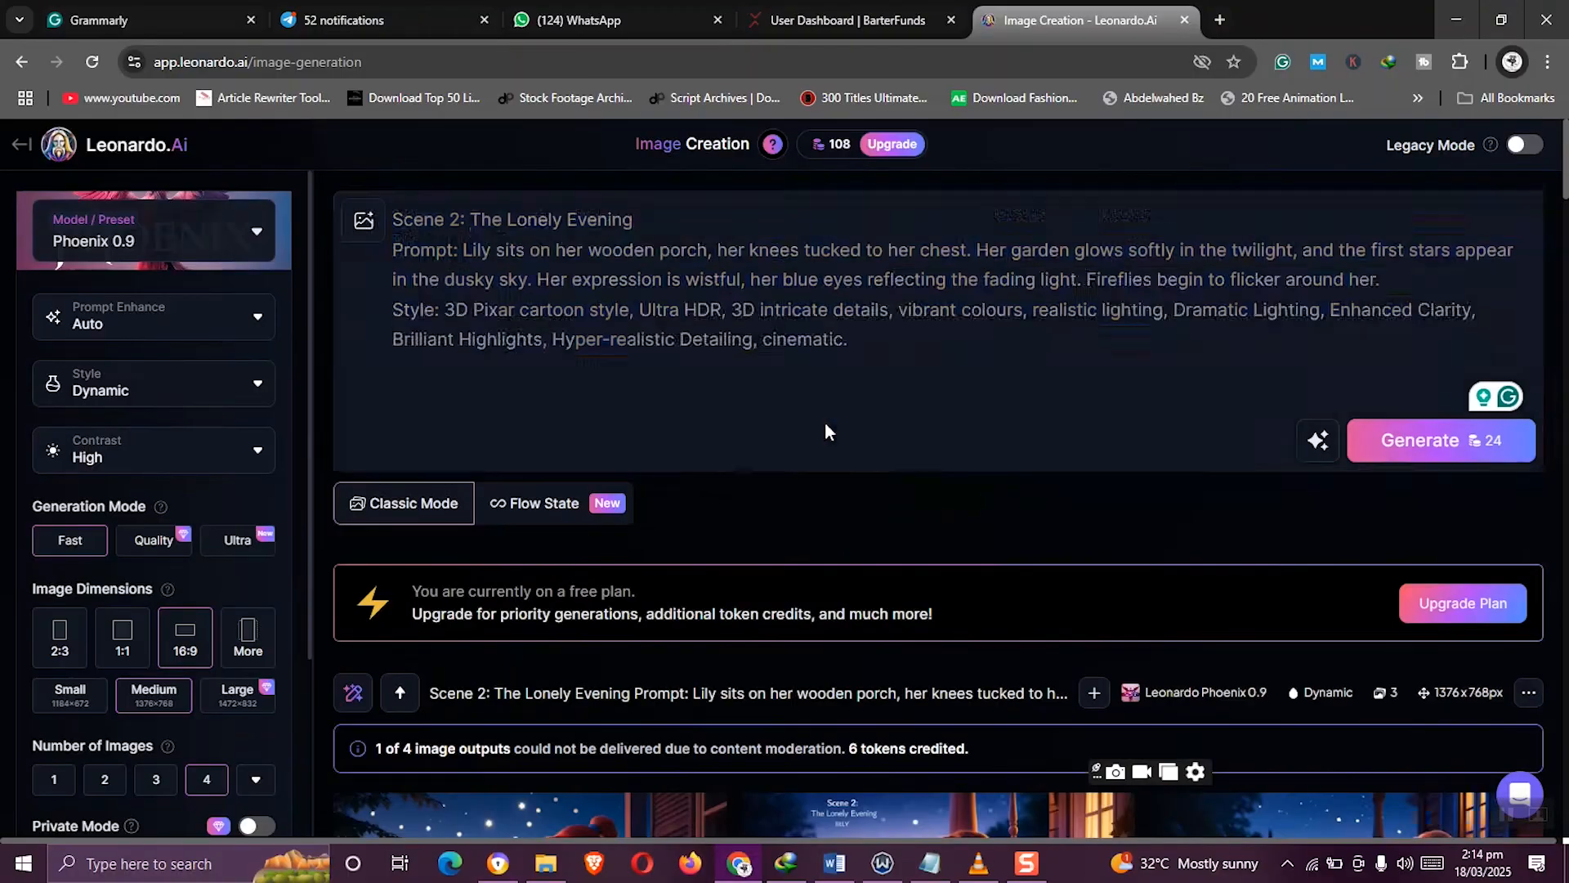
Replace the image prompt with the Scene 3: The Mysterious Glow text and generate its images
{"action": "left_click", "coordinate": [940, 340]}
{"action": "key", "text": "ctrl+a"}
{"action": "key", "text": "ctrl+v"}
{"action": "left_click", "coordinate": [1404, 420]}
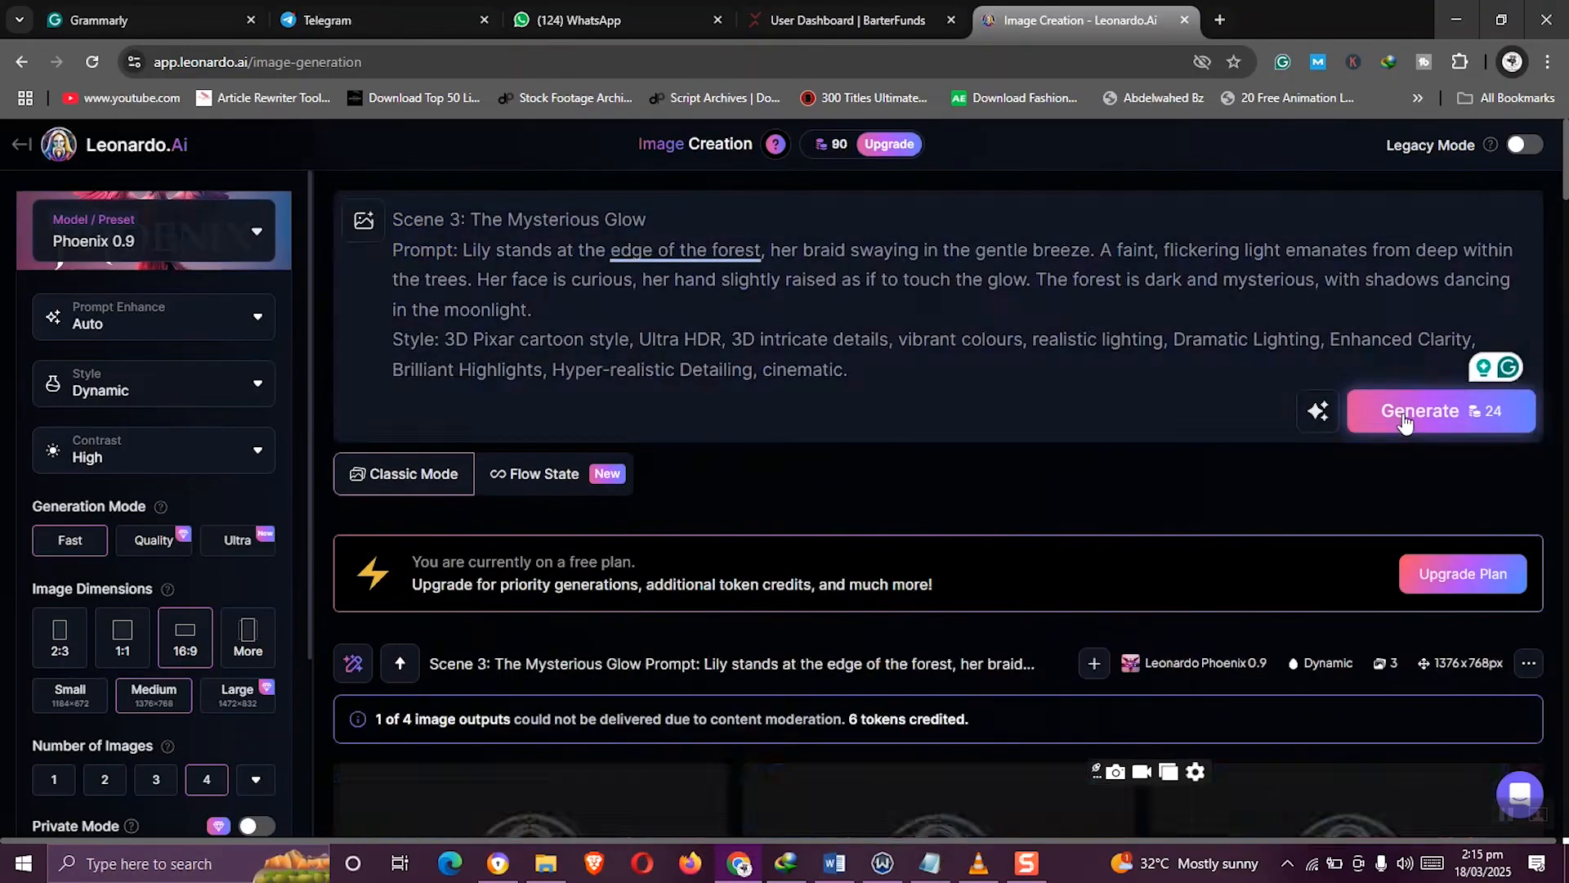
{"action": "scroll", "coordinate": [1401, 413], "scroll_direction": "down", "scroll_amount": 7}
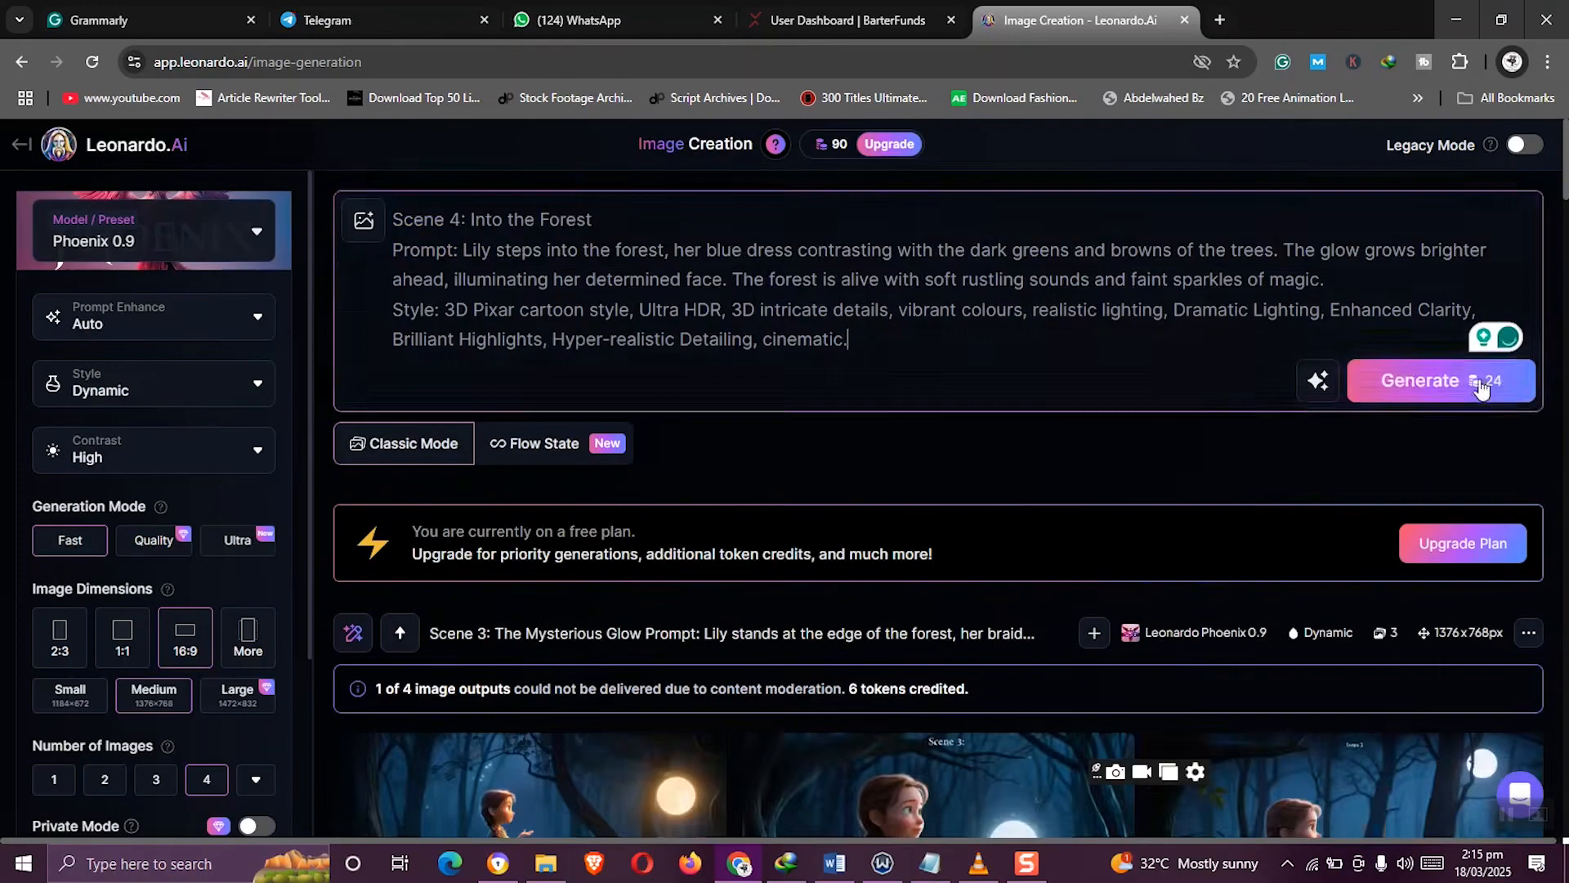
Generate images from the Scene 4: Into the Forest prompt and the Scene 6: The Fallen Star prompt
{"action": "left_click", "coordinate": [1430, 380]}
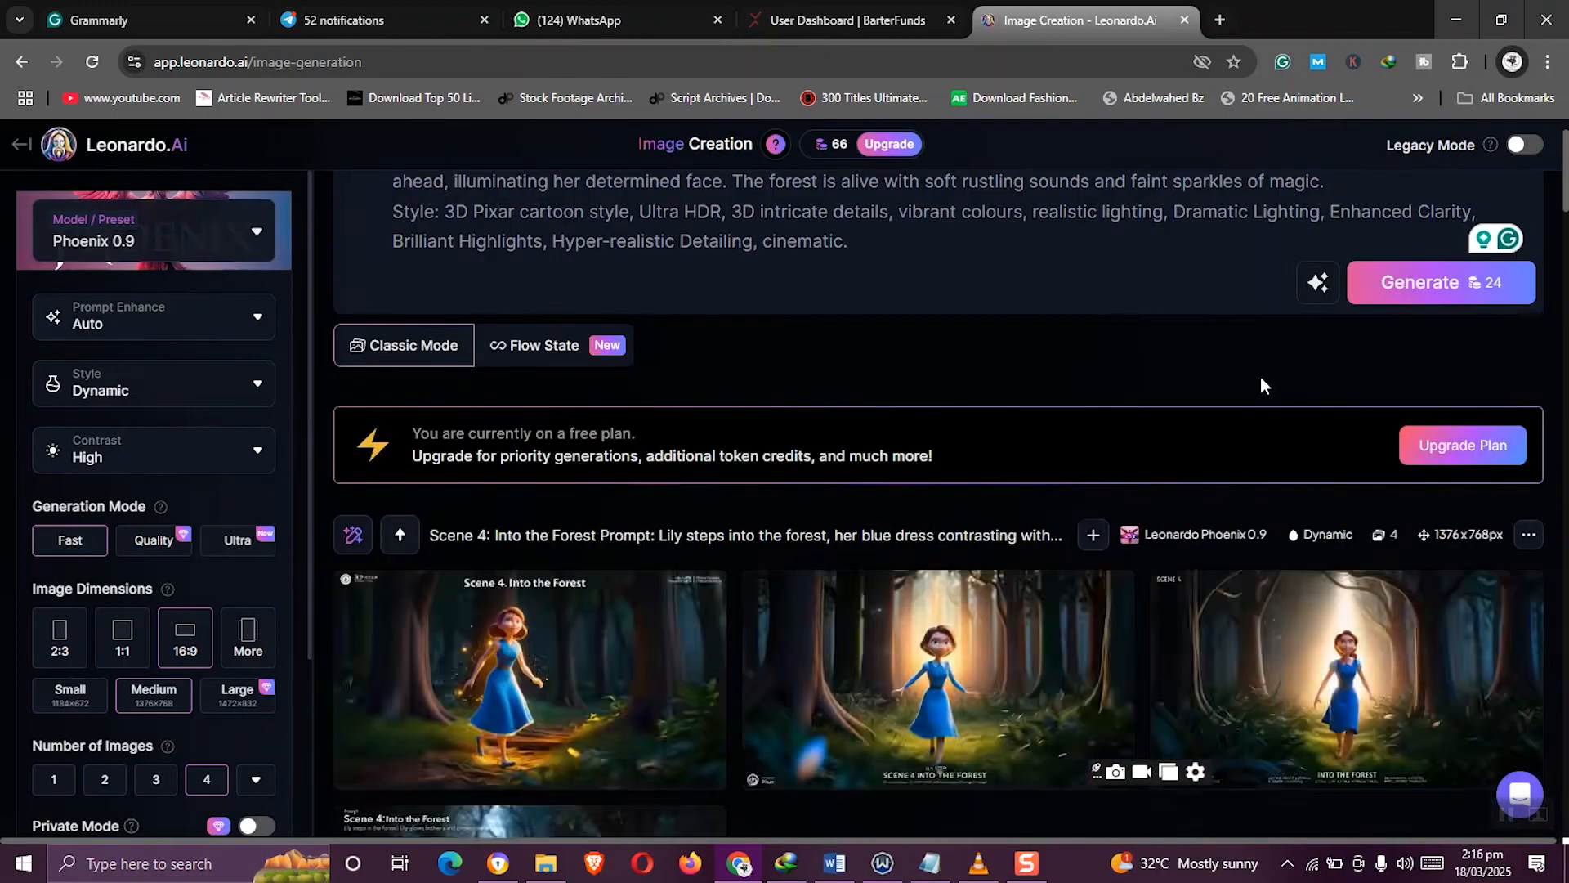
{"action": "scroll", "coordinate": [940, 490], "scroll_direction": "down", "scroll_amount": 2}
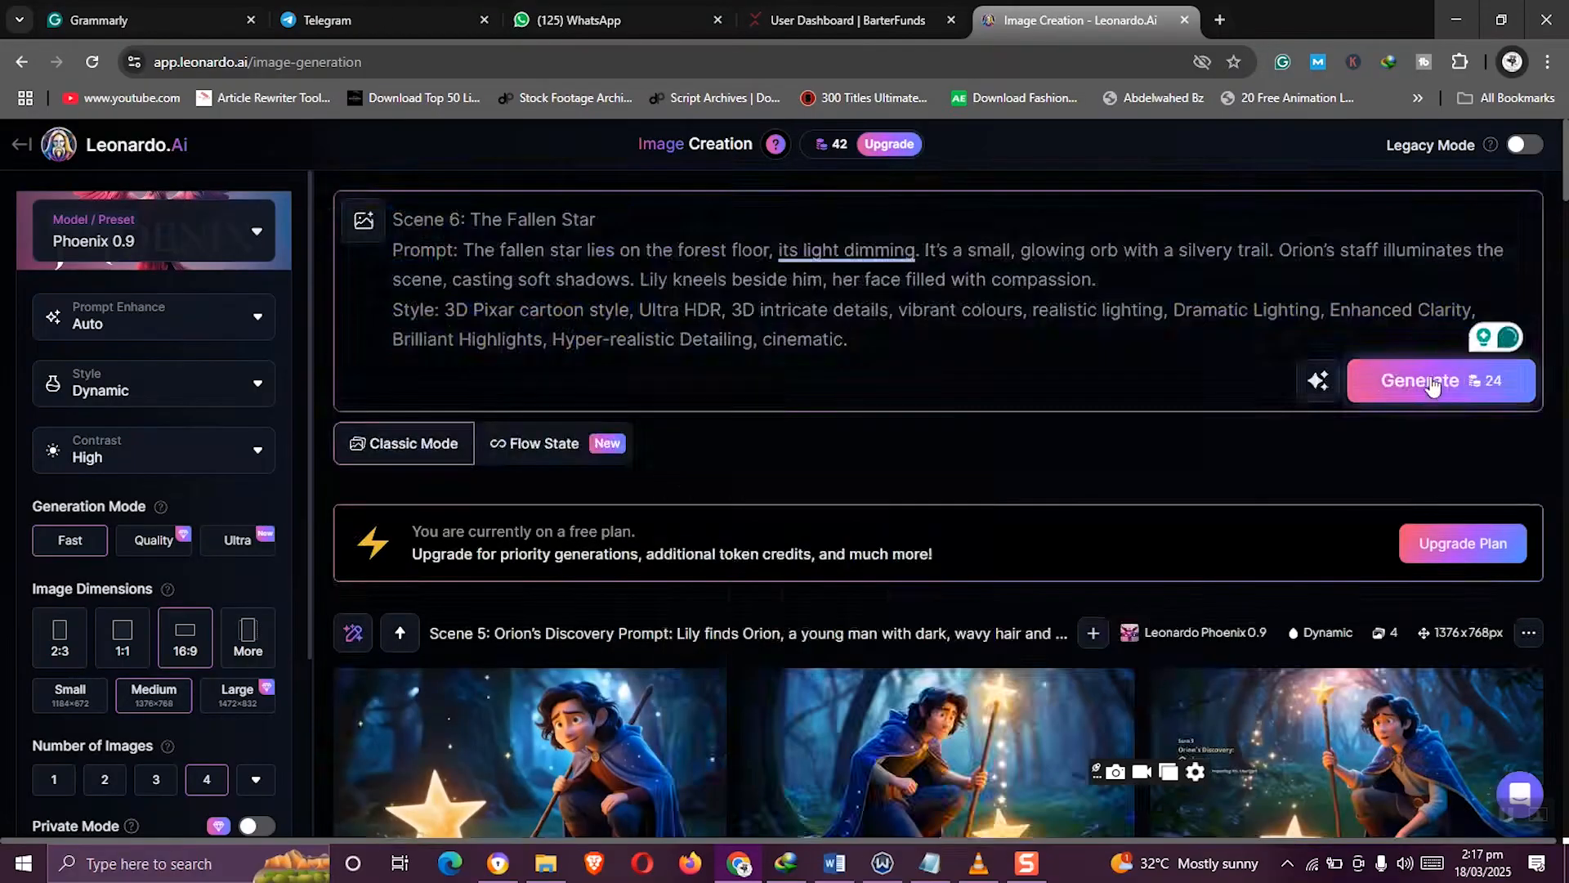
{"action": "left_click", "coordinate": [1433, 382]}
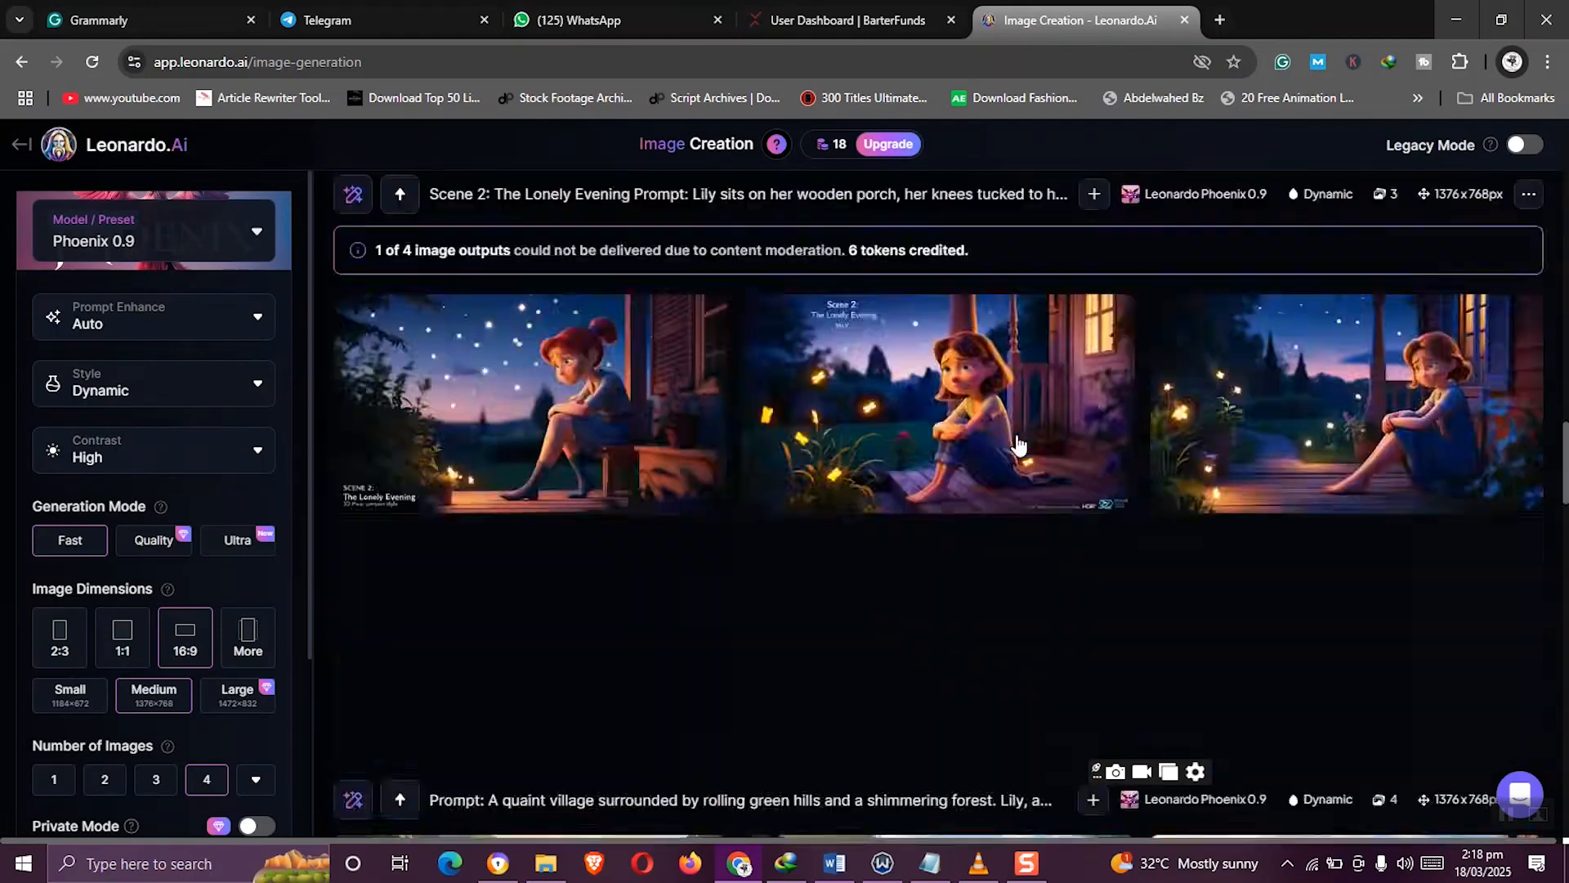
Download the first image of the Scene 1 village set and save it as a JPEG named STORY 1
{"action": "scroll", "coordinate": [1017, 445], "scroll_direction": "down", "scroll_amount": 6}
{"action": "scroll", "coordinate": [1017, 434], "scroll_direction": "up", "scroll_amount": 8}
{"action": "scroll", "coordinate": [983, 515], "scroll_direction": "down", "scroll_amount": 12}
{"action": "scroll", "coordinate": [979, 507], "scroll_direction": "up", "scroll_amount": 4}
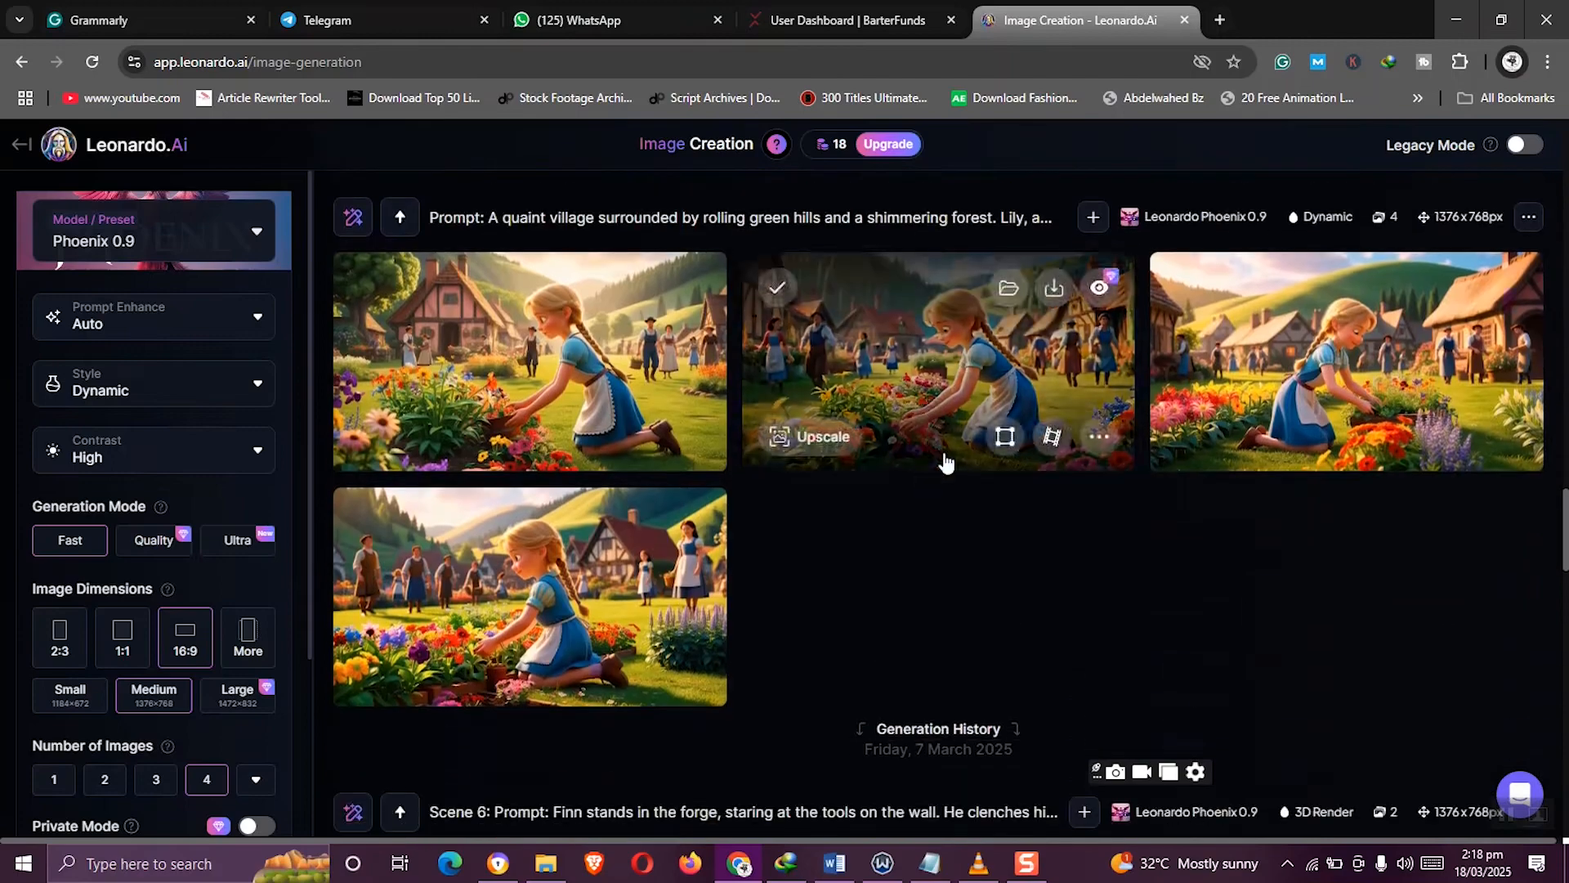
{"action": "left_click", "coordinate": [692, 438]}
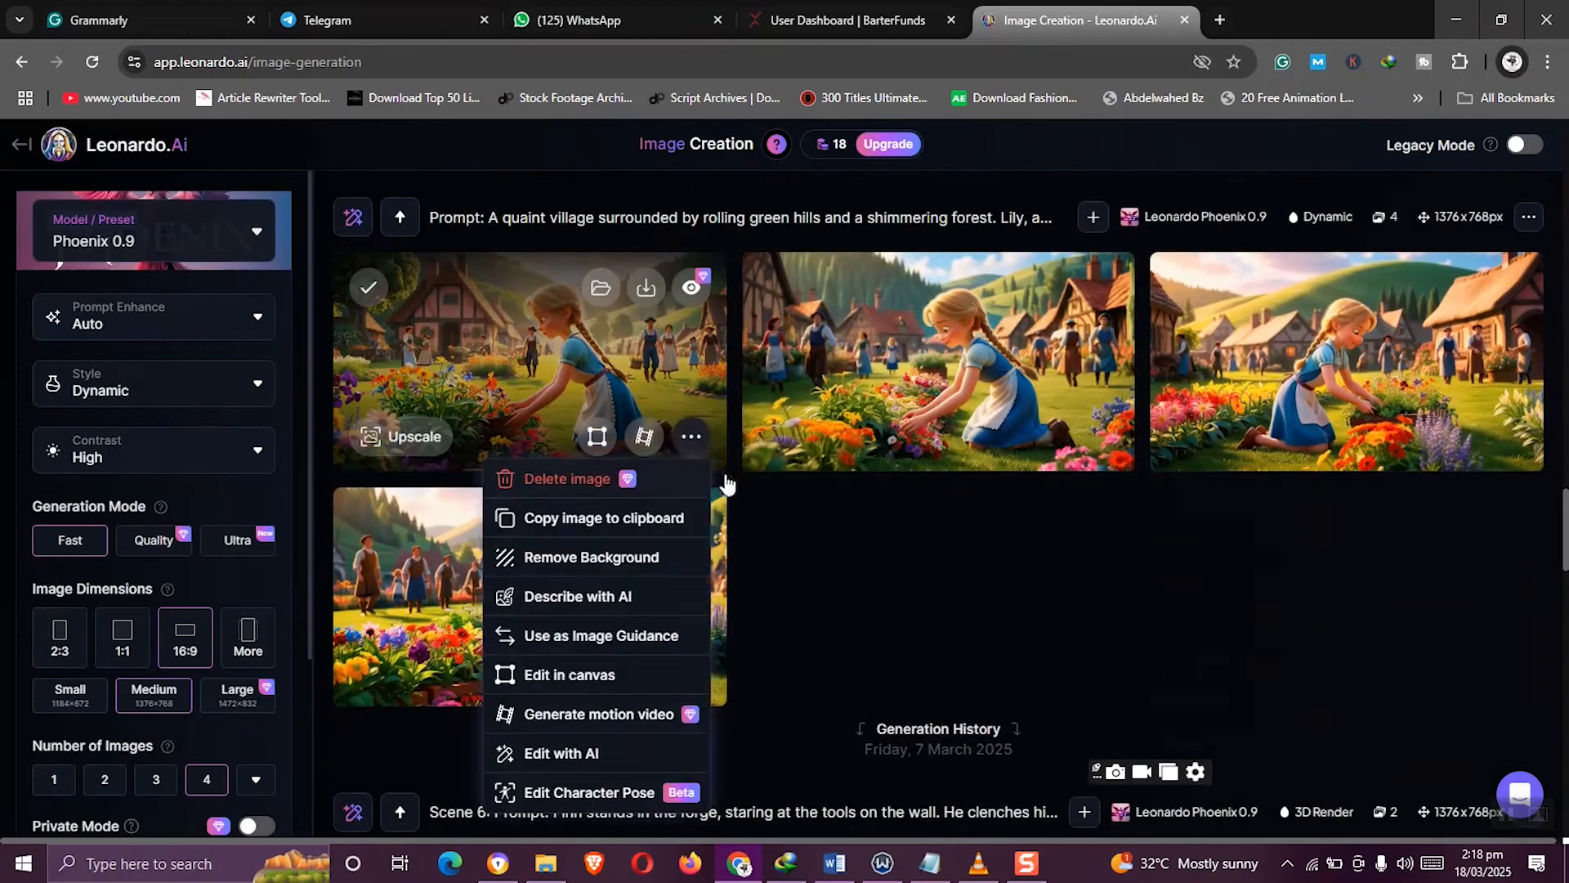
{"action": "left_click", "coordinate": [645, 290]}
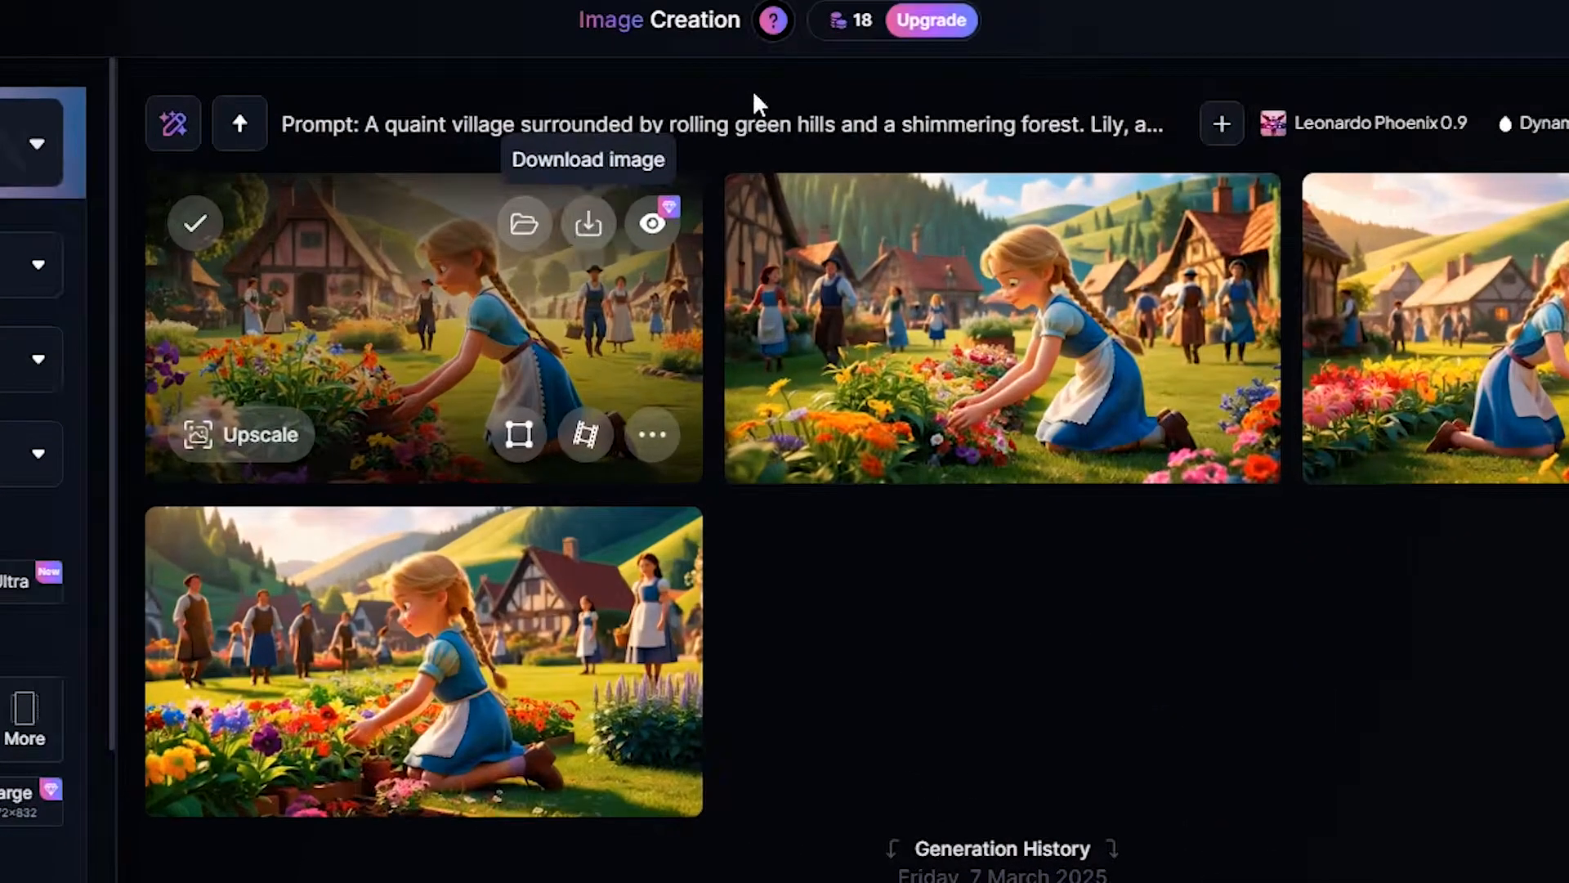
{"action": "type", "text": "STORY 1"}
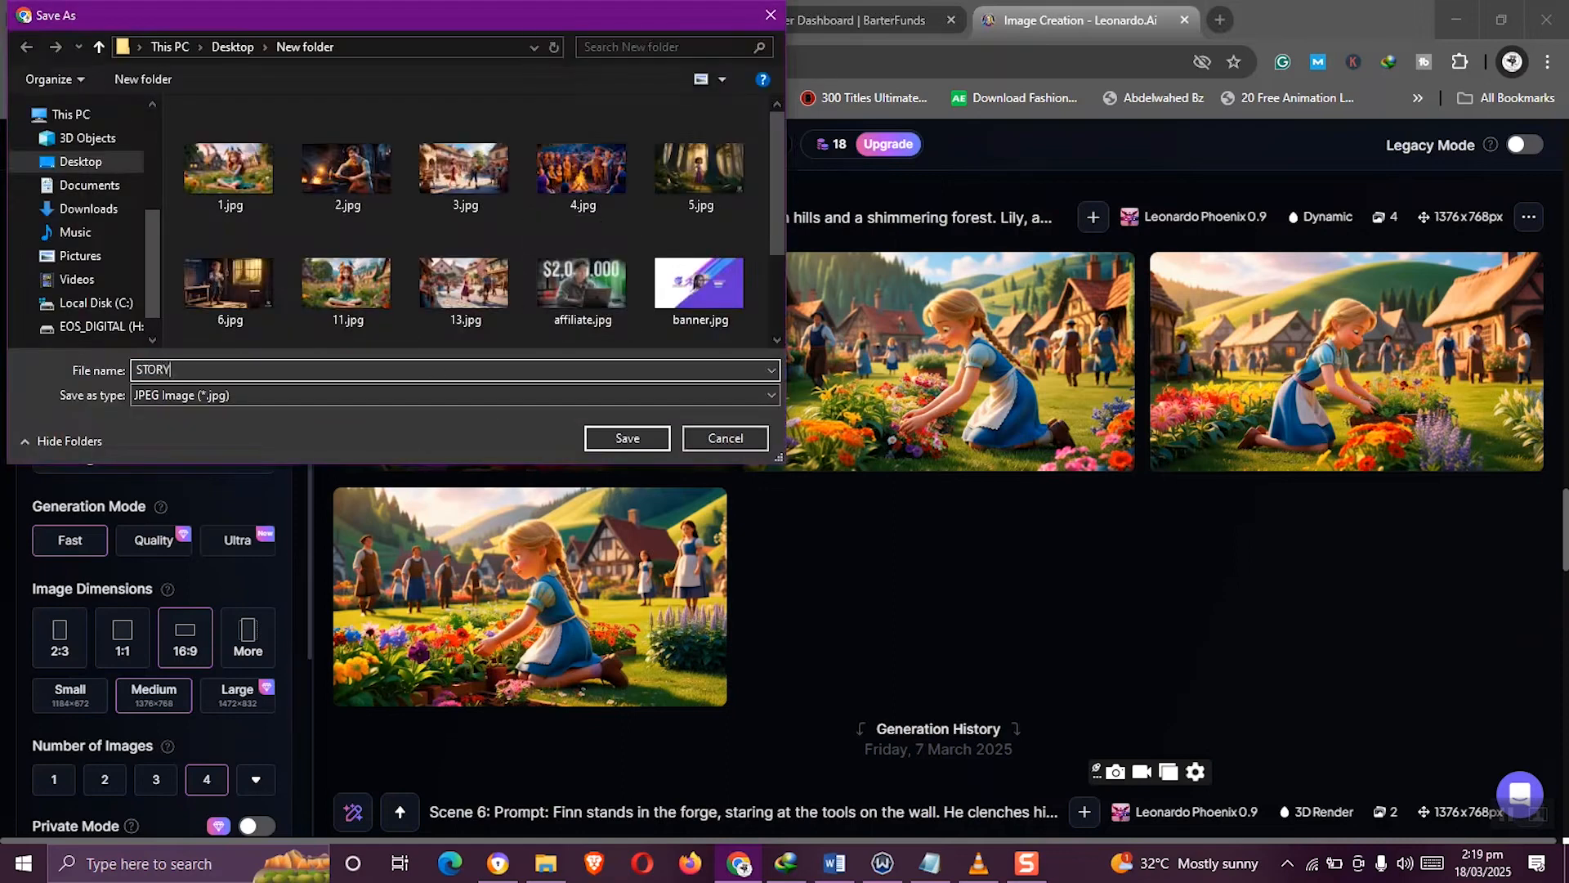
{"action": "left_click", "coordinate": [628, 439]}
Download the second image of the Scene 1 village set and dismiss the token upgrade offer
{"action": "left_click", "coordinate": [1053, 287]}
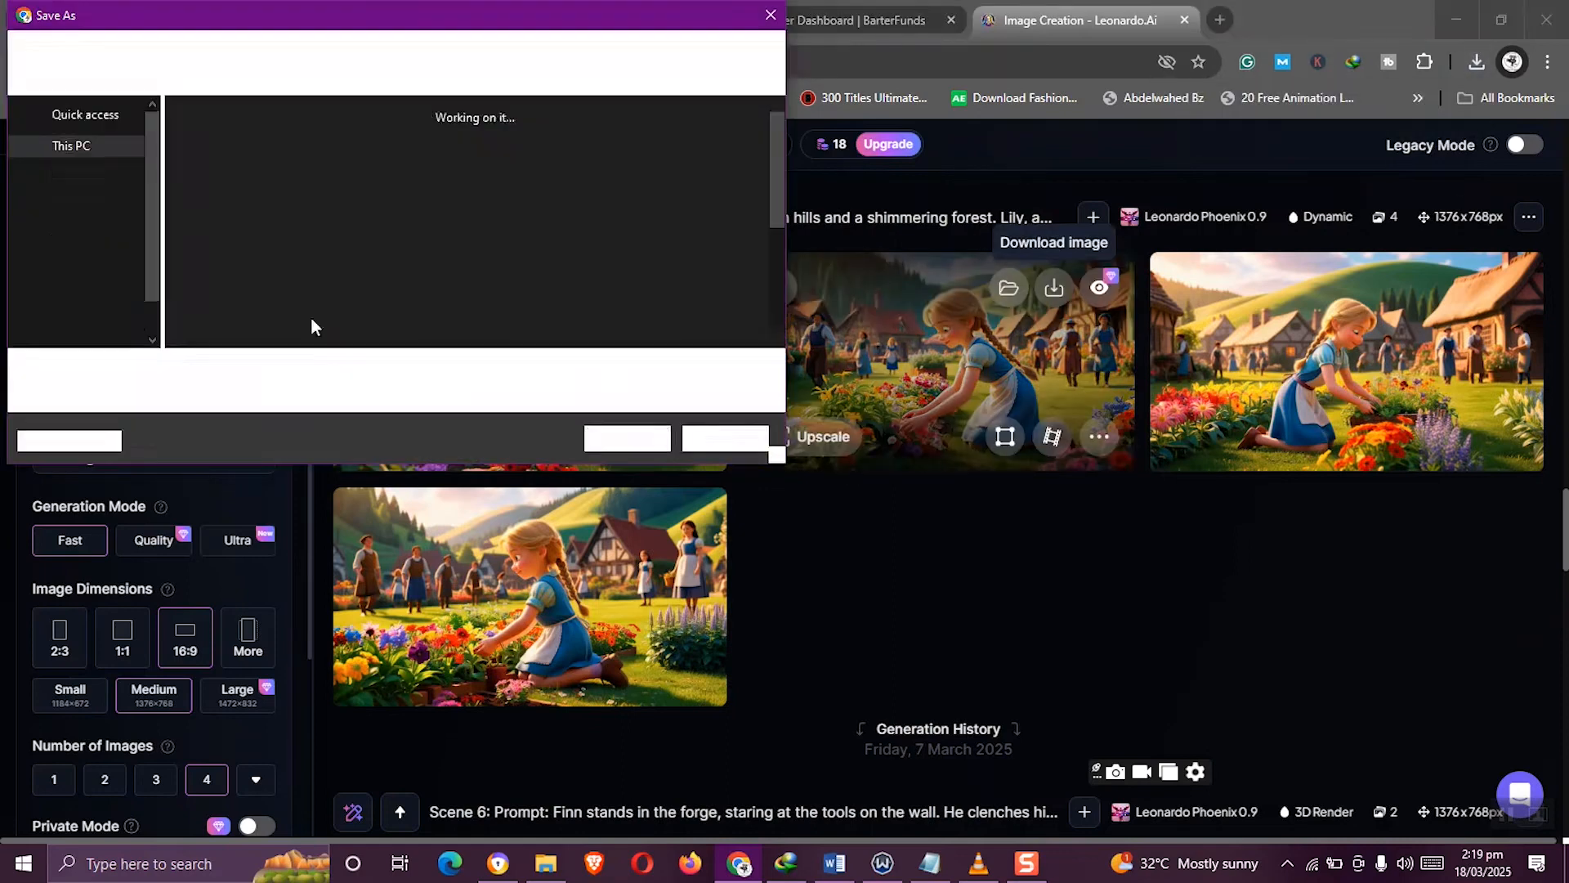
{"action": "type", "text": "S"}
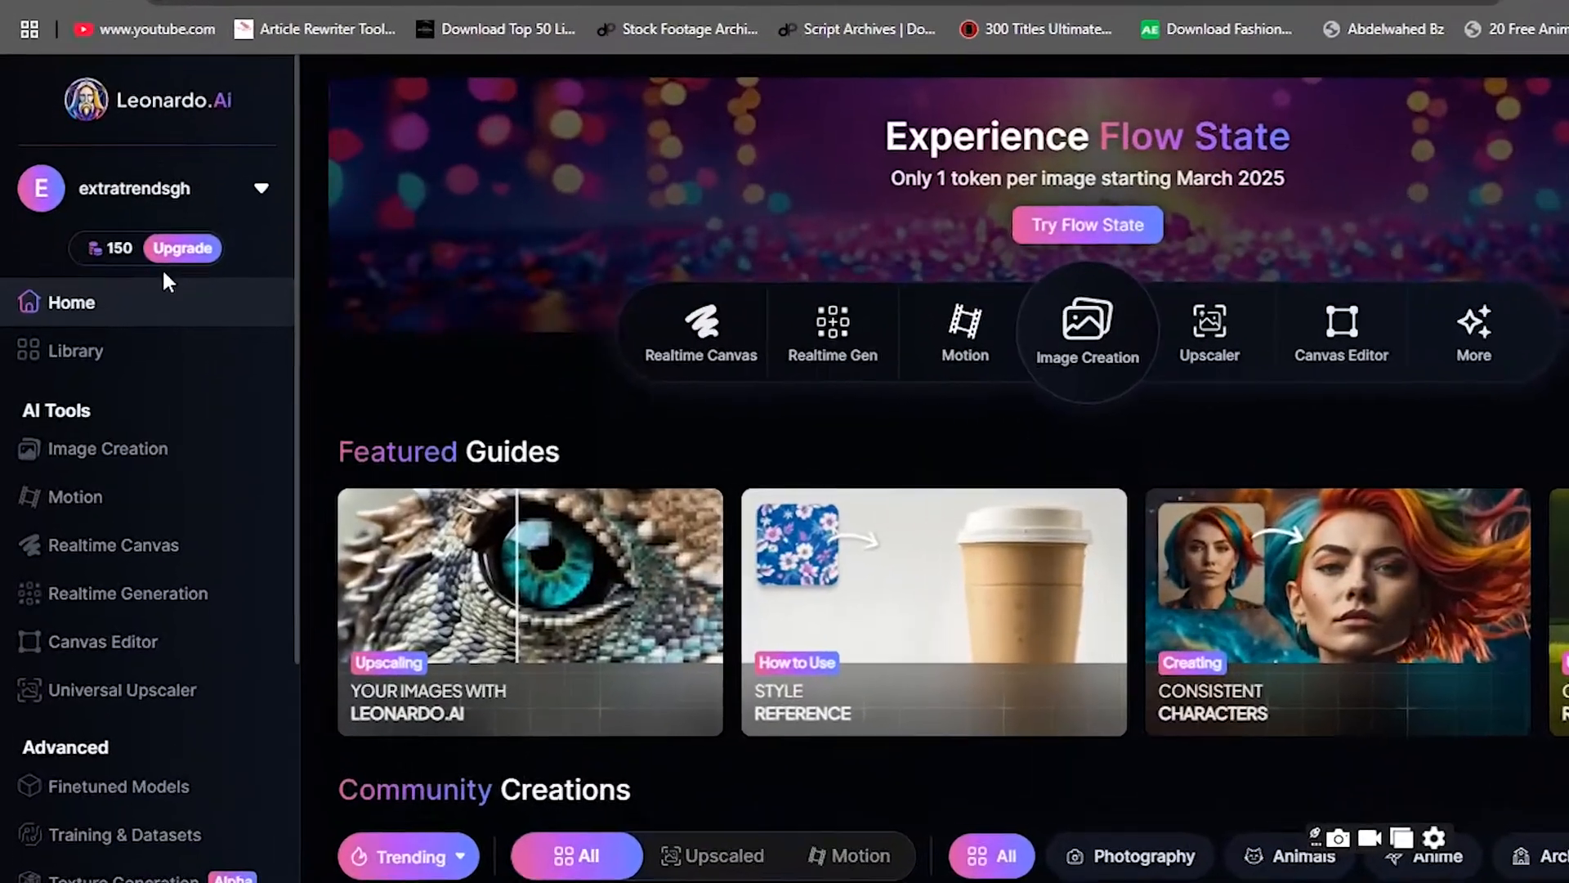
{"action": "mouse_move", "coordinate": [121, 246]}
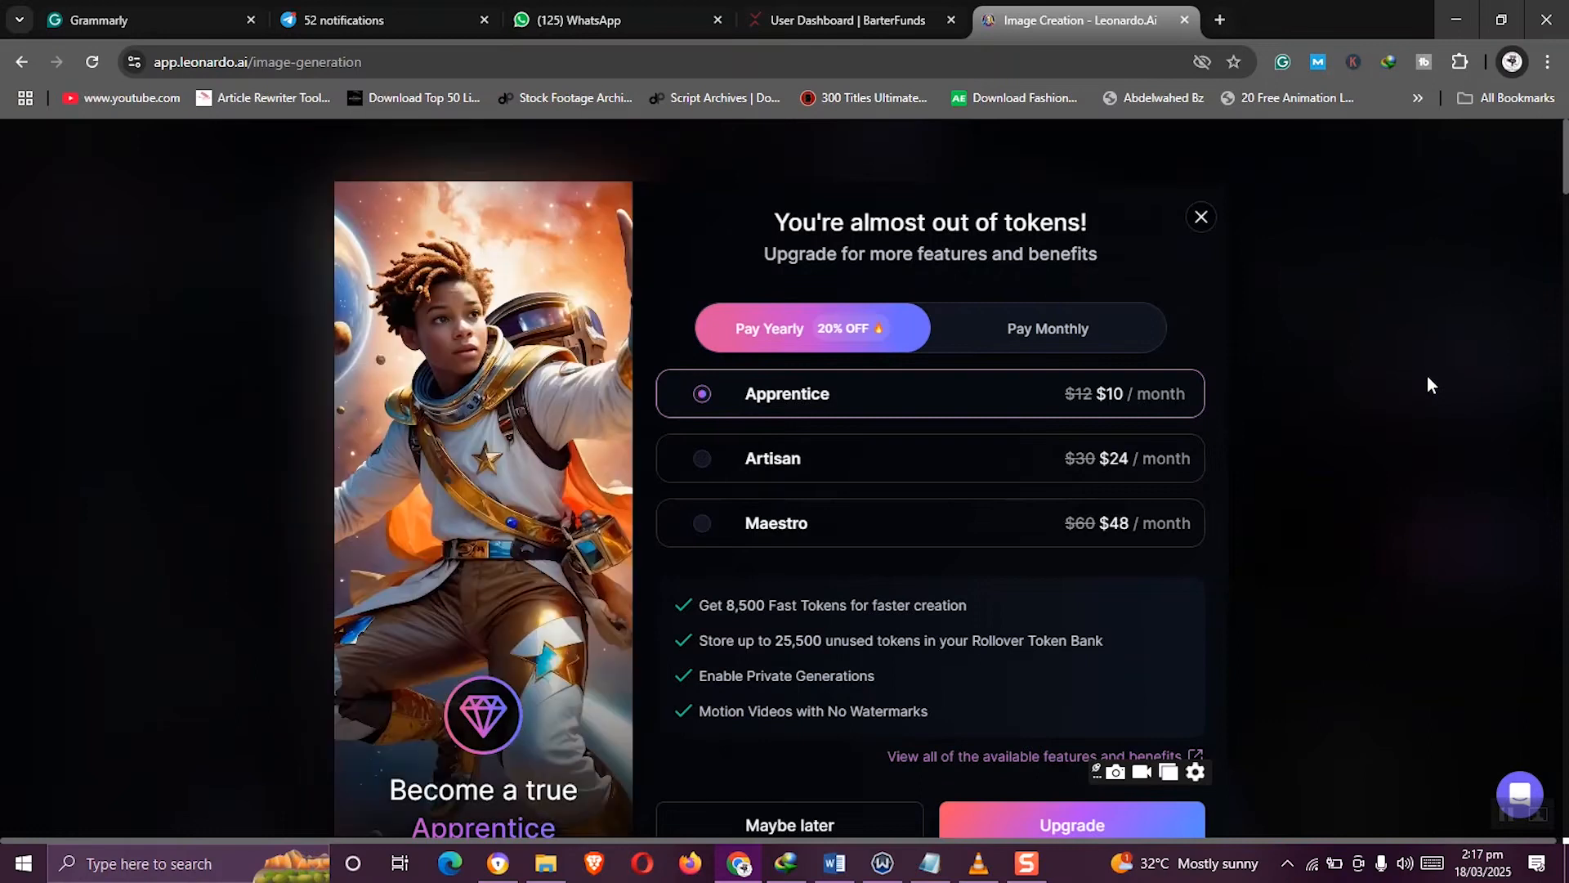
{"action": "left_click", "coordinate": [1201, 217]}
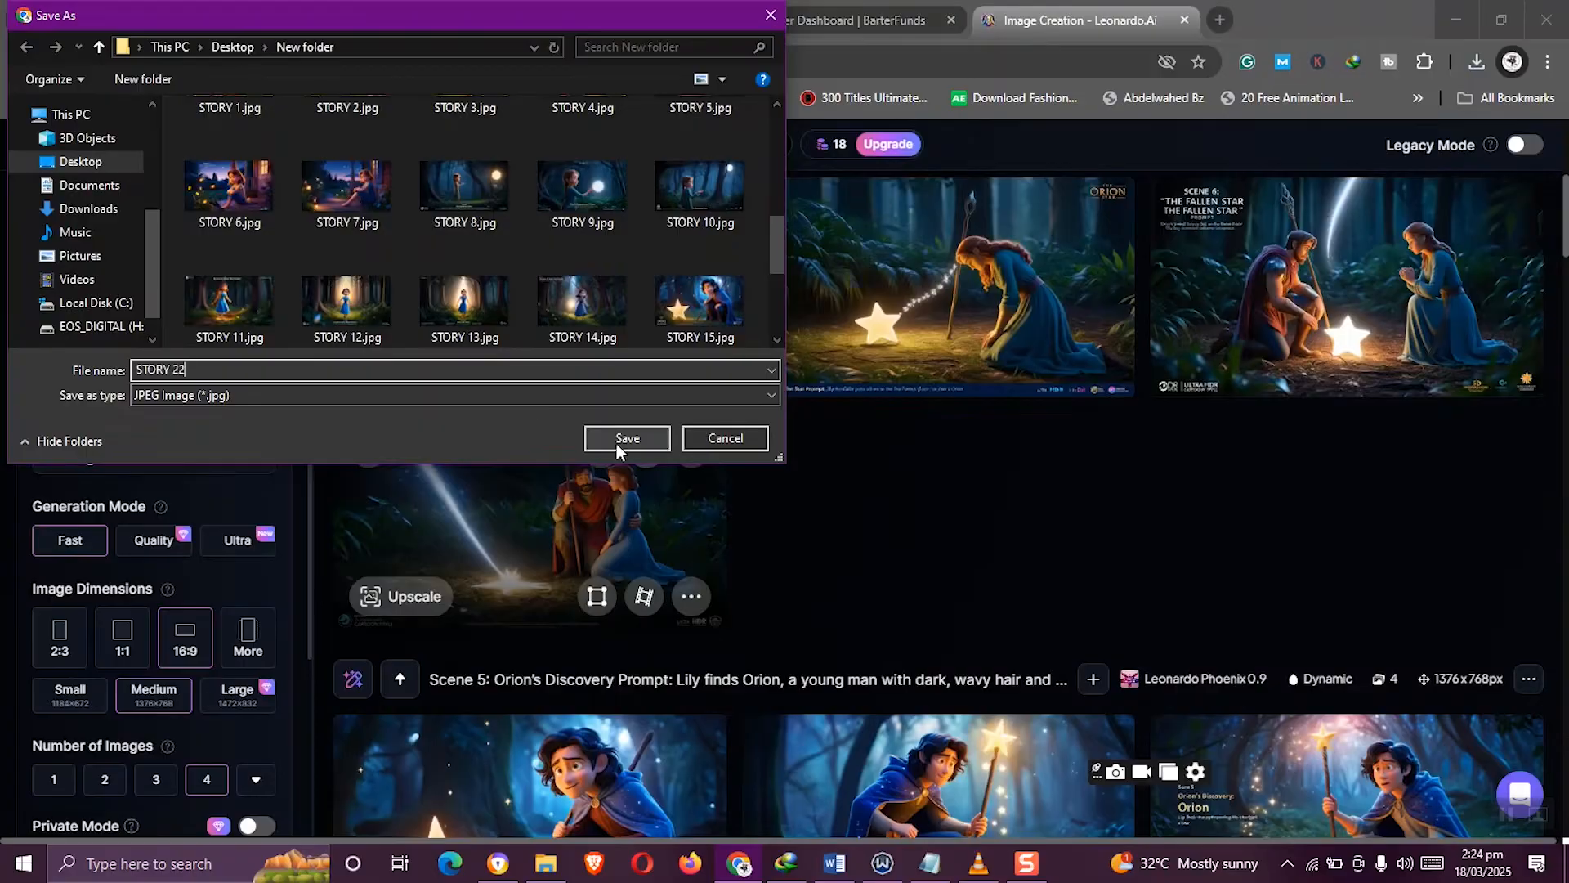
Save the last Scene 6: The Fallen Star image as a JPEG named STORY 22 and look over the generated scene sets
{"action": "left_click", "coordinate": [627, 438]}
{"action": "scroll", "coordinate": [842, 465], "scroll_direction": "up", "scroll_amount": 5}
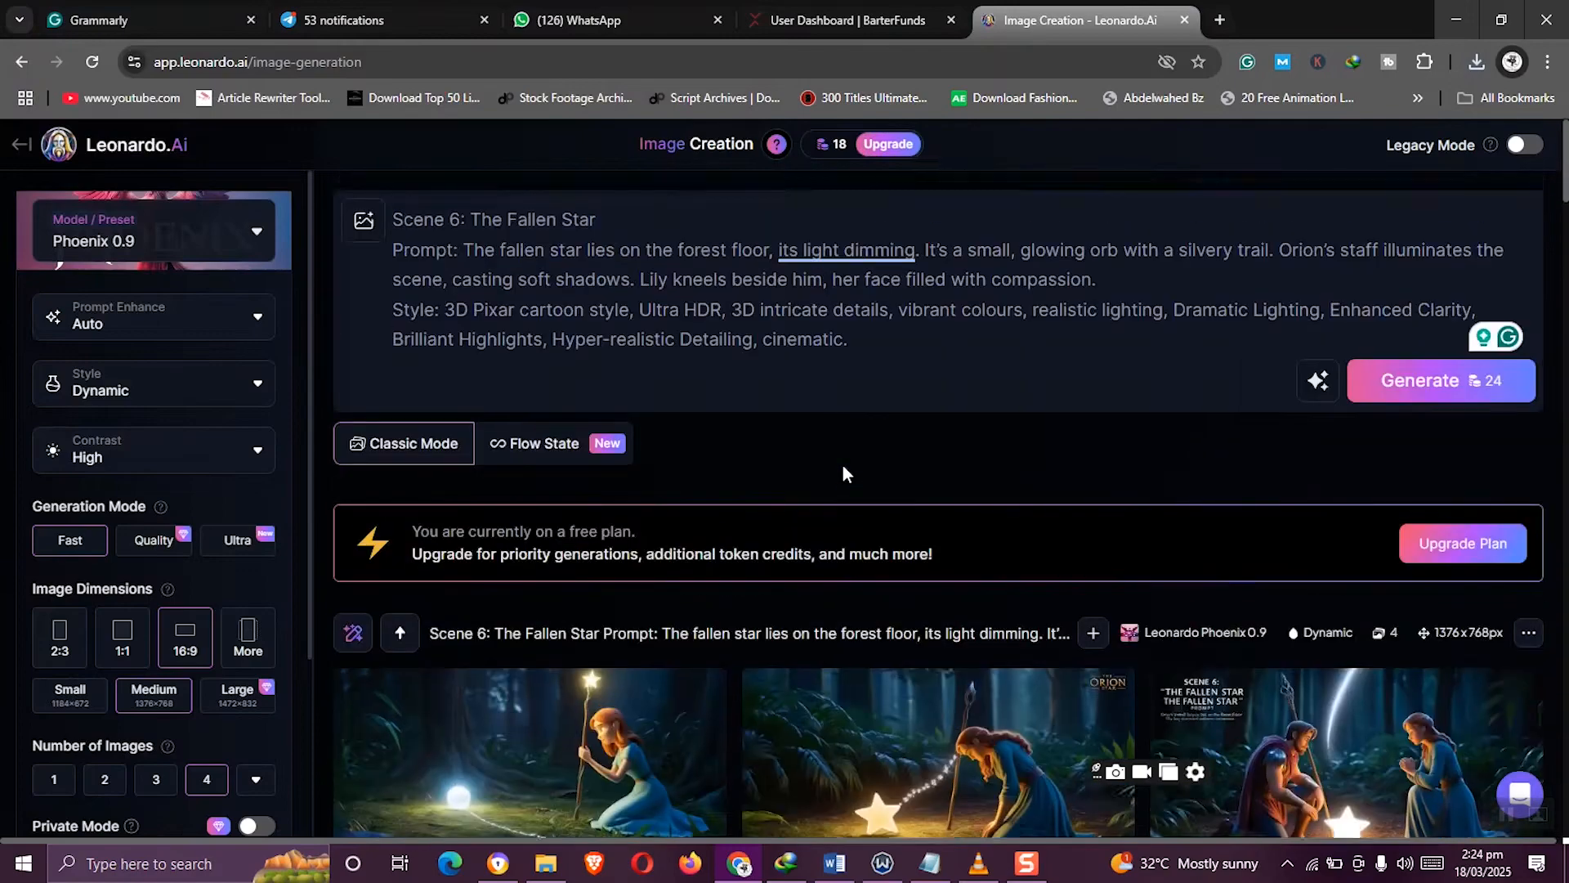
{"action": "scroll", "coordinate": [842, 464], "scroll_direction": "down", "scroll_amount": 15}
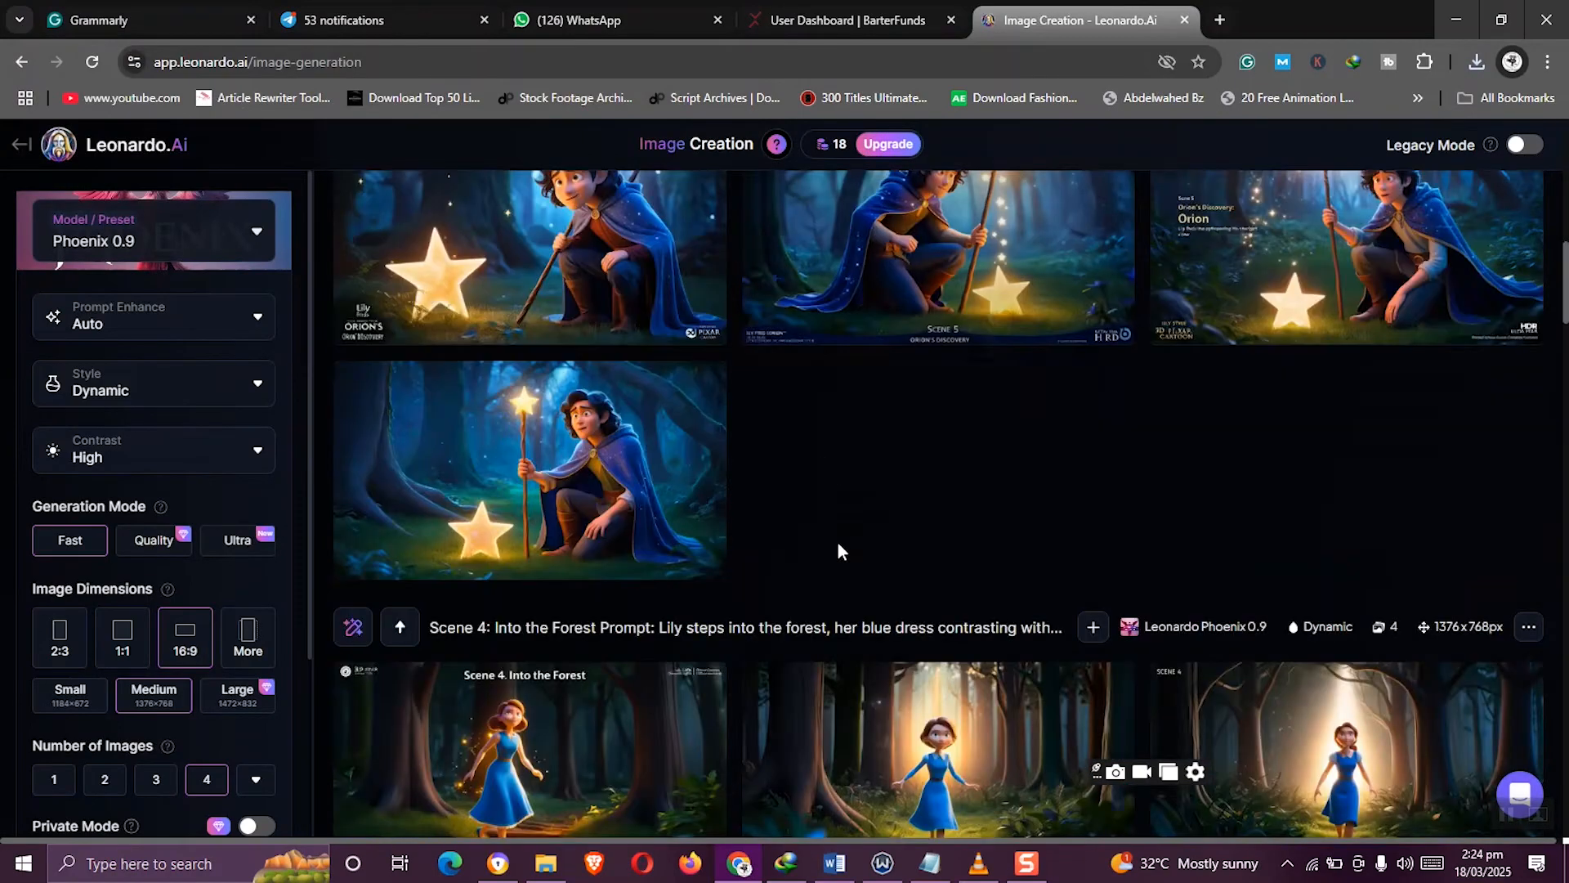
{"action": "scroll", "coordinate": [839, 543], "scroll_direction": "down", "scroll_amount": 20}
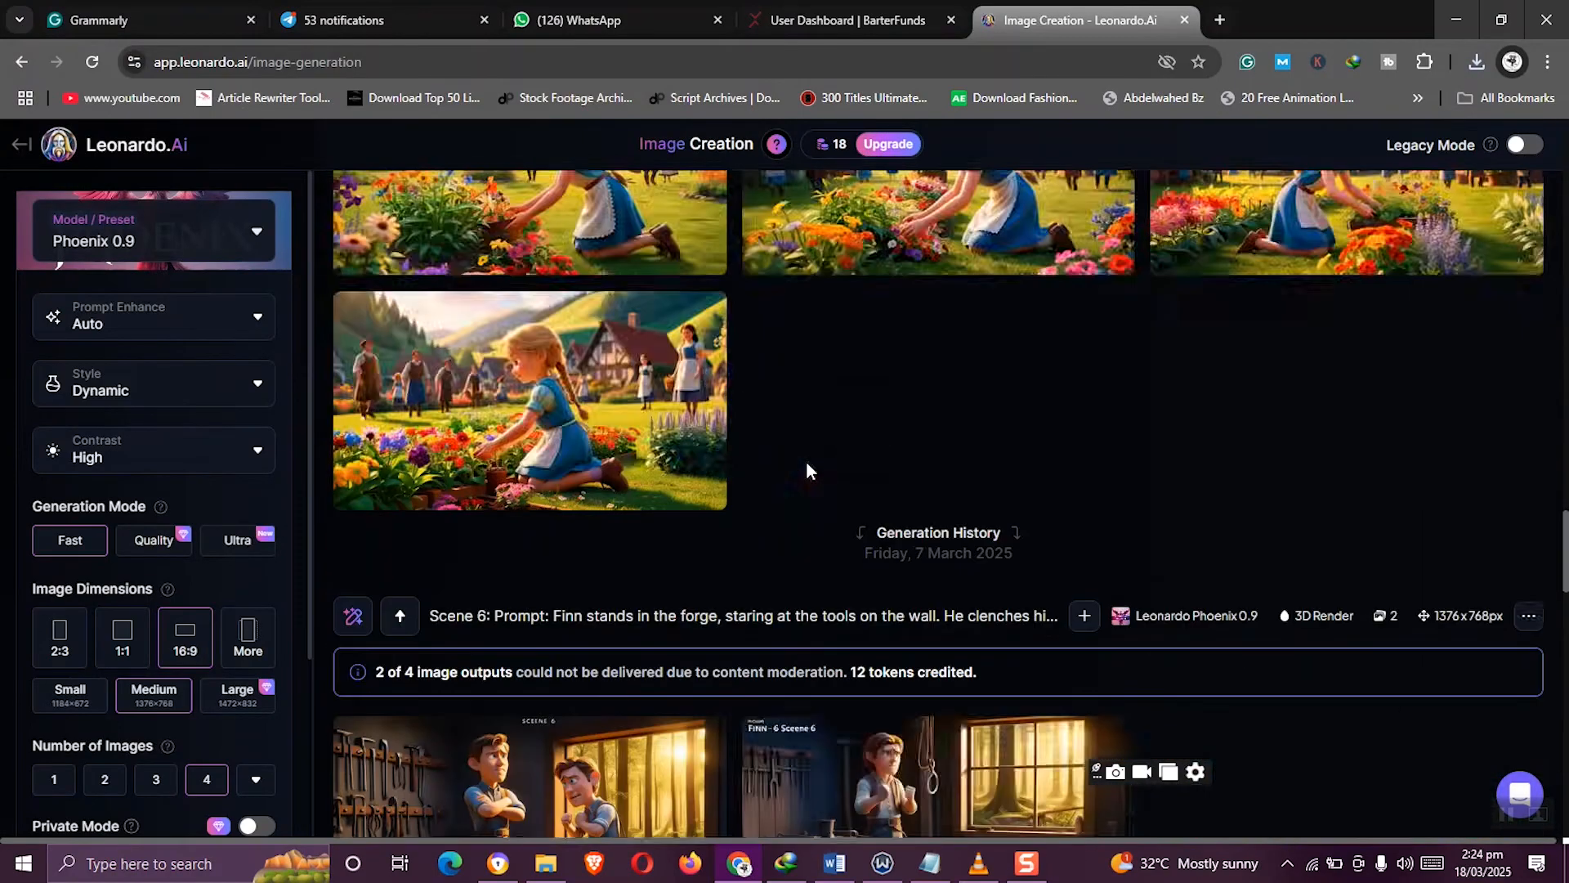
{"action": "scroll", "coordinate": [806, 459], "scroll_direction": "down", "scroll_amount": 4}
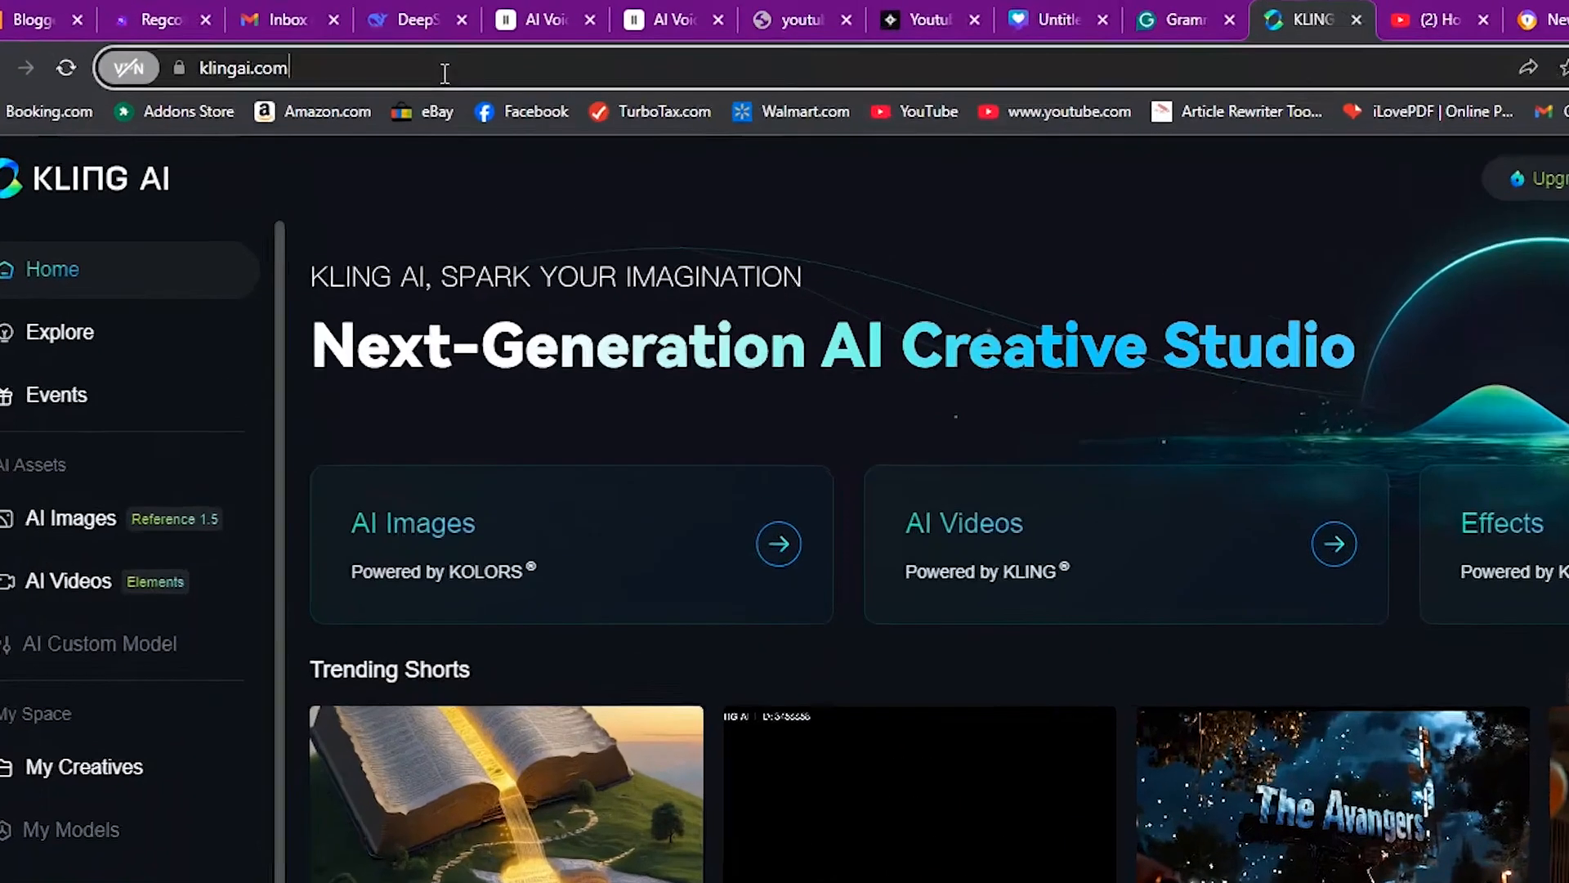
Switch to klingai.com, sign in with a Google account and dismiss the trial package notice
{"action": "left_click_drag", "start_coordinate": [445, 74], "coordinate": [204, 75]}
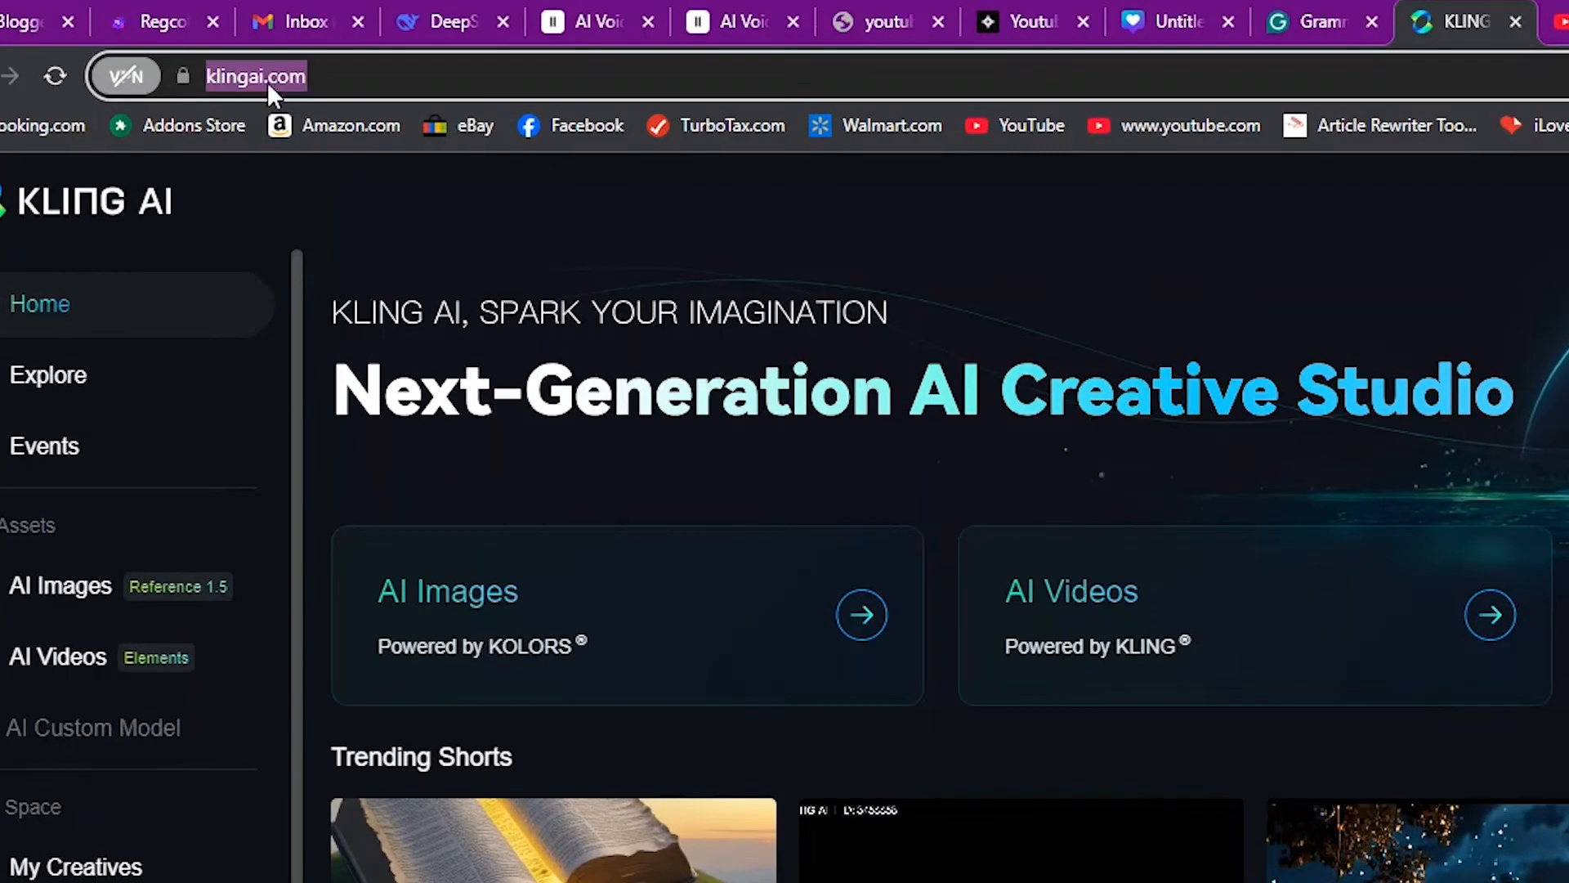
{"action": "left_click", "coordinate": [268, 83]}
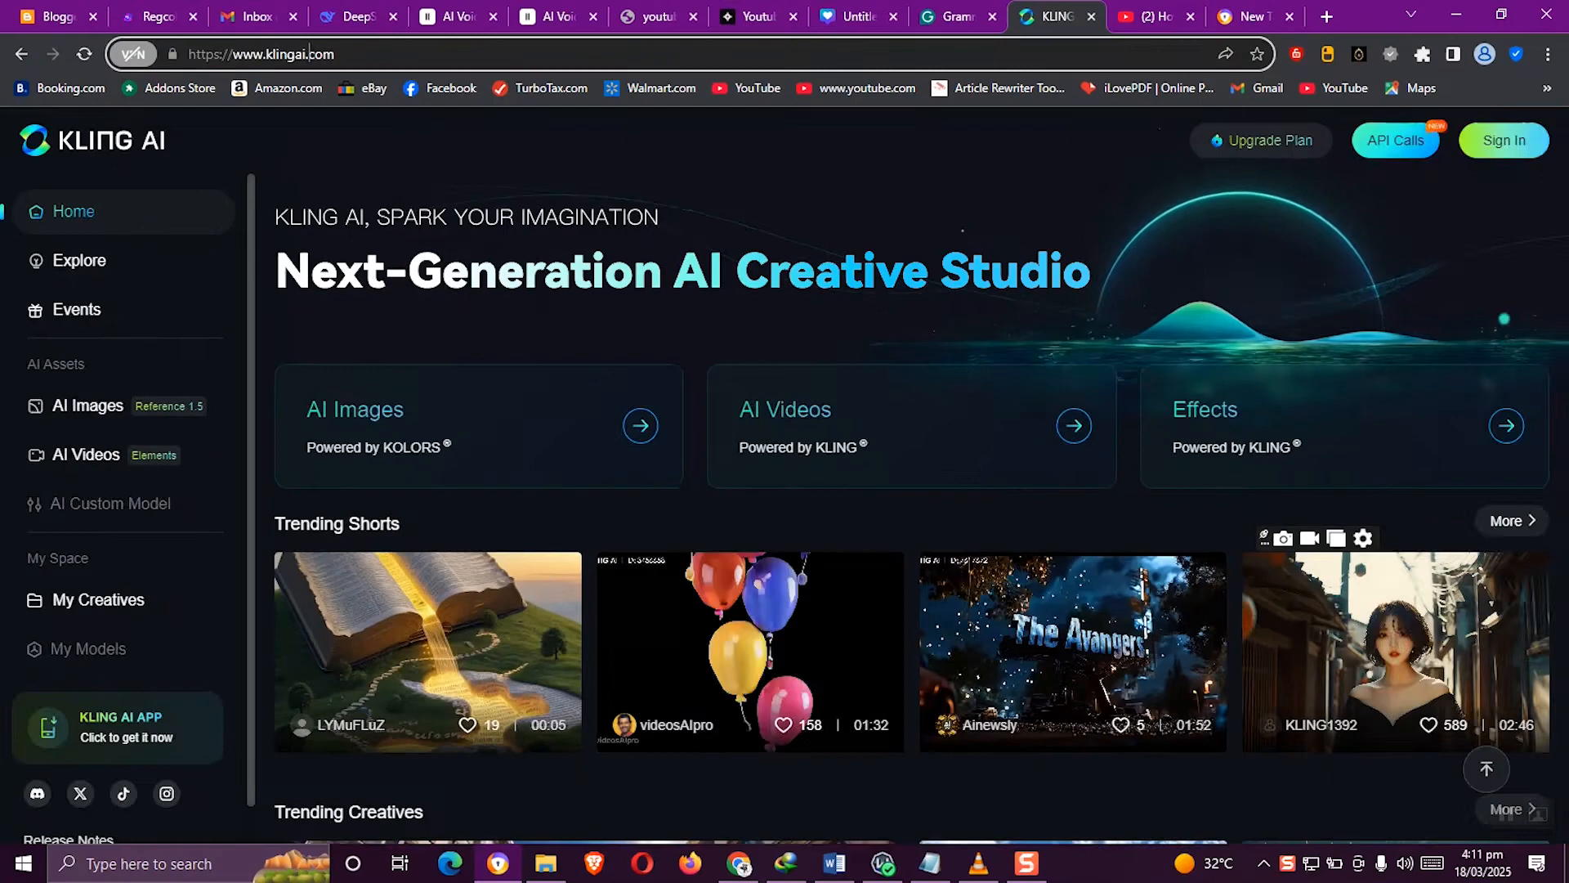
{"action": "left_click", "coordinate": [1515, 143]}
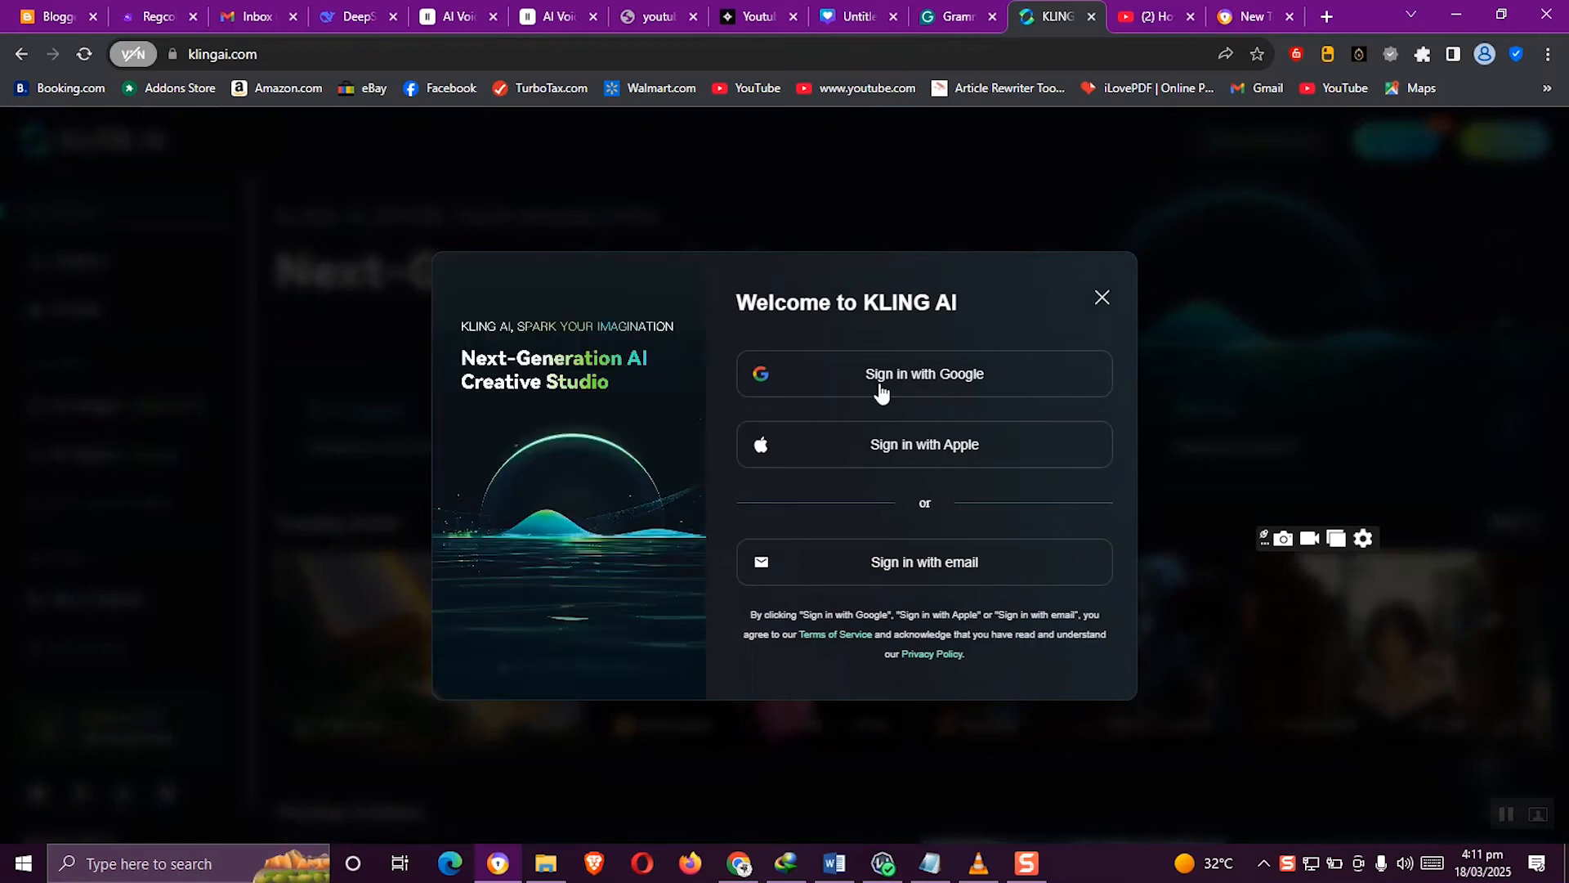
{"action": "left_click", "coordinate": [981, 385]}
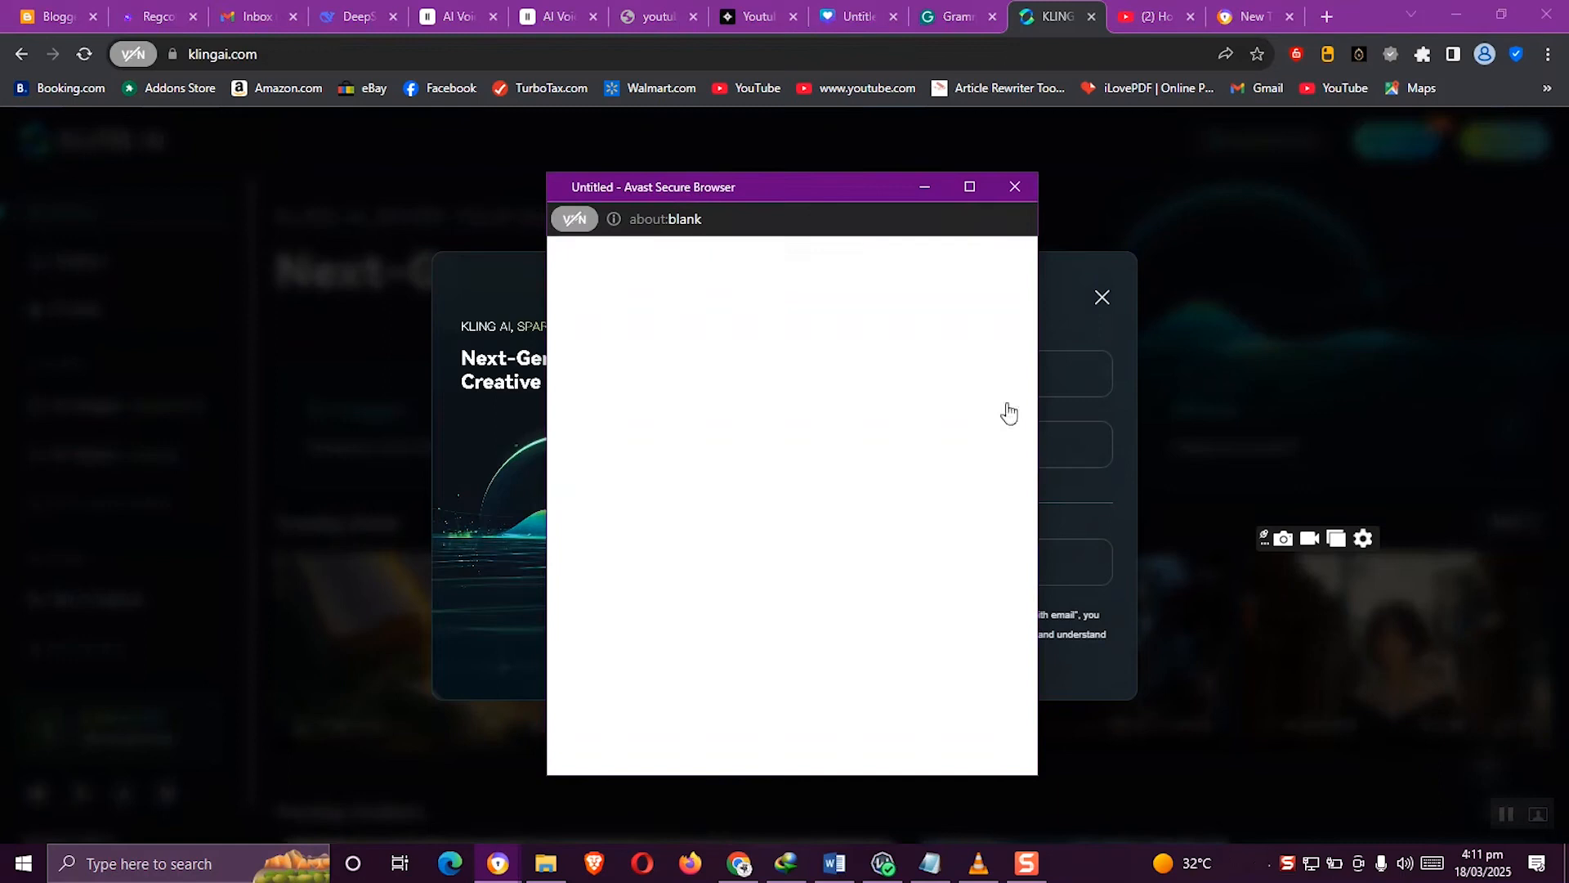
{"action": "left_click", "coordinate": [700, 483]}
{"action": "left_click", "coordinate": [903, 605]}
{"action": "left_click", "coordinate": [1015, 188]}
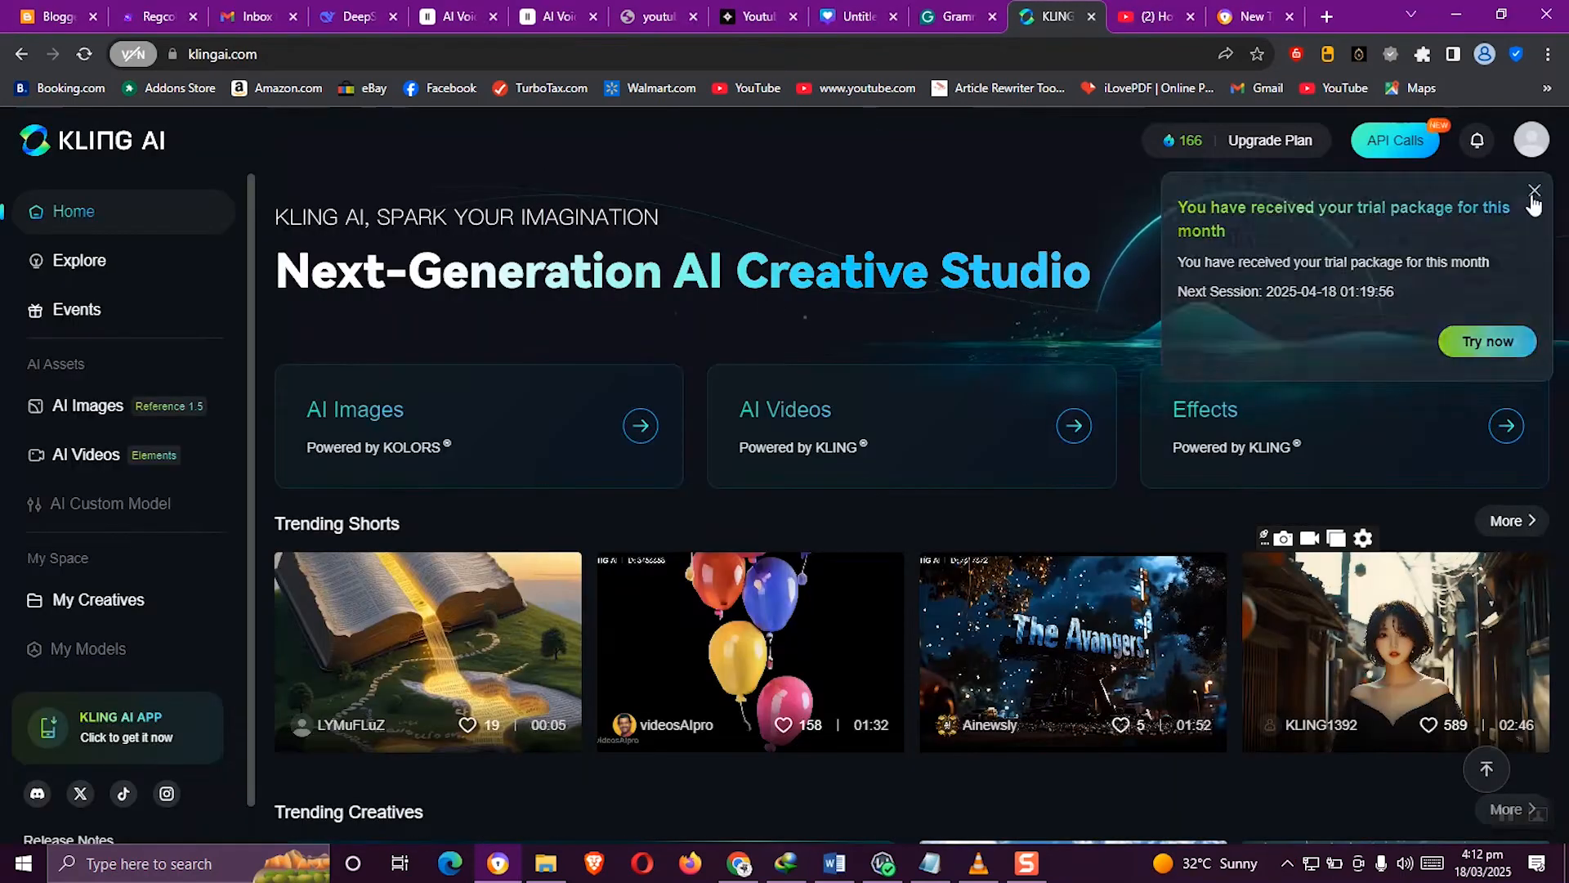
{"action": "left_click", "coordinate": [1535, 193]}
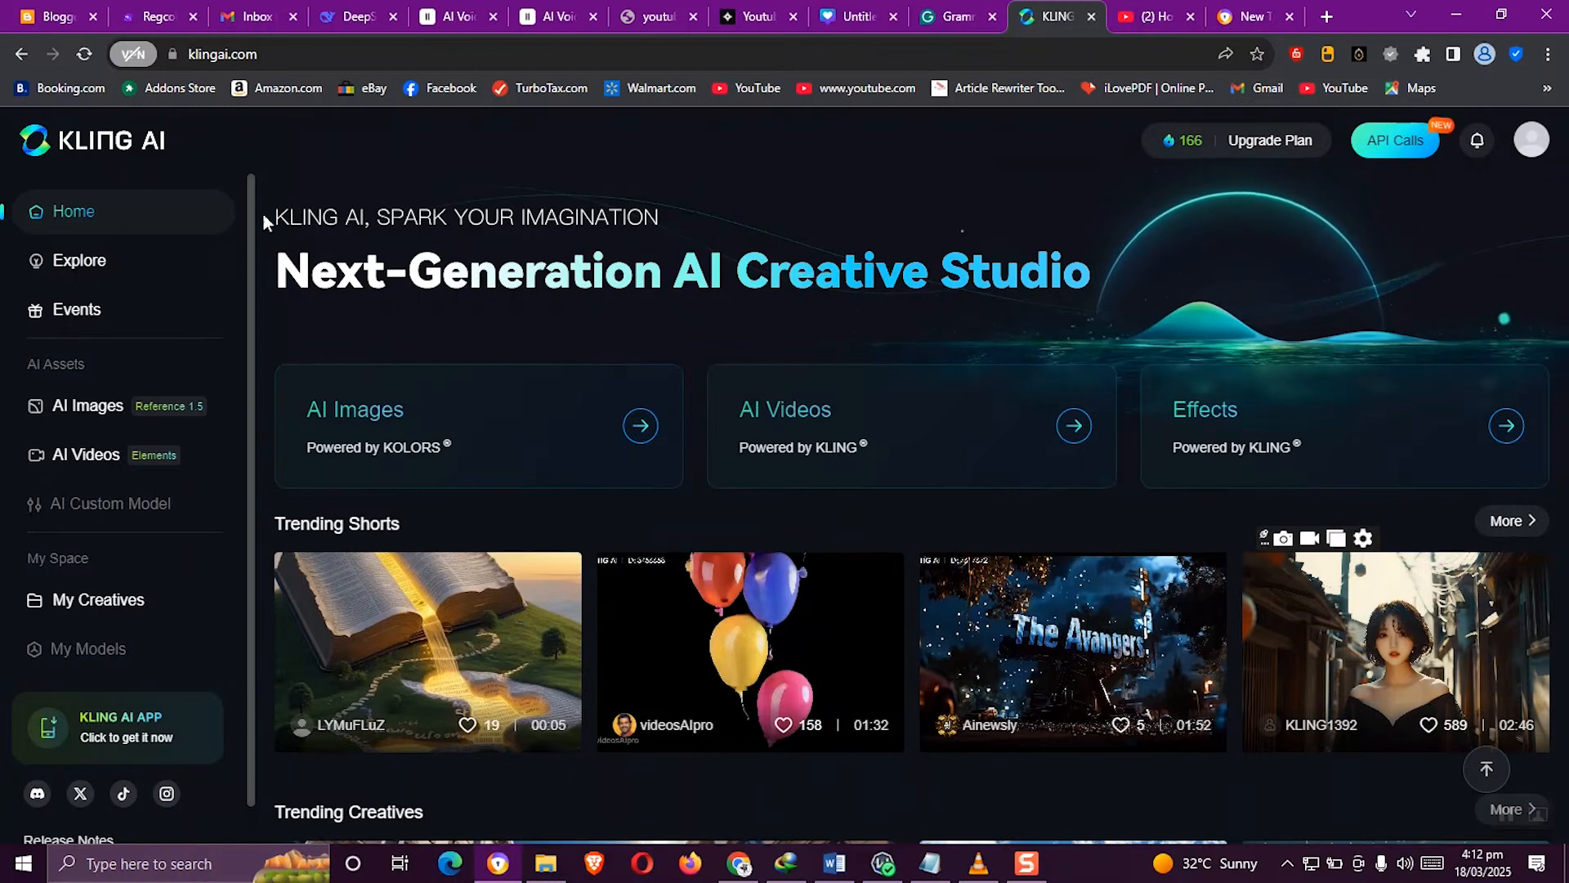
In AI Videos, upload the village garden image as the Image to Video start frame, and pick another scene image for a further clip
{"action": "left_click", "coordinate": [85, 458]}
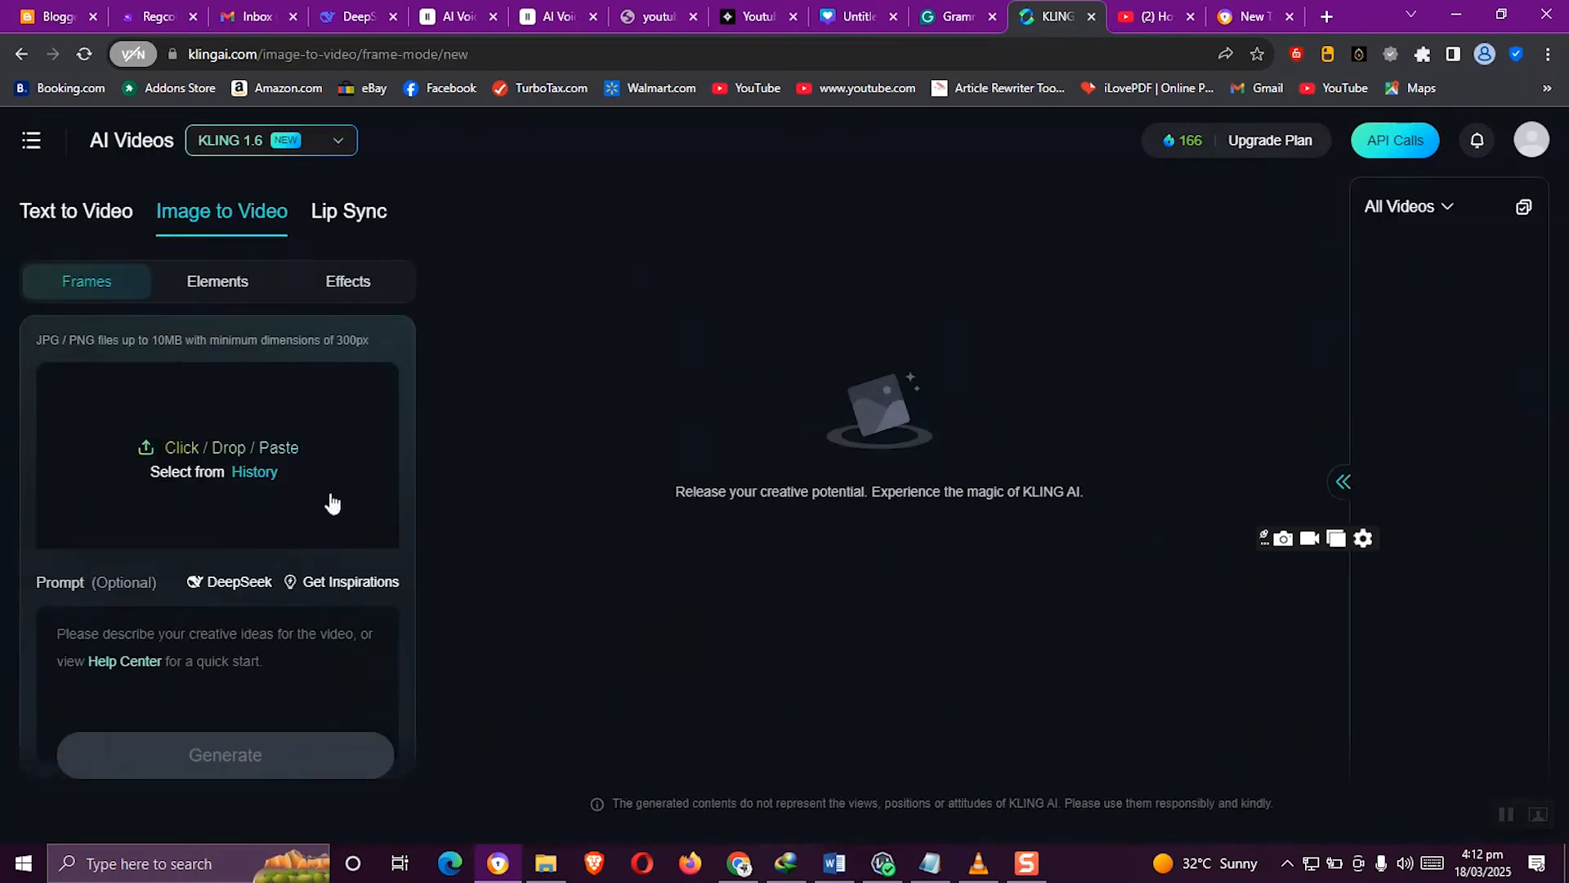
{"action": "left_click", "coordinate": [205, 442]}
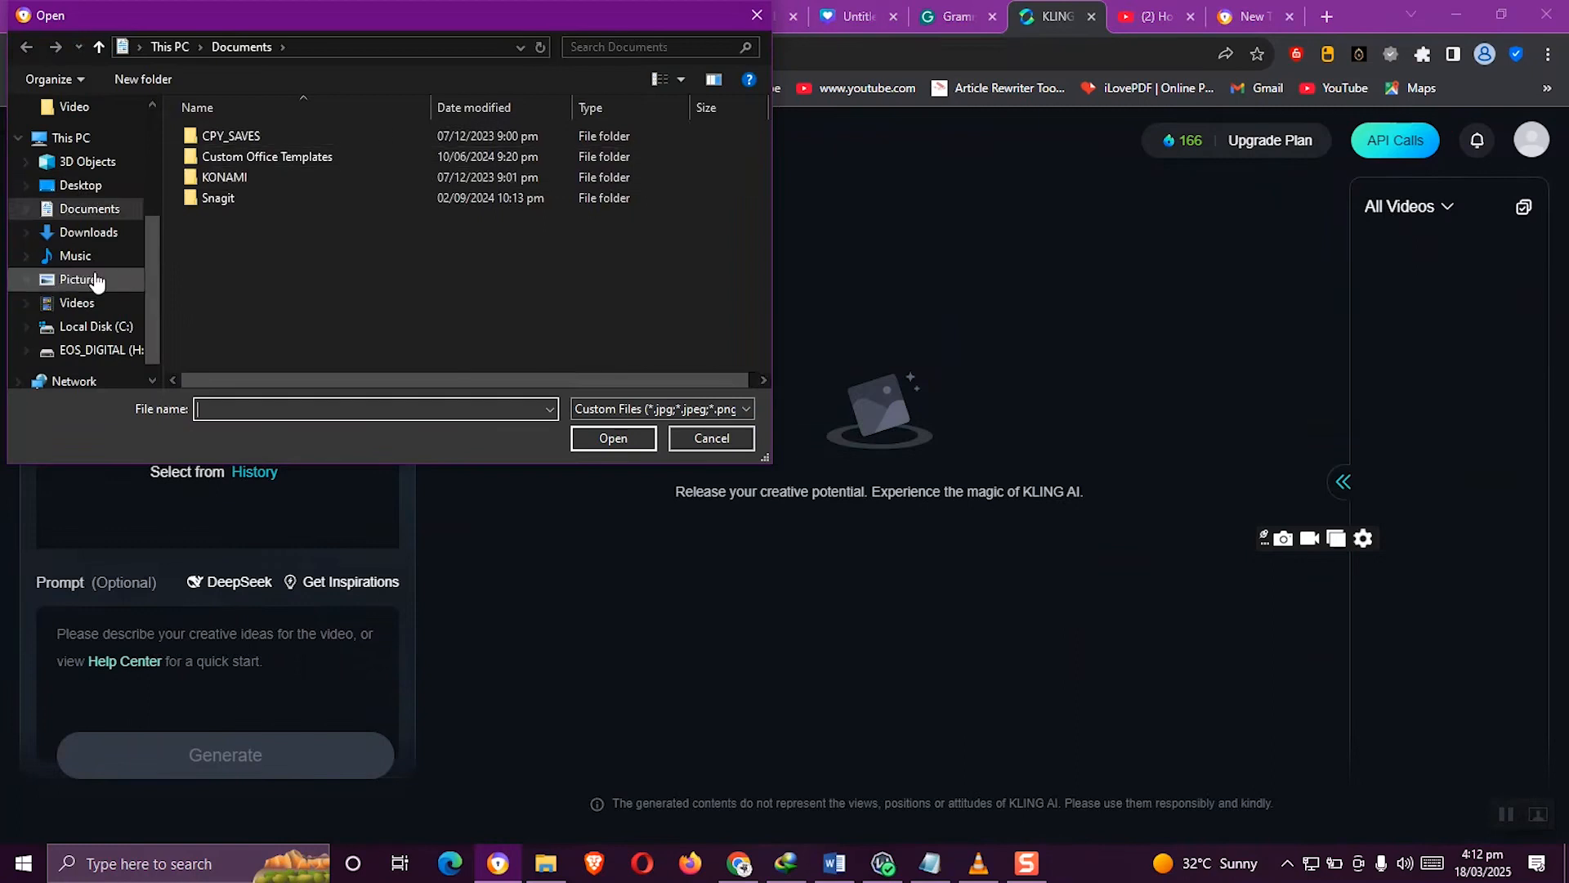
{"action": "left_click", "coordinate": [80, 185]}
{"action": "double_click", "coordinate": [574, 159]}
{"action": "left_click_drag", "start_coordinate": [765, 130], "coordinate": [765, 189]}
{"action": "left_click", "coordinate": [690, 187]}
{"action": "left_click", "coordinate": [593, 438]}
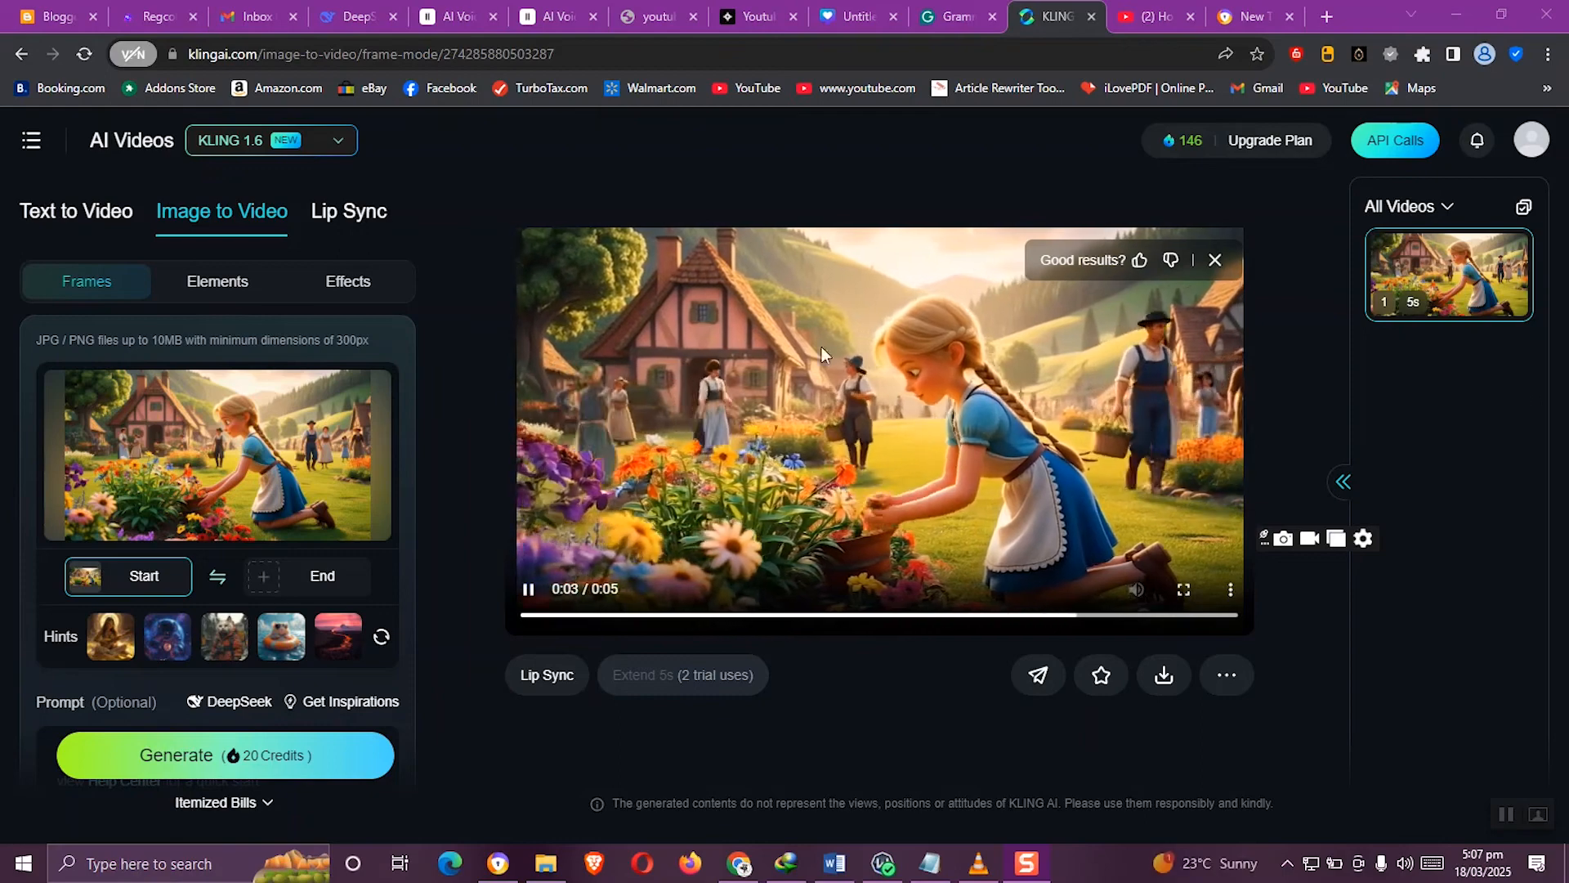
{"action": "left_click", "coordinate": [206, 449]}
{"action": "double_click", "coordinate": [572, 319]}
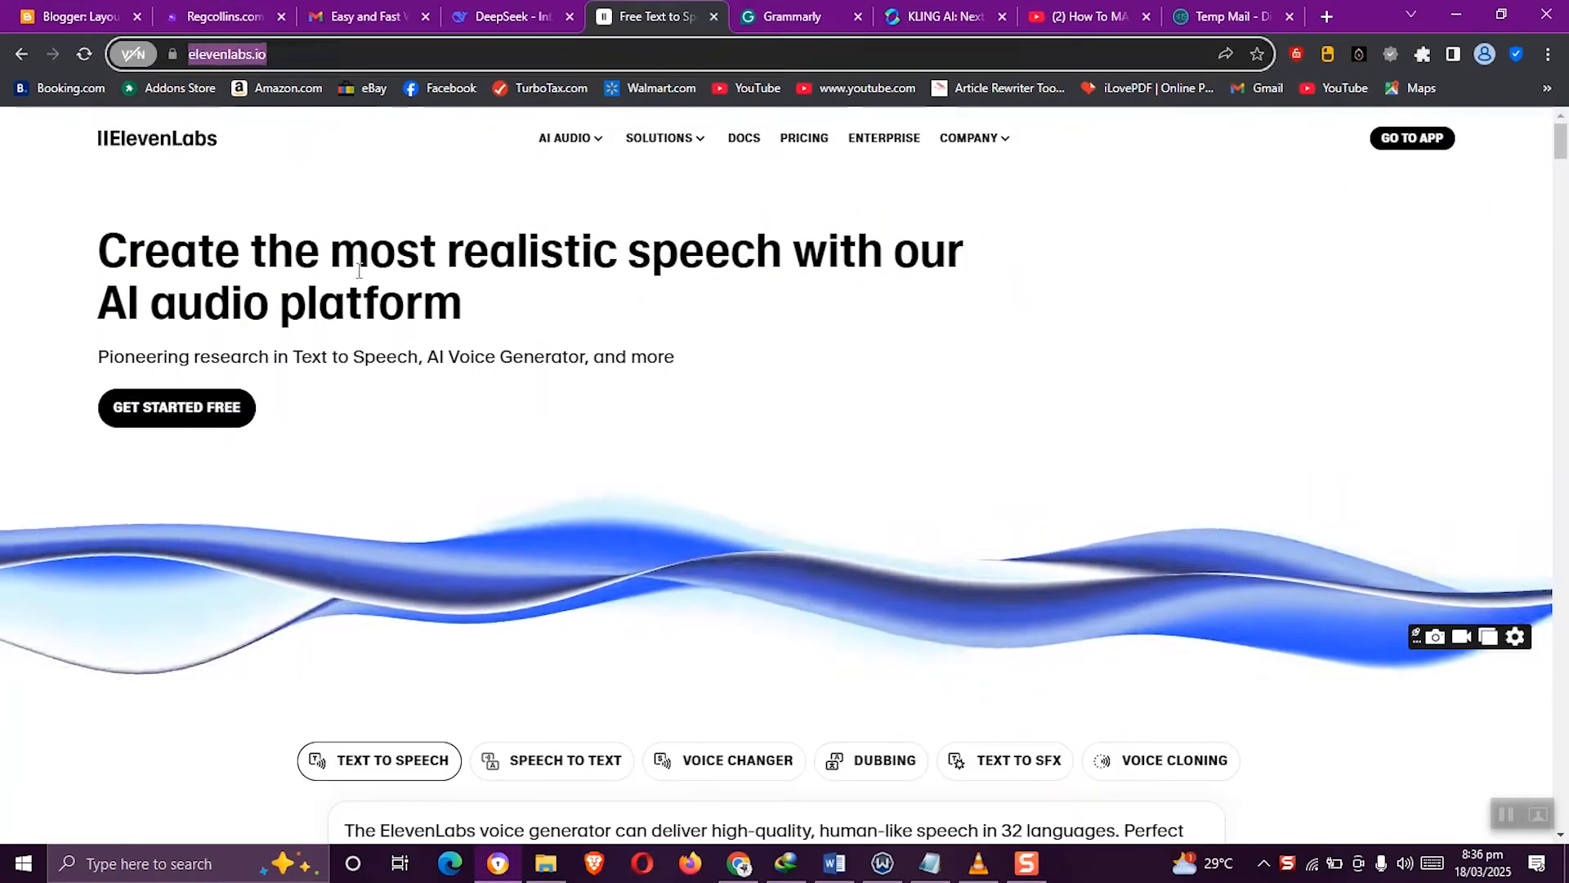
Open the ElevenLabs Text to Speech workspace and copy the full Lily and the Star Shepherd narration from the DeepSeek chat
{"action": "left_click", "coordinate": [515, 282]}
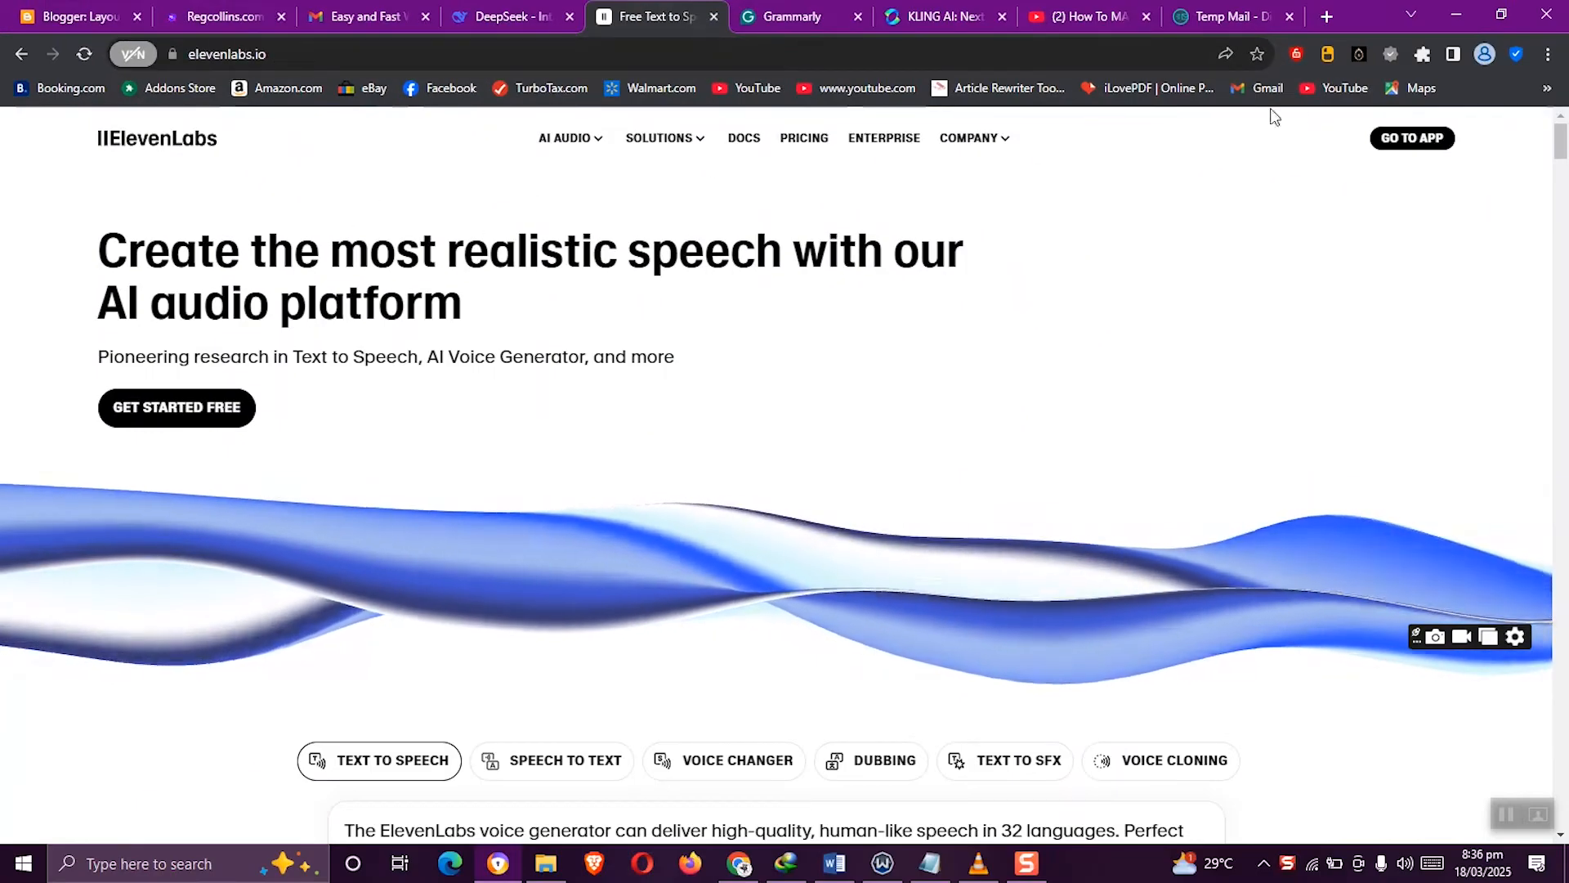
{"action": "left_click", "coordinate": [1394, 140]}
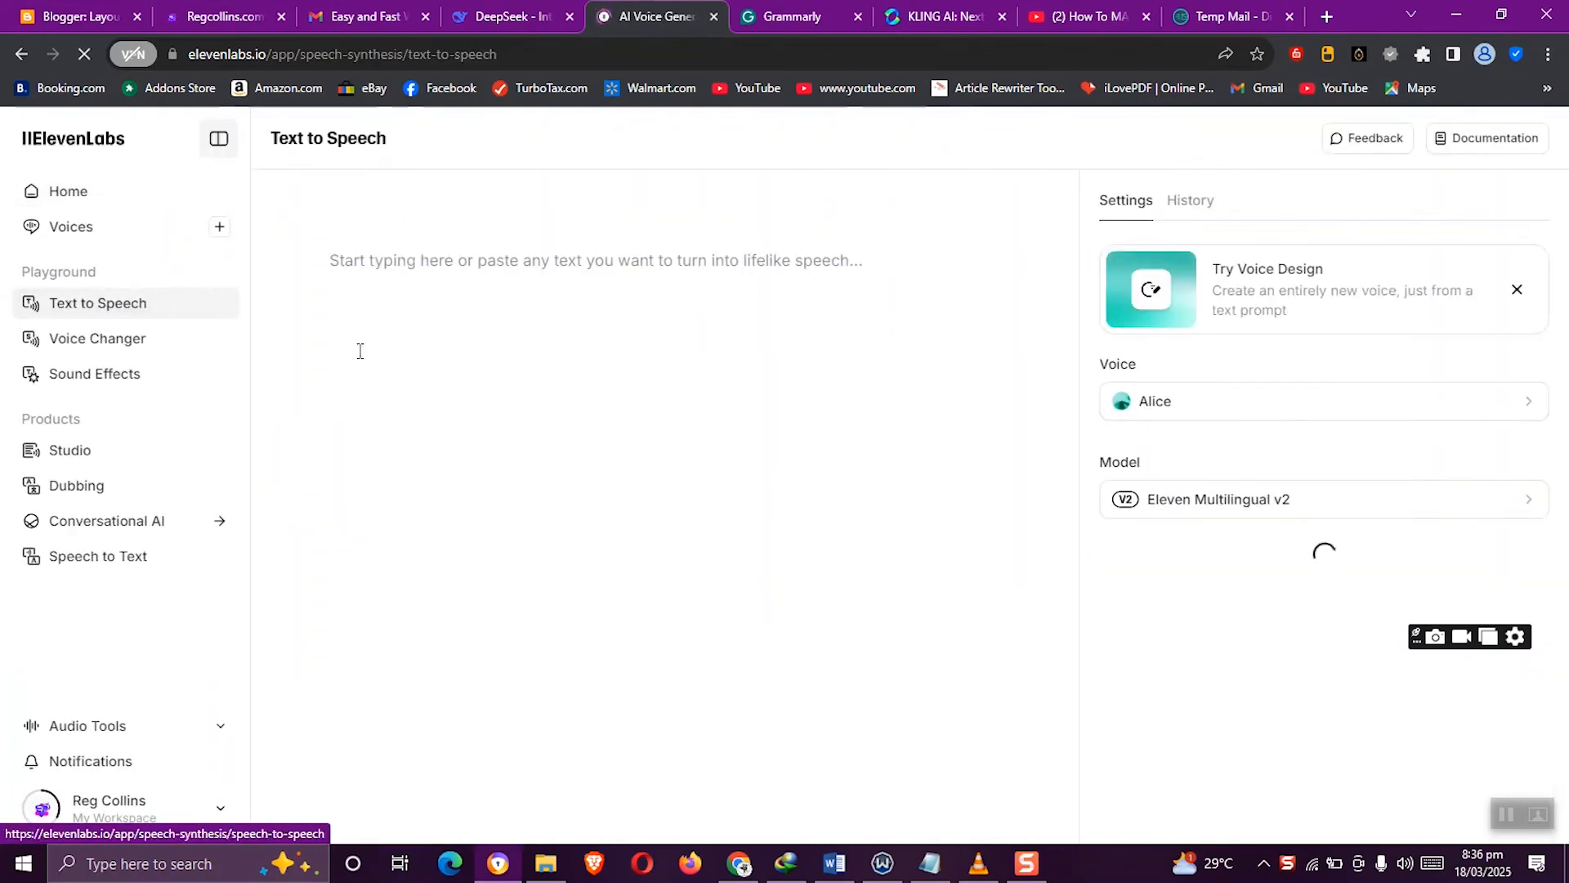
{"action": "left_click", "coordinate": [511, 16]}
{"action": "scroll", "coordinate": [1023, 527], "scroll_direction": "down", "scroll_amount": 1}
{"action": "scroll", "coordinate": [1023, 527], "scroll_direction": "up", "scroll_amount": 1}
{"action": "scroll", "coordinate": [1014, 475], "scroll_direction": "up", "scroll_amount": 1}
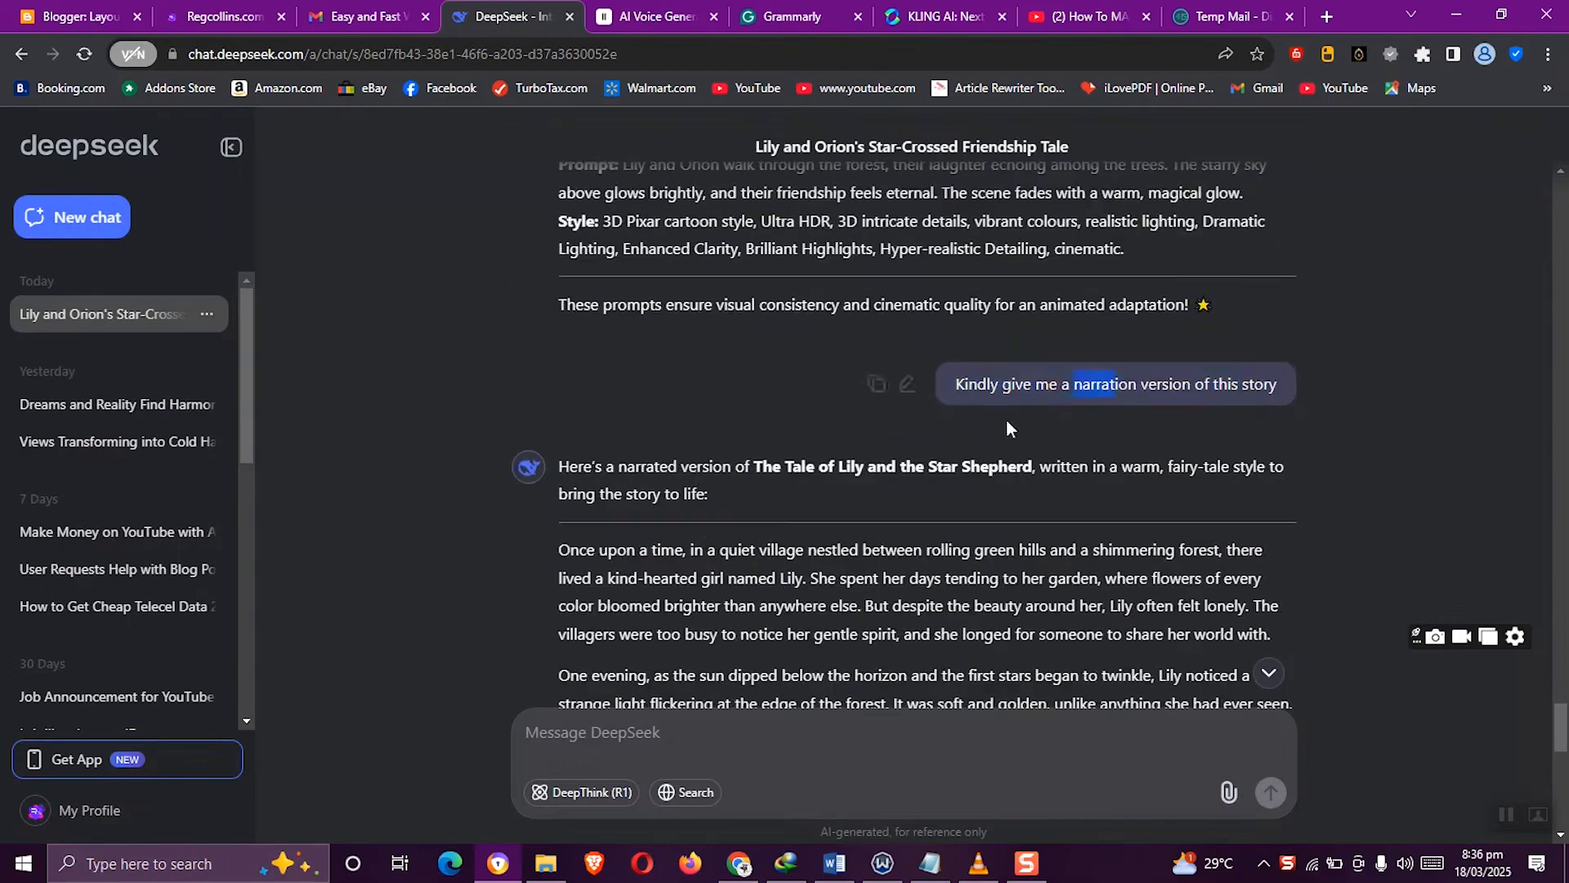
{"action": "scroll", "coordinate": [1196, 400], "scroll_direction": "down", "scroll_amount": 15}
{"action": "left_click_drag", "start_coordinate": [617, 519], "coordinate": [677, 308]}
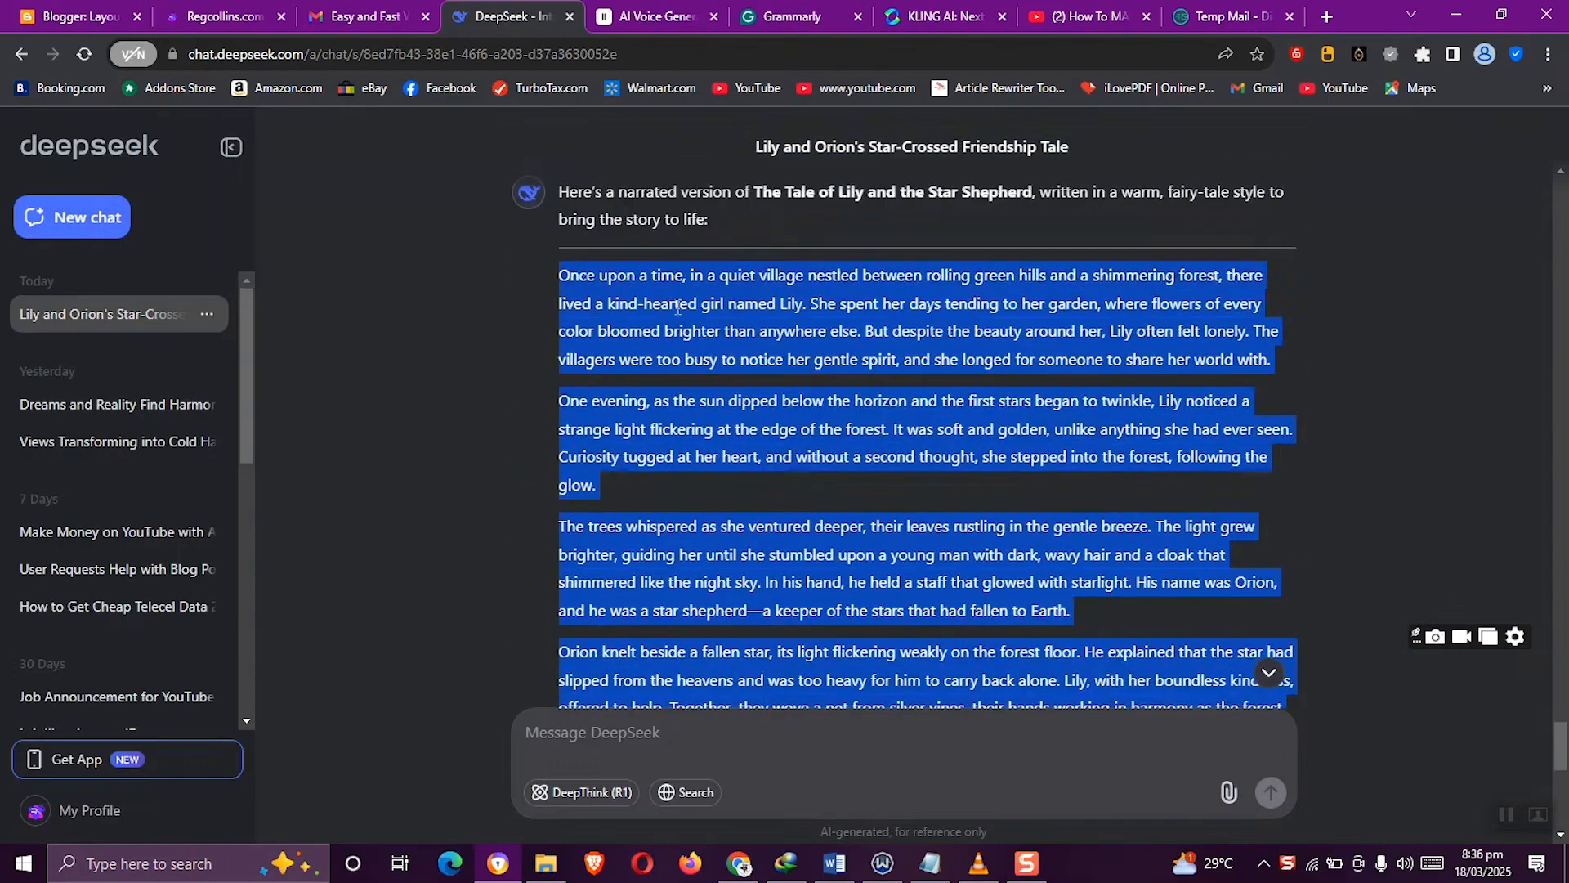
{"action": "scroll", "coordinate": [720, 351], "scroll_direction": "down", "scroll_amount": 10}
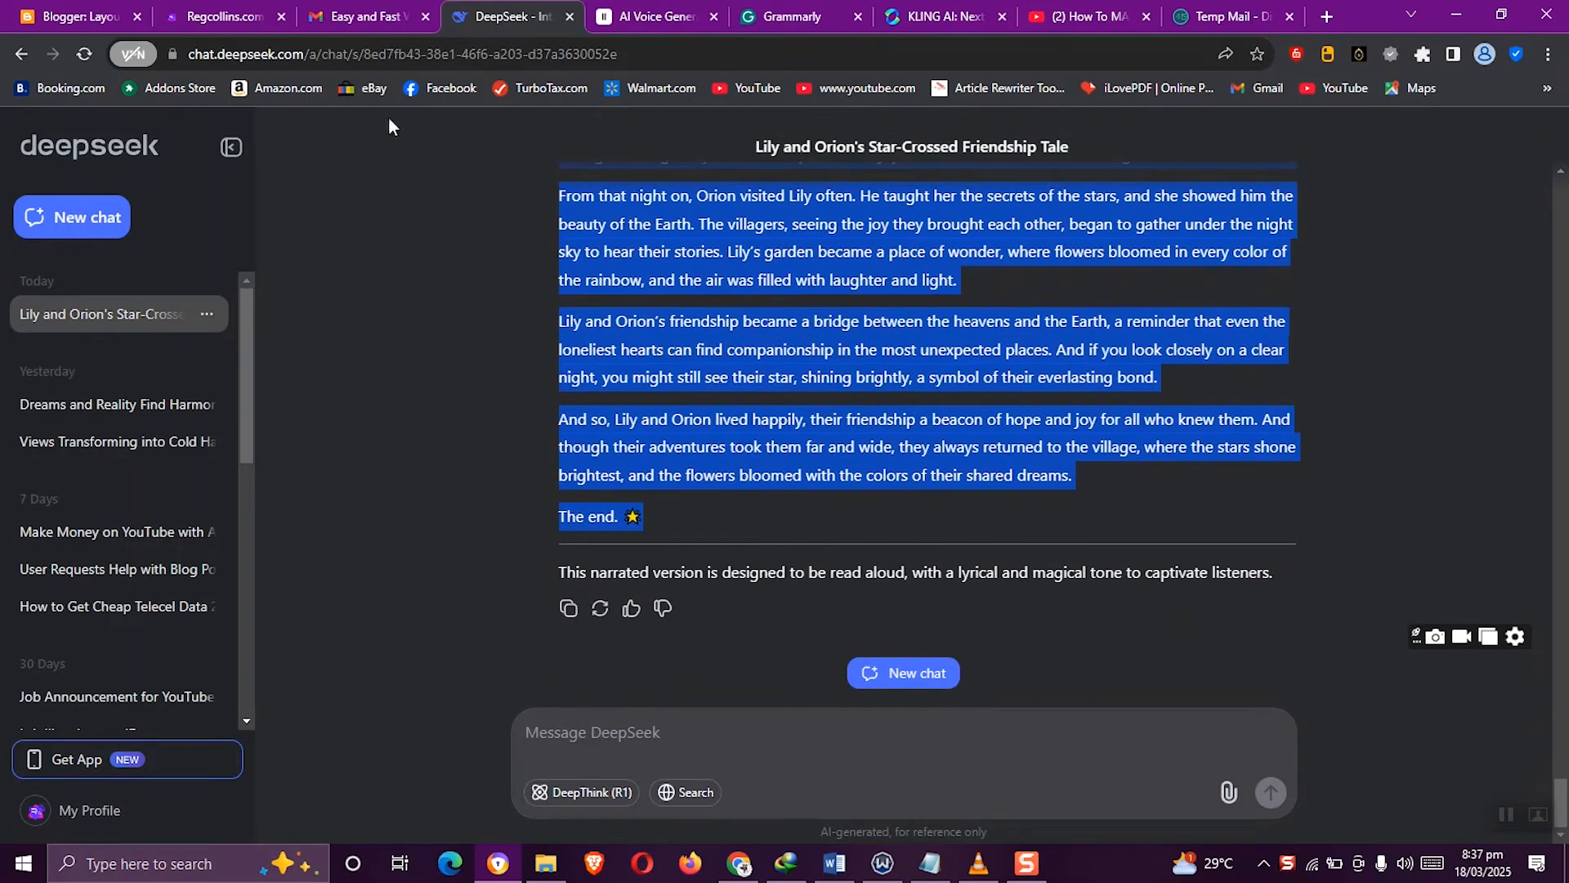
Paste the copied narration into the ElevenLabs Text to Speech editor and check the text
{"action": "left_click", "coordinate": [646, 15]}
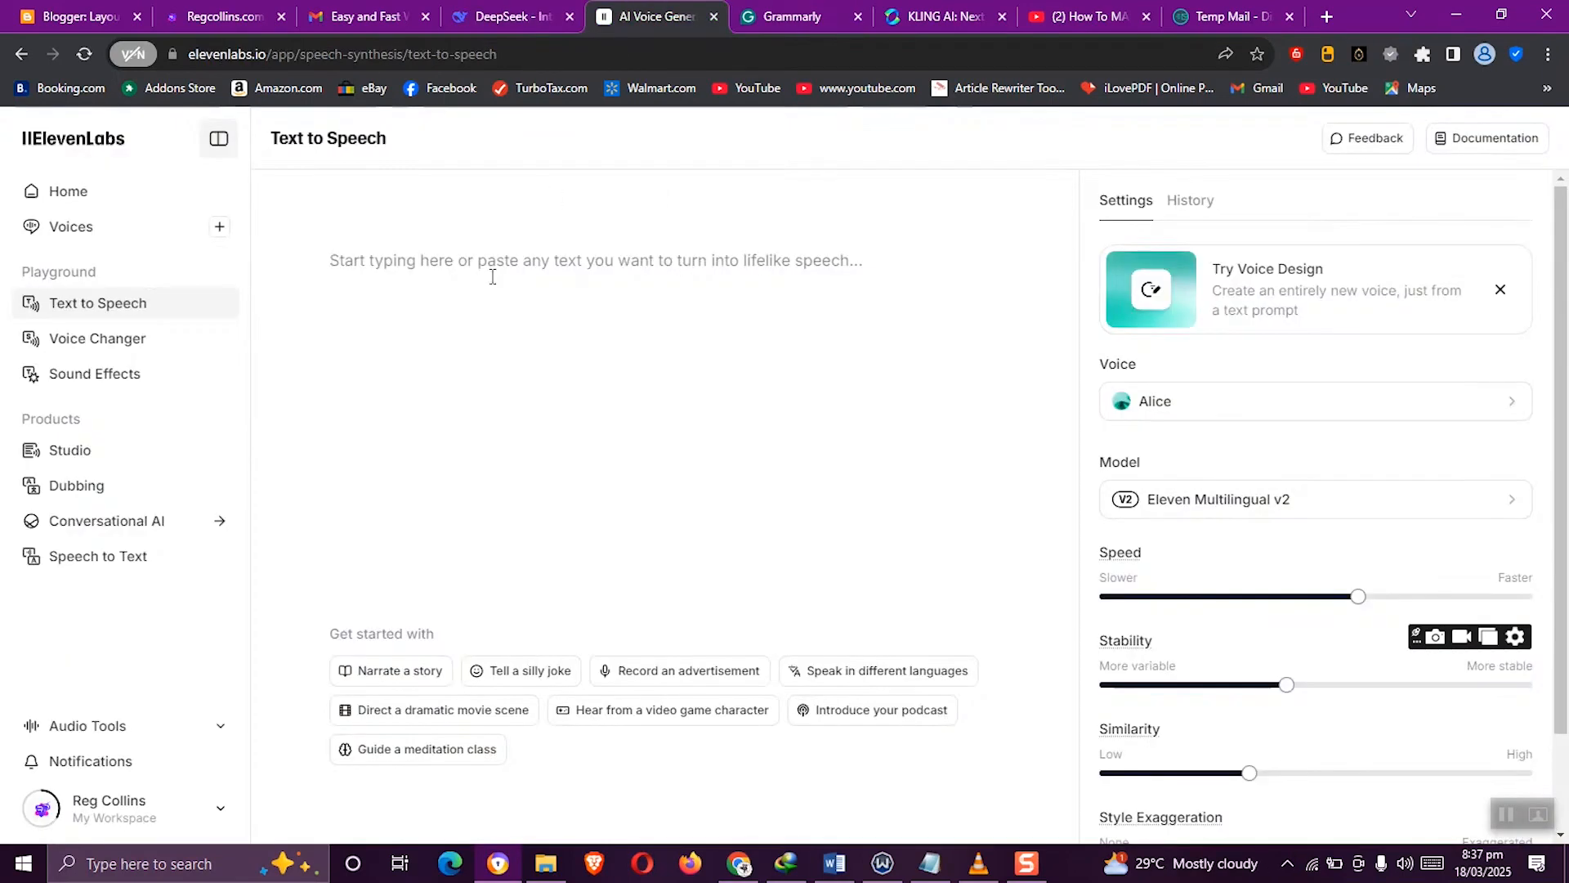
{"action": "right_click", "coordinate": [486, 271]}
{"action": "left_click", "coordinate": [546, 408]}
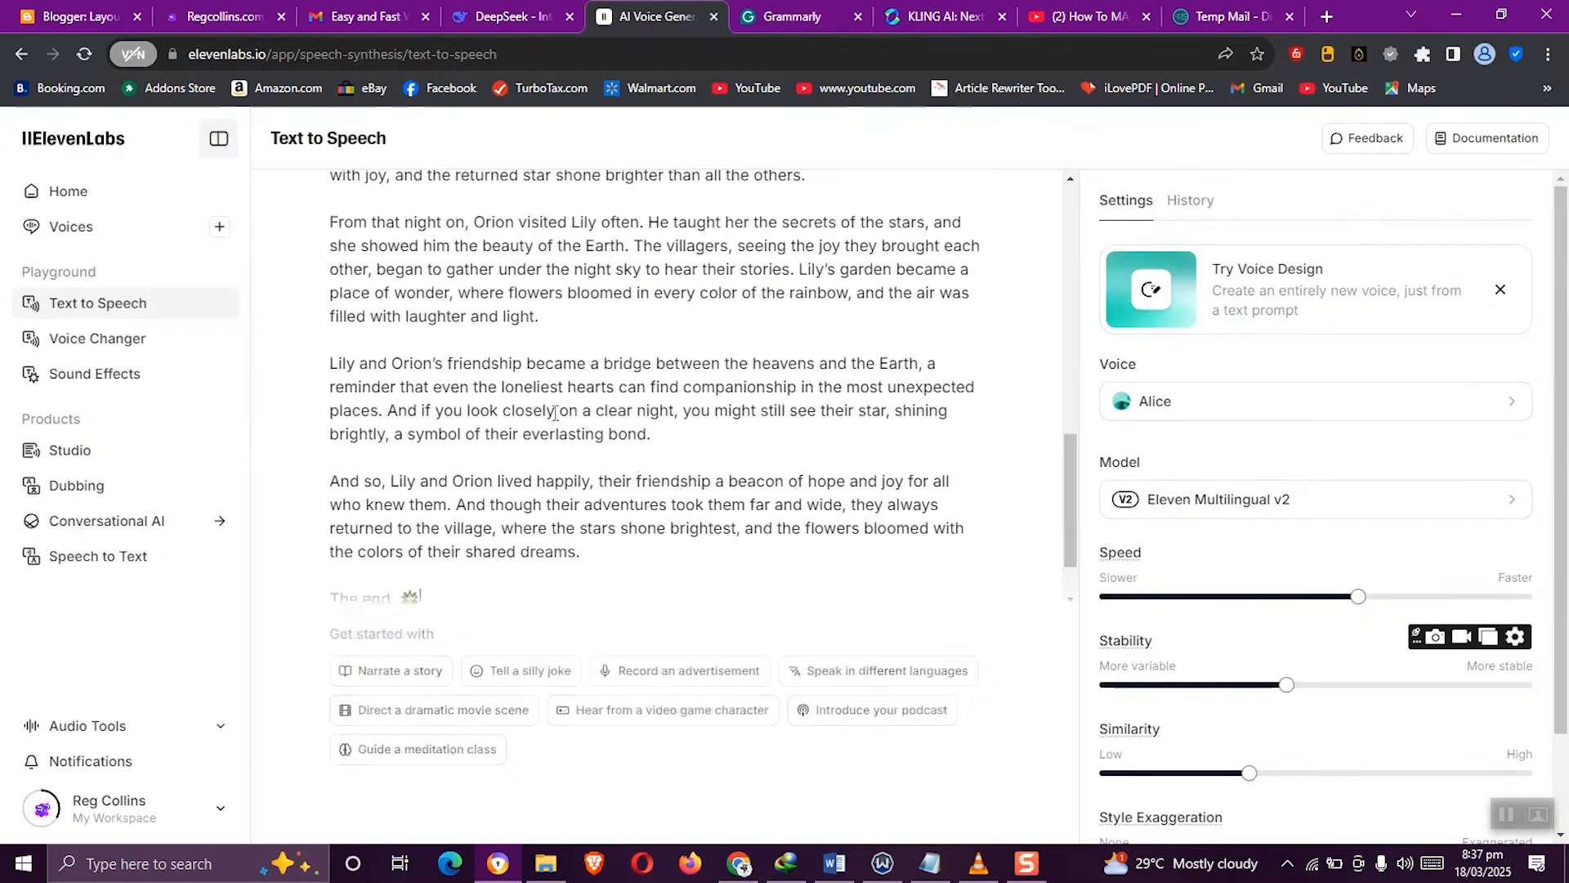
{"action": "scroll", "coordinate": [654, 449], "scroll_direction": "up", "scroll_amount": 5}
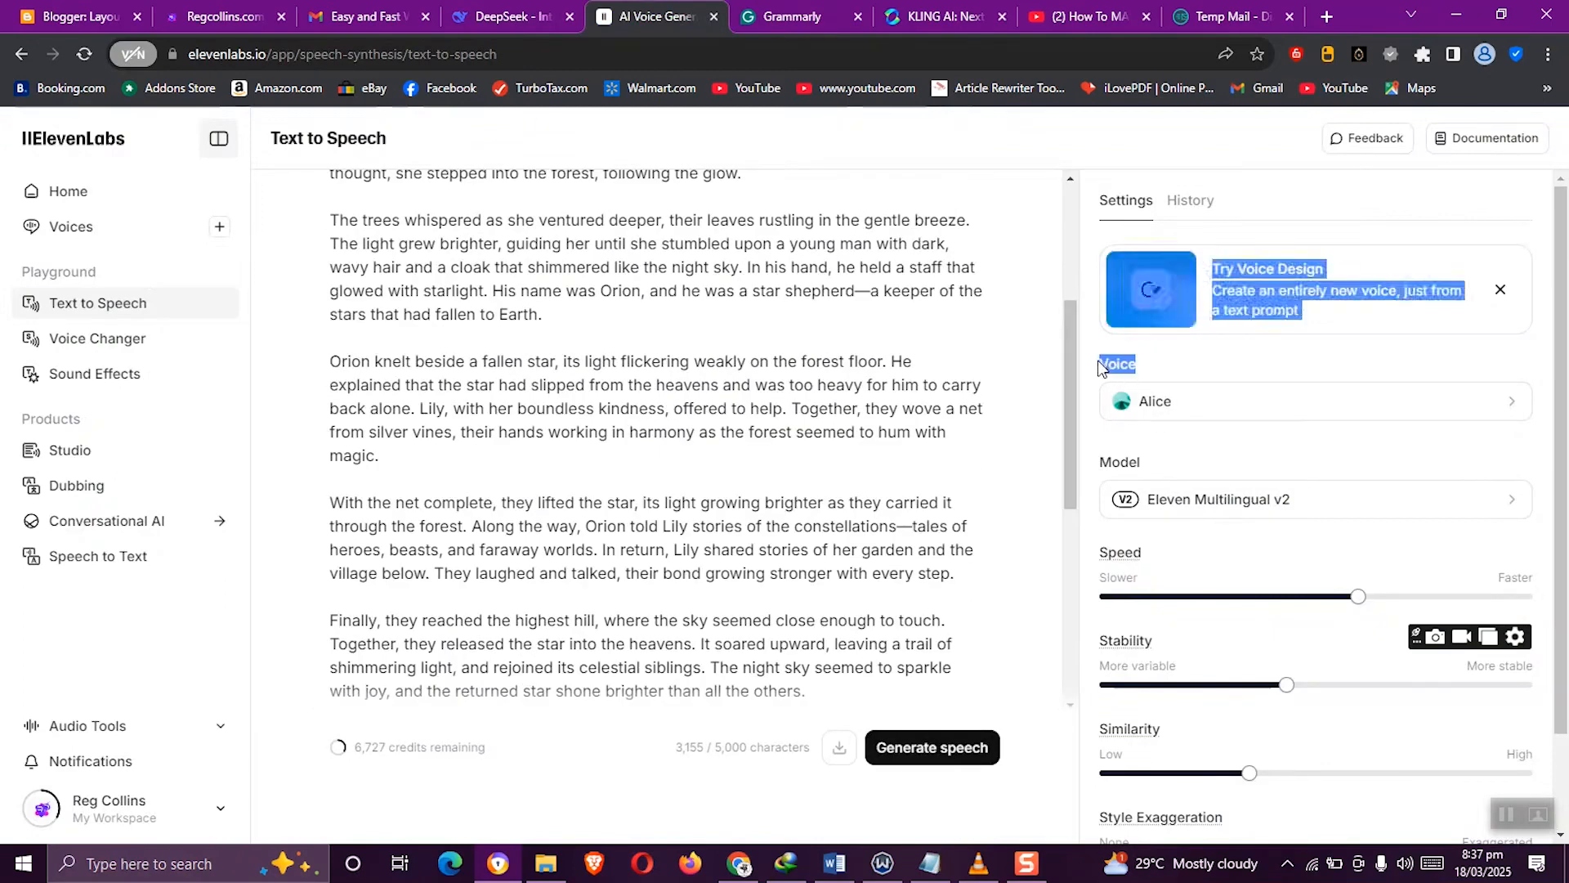
Choose Alice as the narration voice and review the model, speed, stability, similarity and style settings
{"action": "left_click", "coordinate": [1168, 412]}
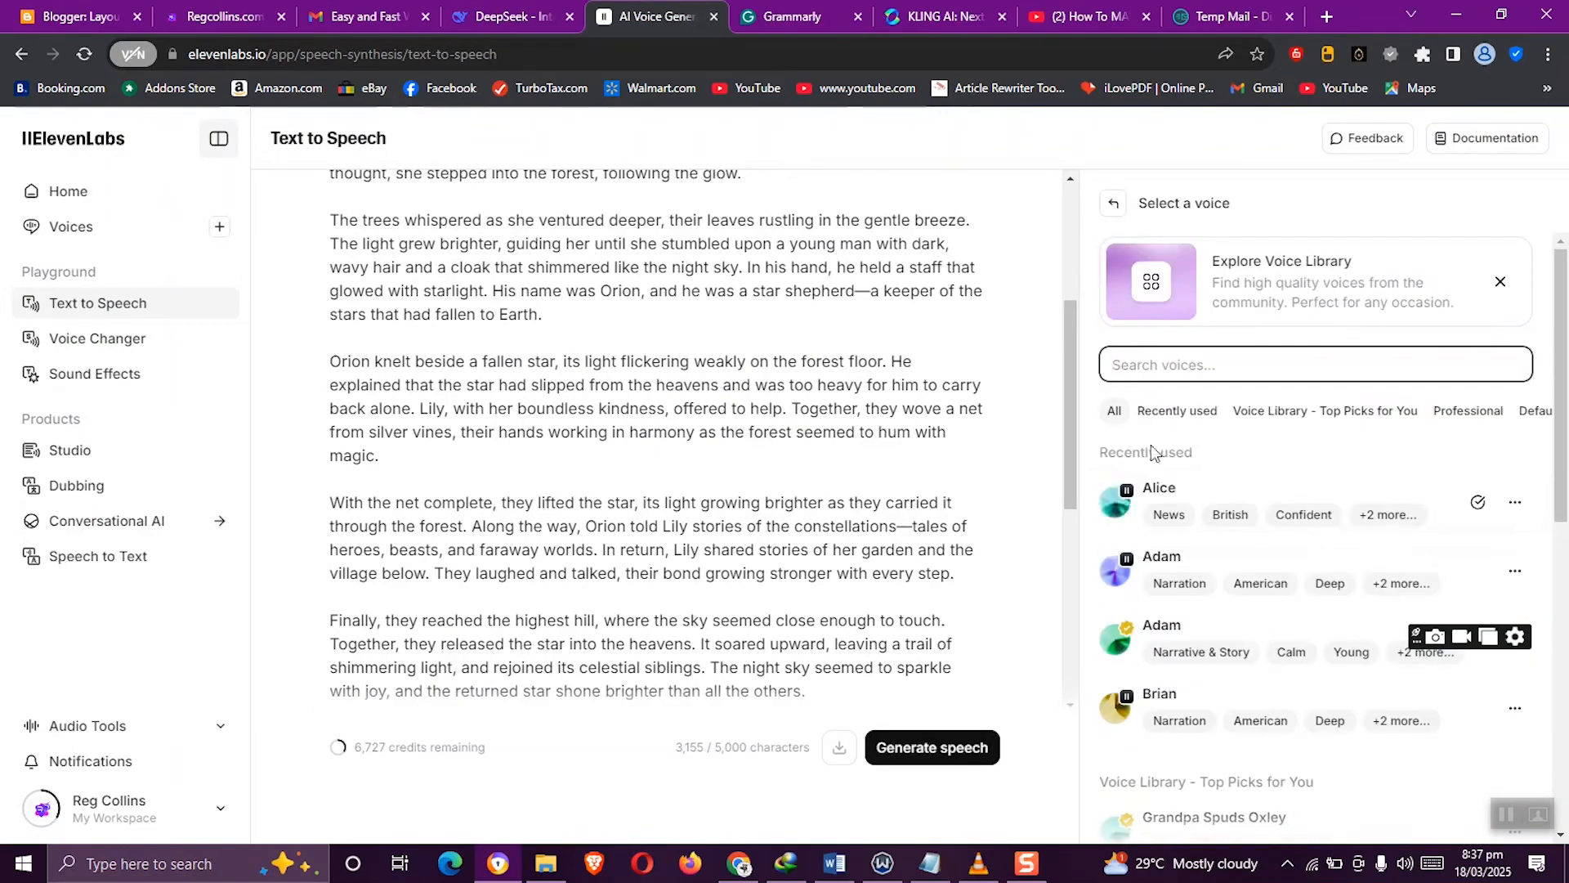
{"action": "left_click", "coordinate": [1164, 495]}
{"action": "scroll", "coordinate": [1257, 479], "scroll_direction": "down", "scroll_amount": 2}
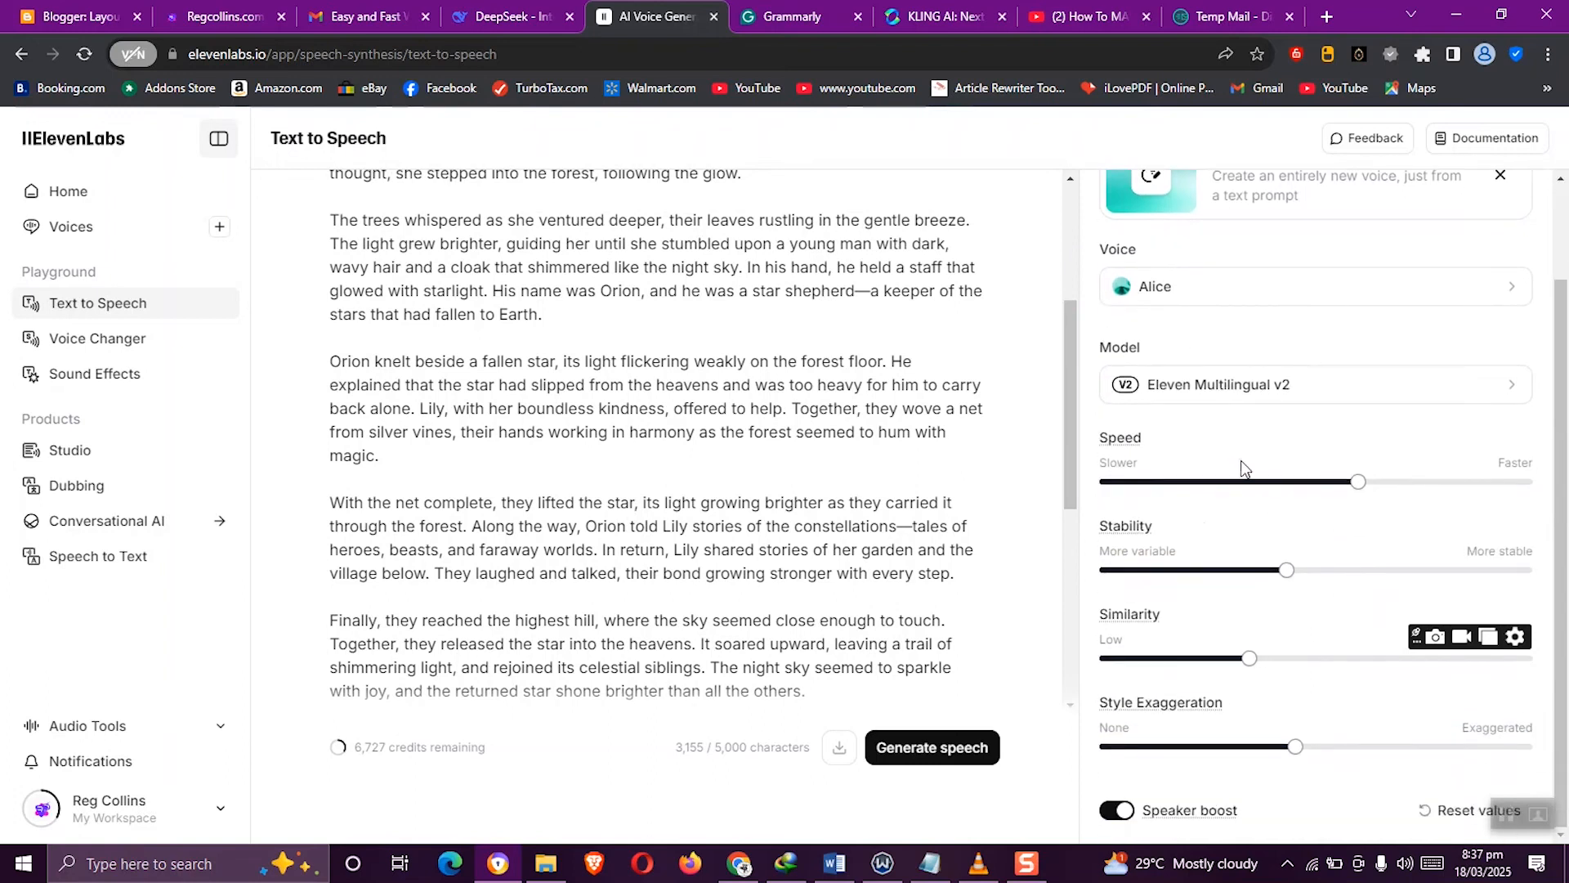
{"action": "scroll", "coordinate": [1307, 544], "scroll_direction": "up", "scroll_amount": 2}
{"action": "scroll", "coordinate": [1177, 452], "scroll_direction": "down", "scroll_amount": 2}
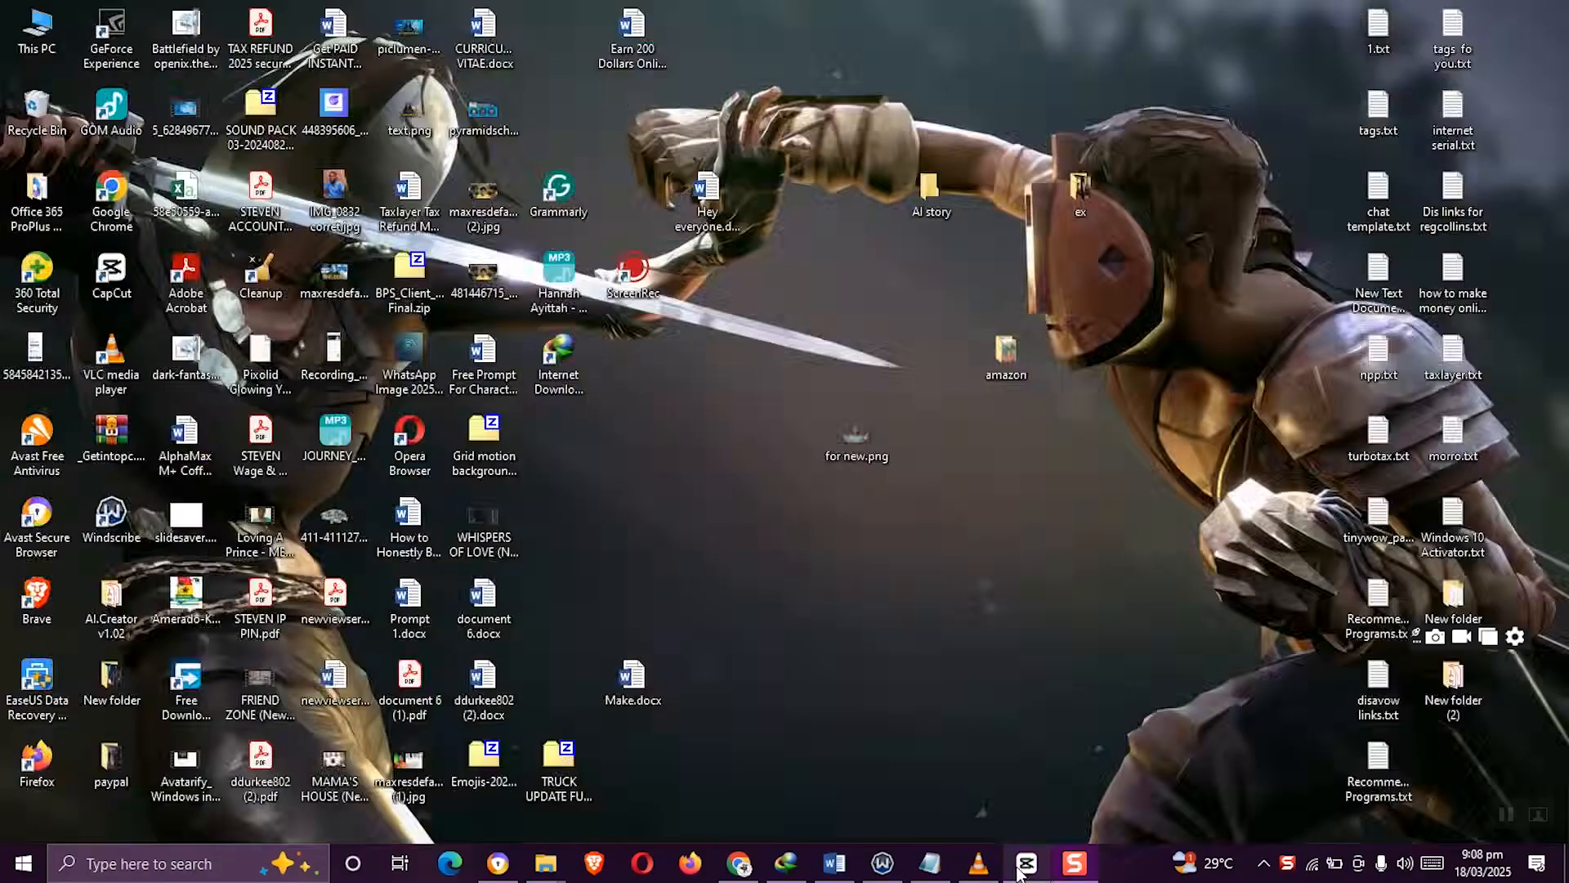
Create a new CapCut project and import all the video clips and the narration MP3 from the AI story folder
{"action": "left_click", "coordinate": [1023, 871]}
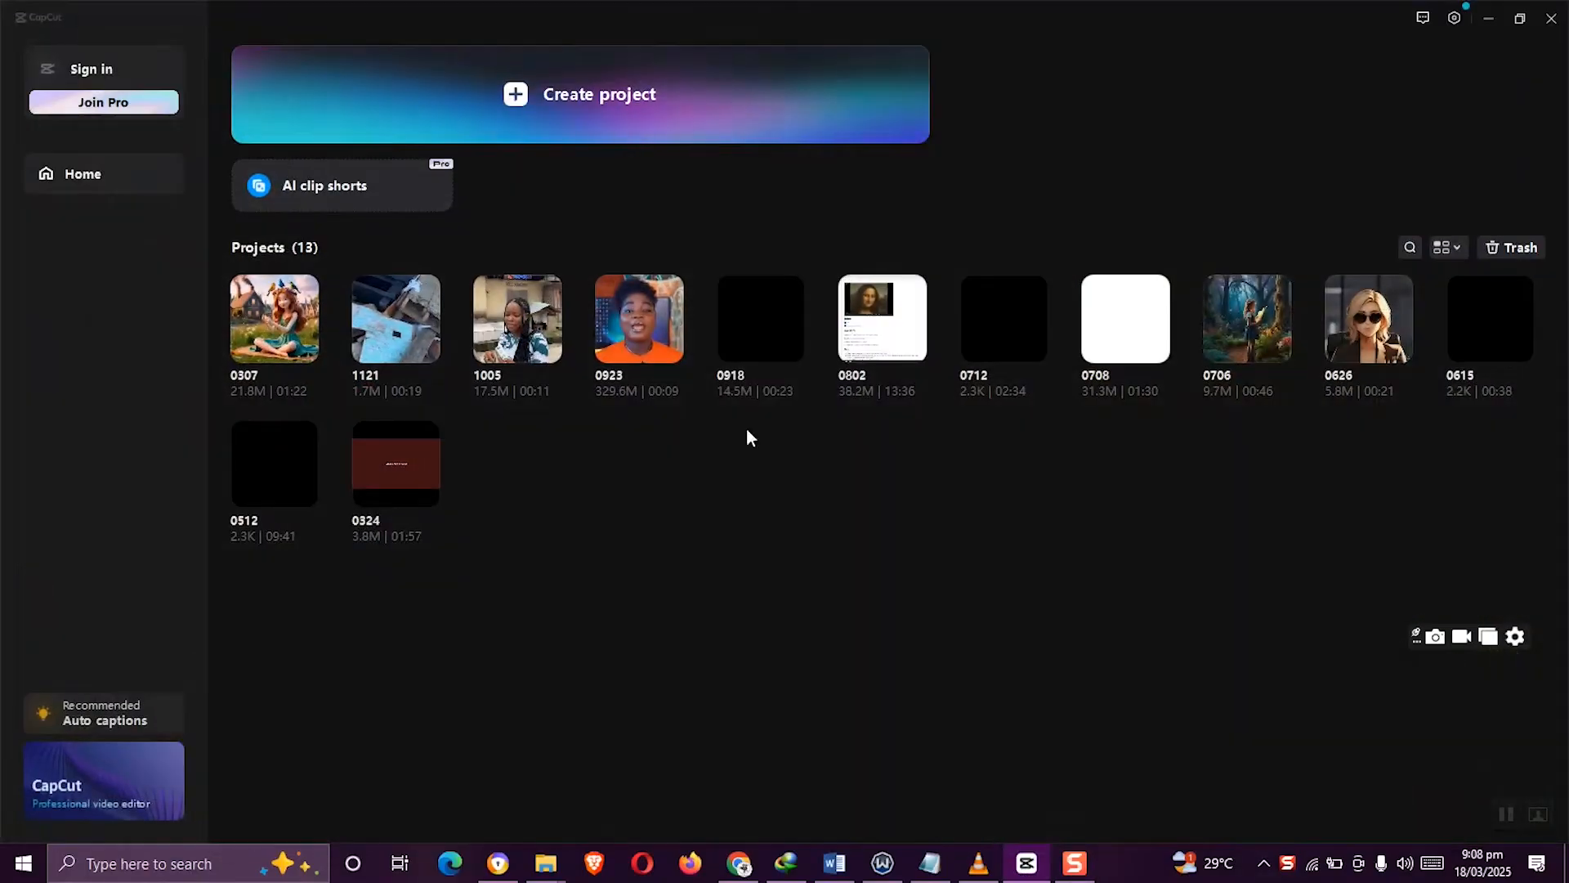
{"action": "left_click", "coordinate": [572, 98]}
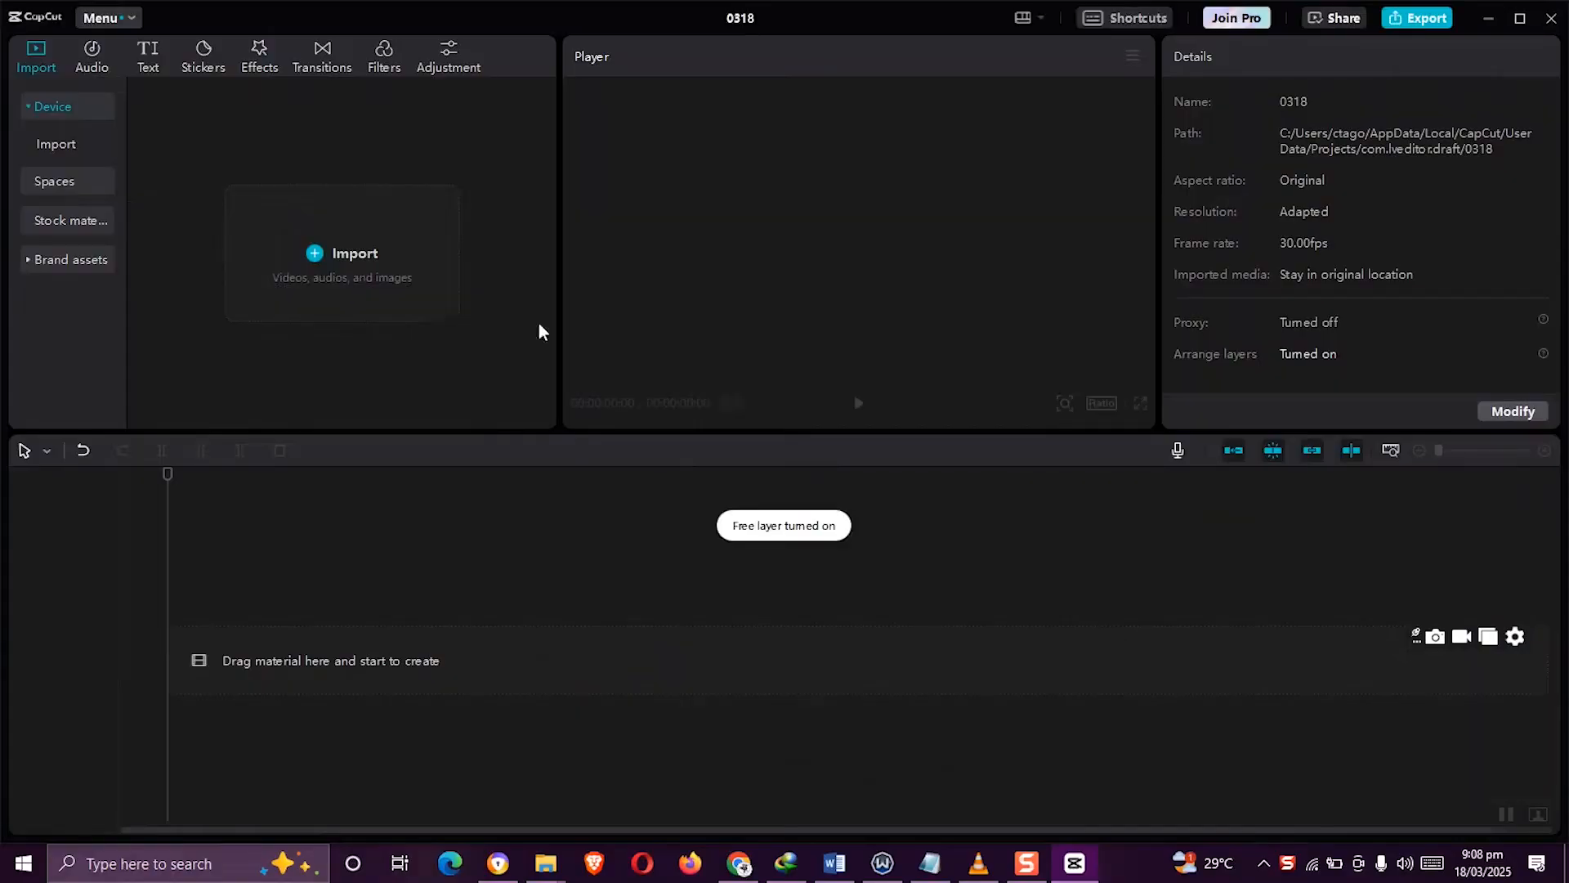
{"action": "left_click", "coordinate": [333, 260]}
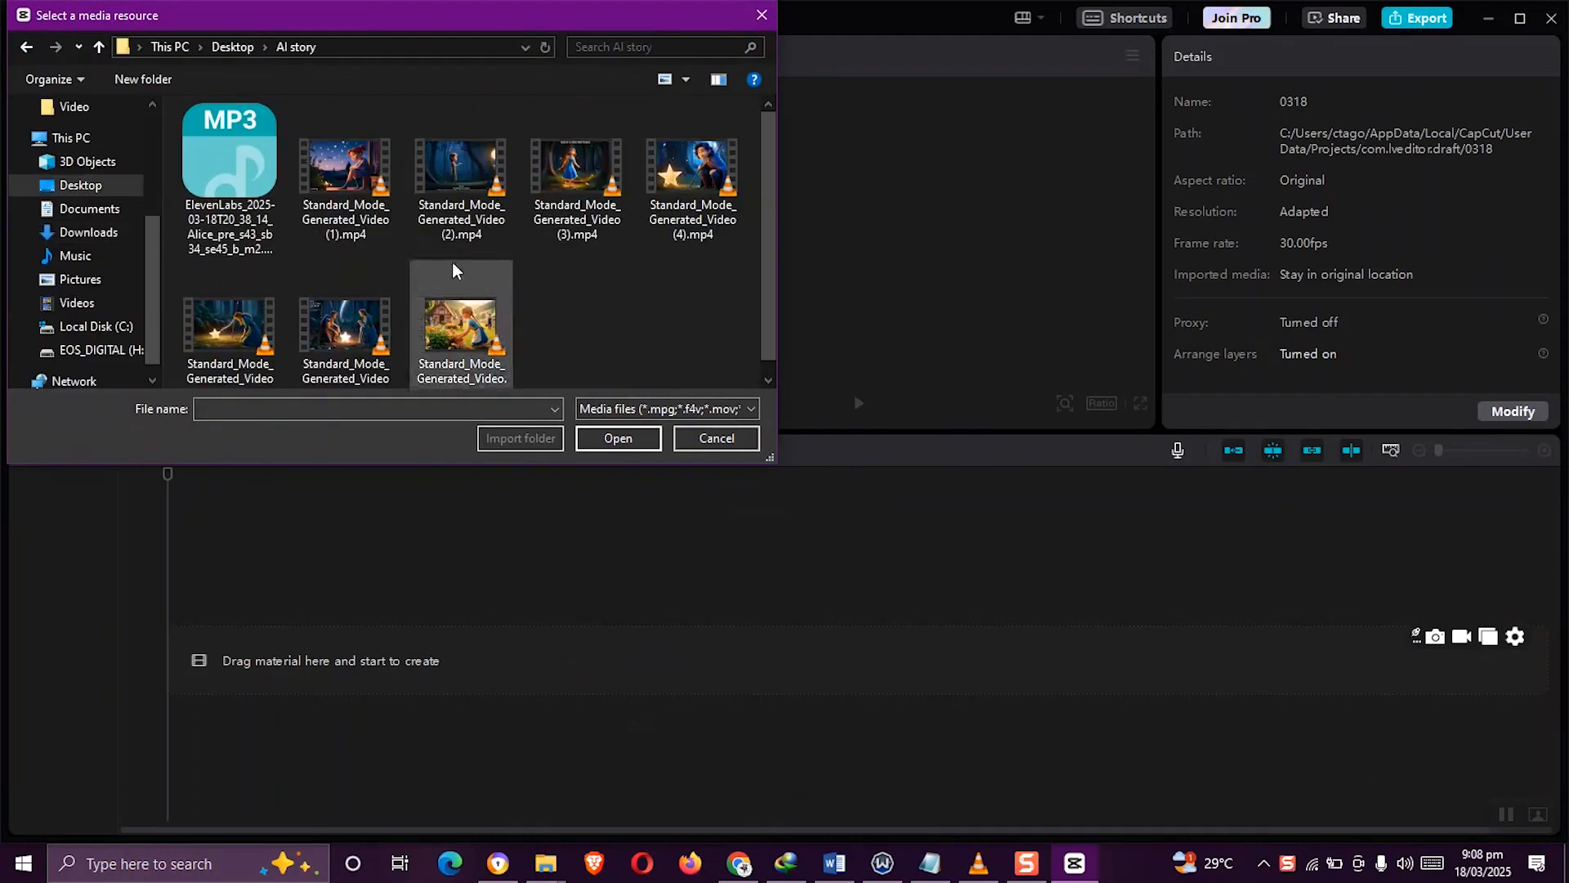
{"action": "key", "text": "ctrl+a"}
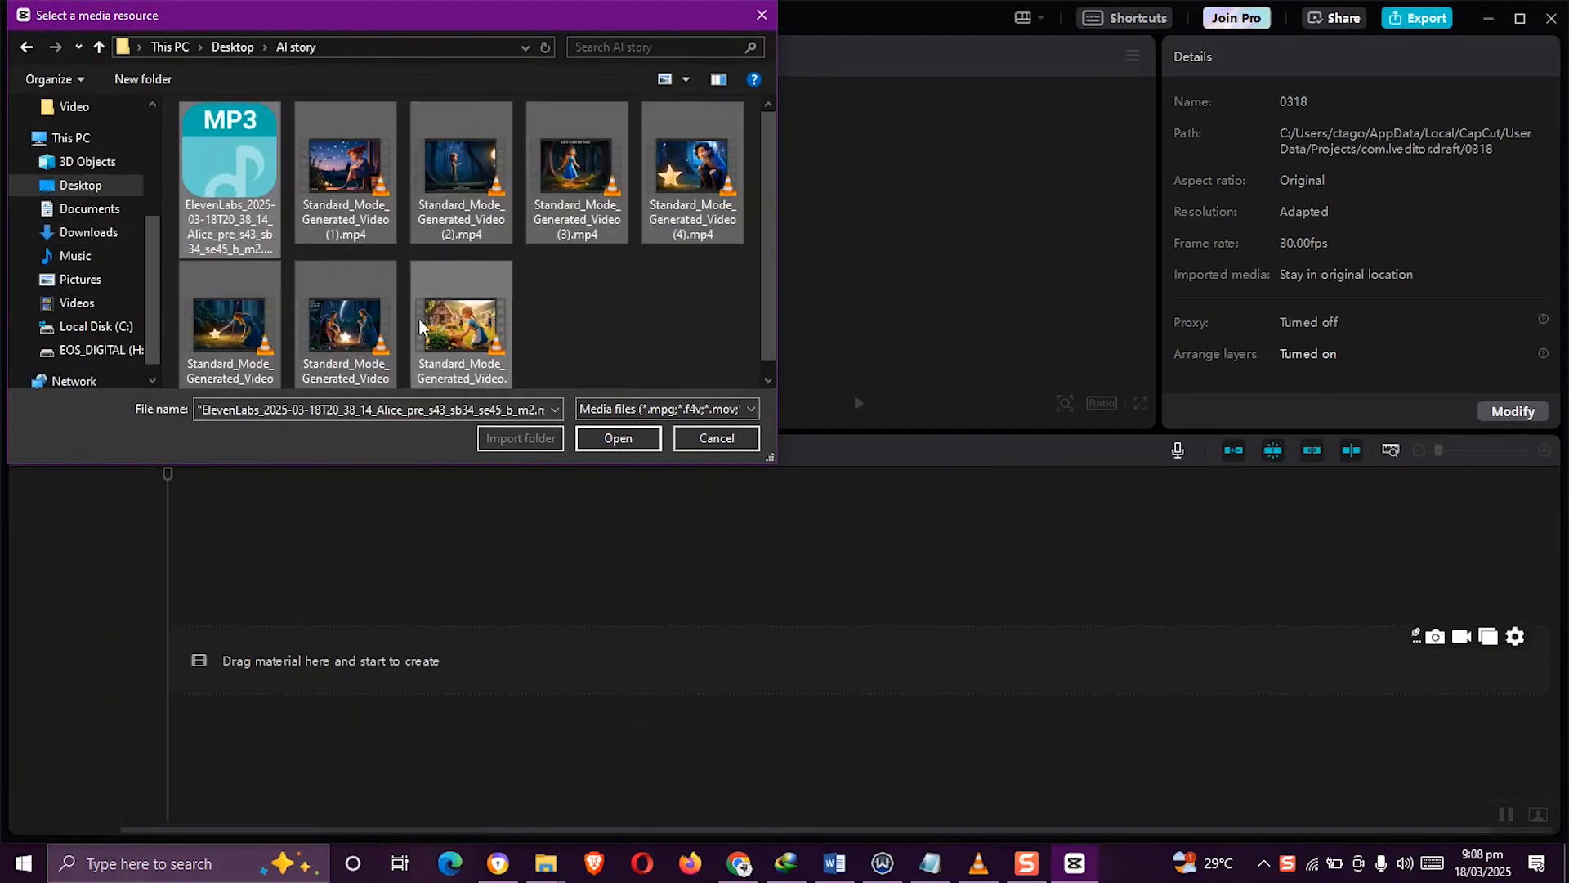
{"action": "left_click", "coordinate": [624, 448]}
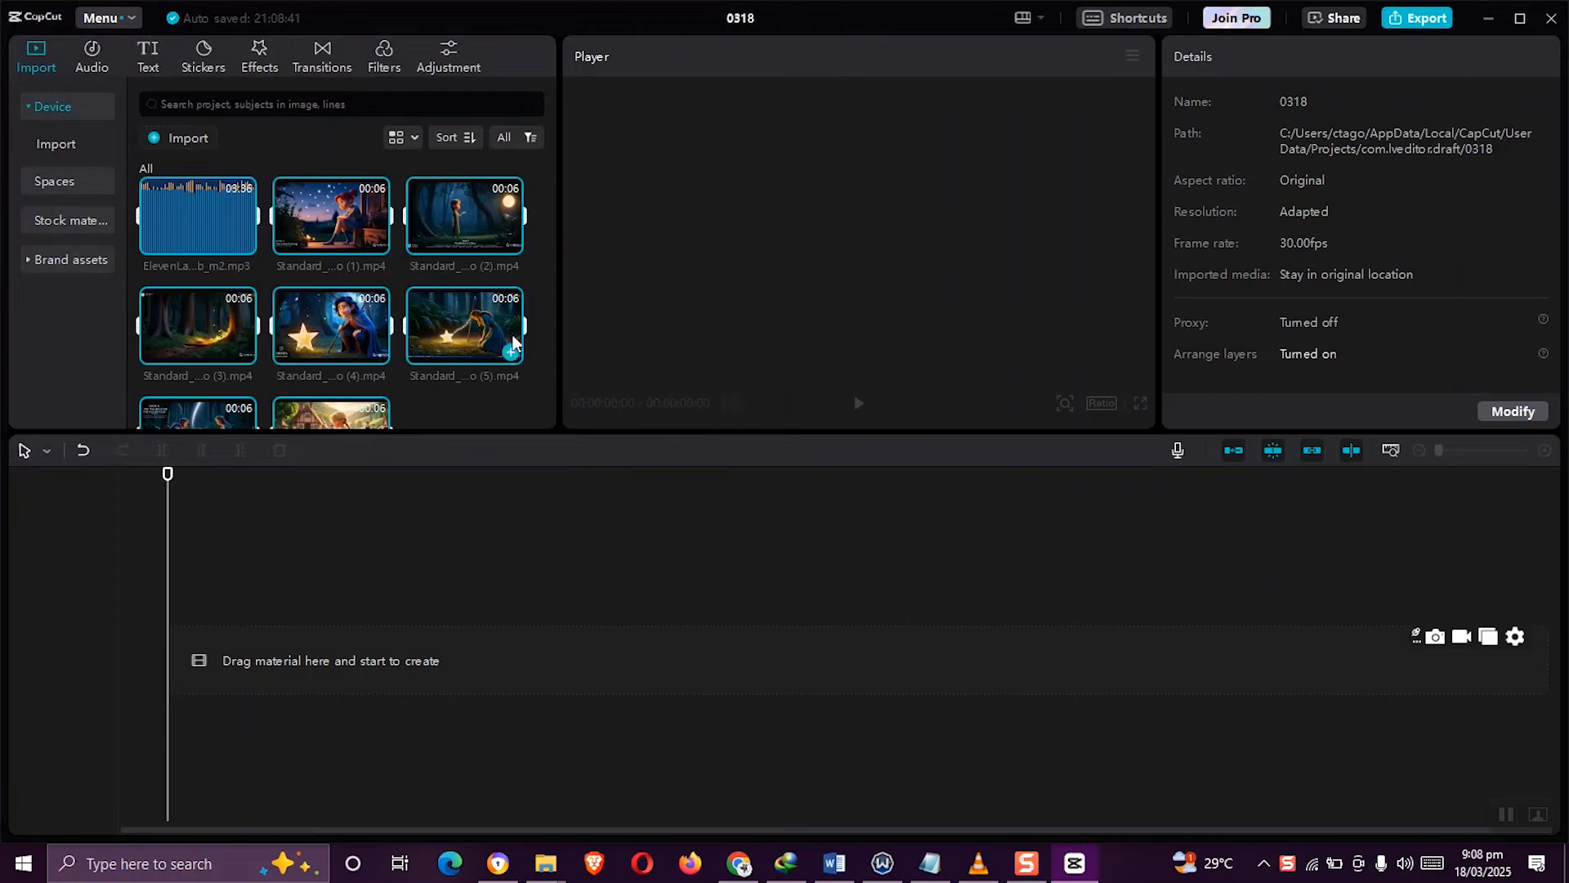
Place the ElevenLabs narration on the audio track and line up the Kling video clips in sequence on the main track
{"action": "left_click_drag", "start_coordinate": [187, 229], "coordinate": [186, 667]}
{"action": "left_click_drag", "start_coordinate": [331, 221], "coordinate": [180, 649]}
{"action": "left_click_drag", "start_coordinate": [331, 358], "coordinate": [175, 664]}
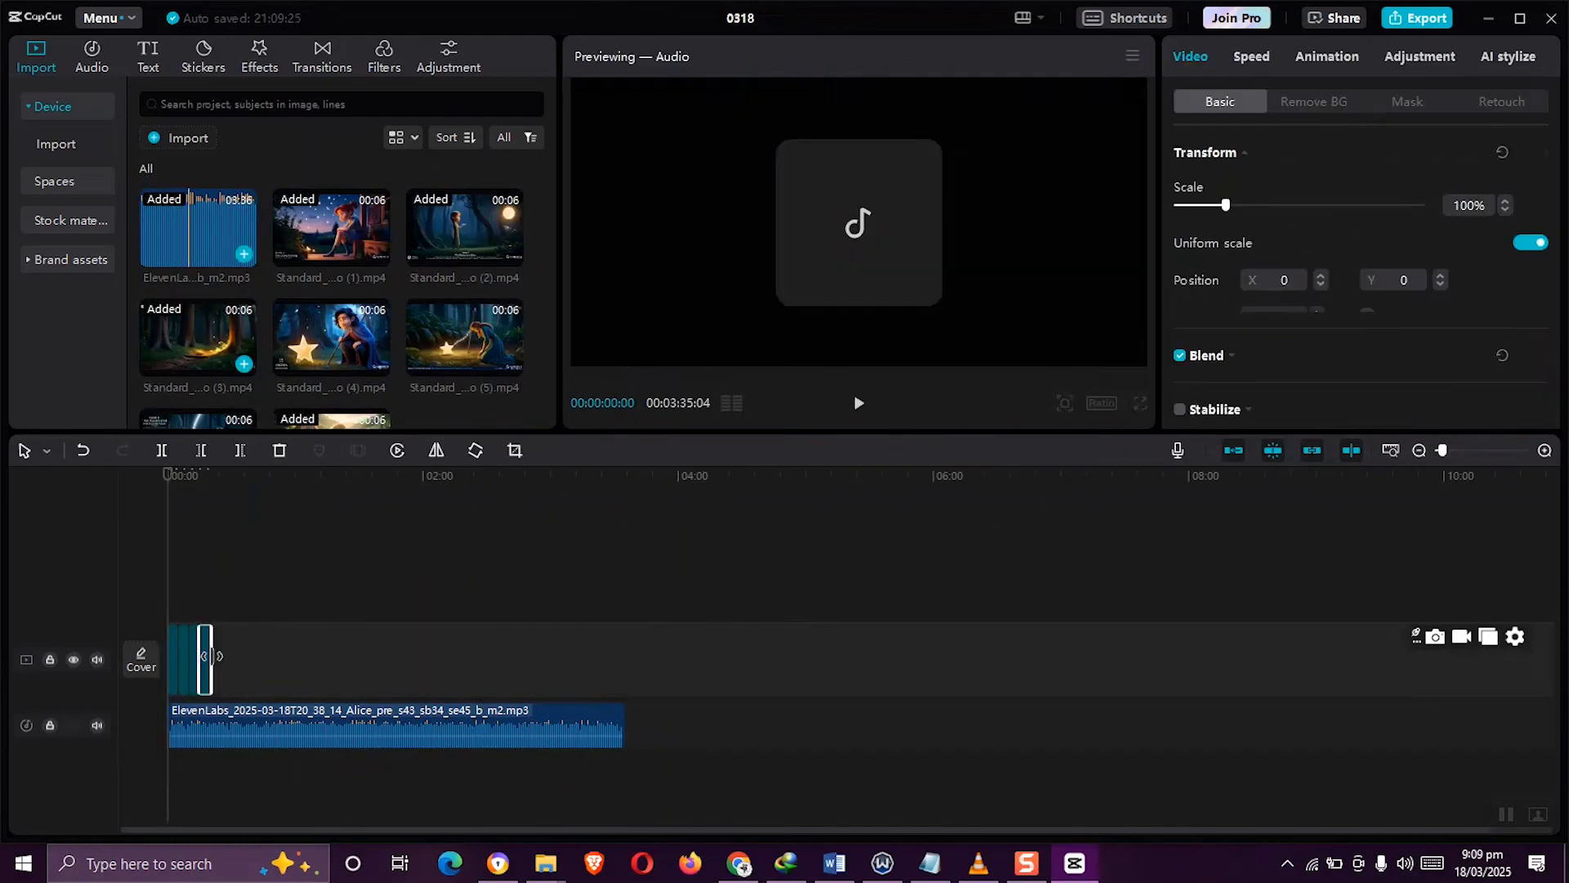
{"action": "left_click_drag", "start_coordinate": [193, 654], "coordinate": [282, 654]}
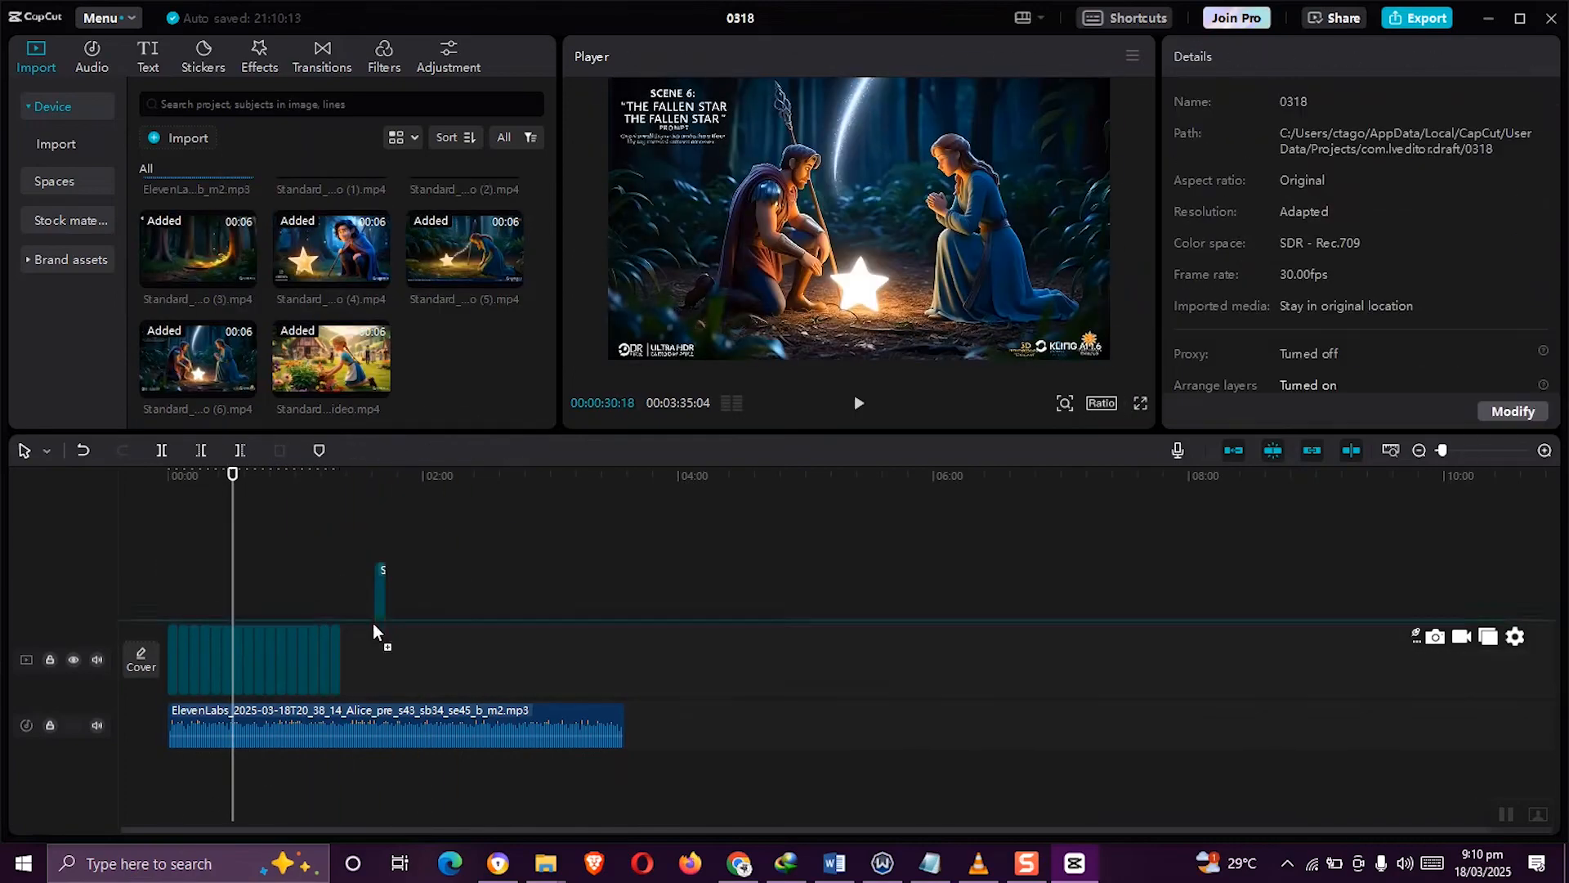
Repeat the video clips on the main track until they cover the narration's length, and play the sequence from the start
{"action": "left_click_drag", "start_coordinate": [374, 630], "coordinate": [367, 654]}
{"action": "left_click_drag", "start_coordinate": [198, 358], "coordinate": [422, 658]}
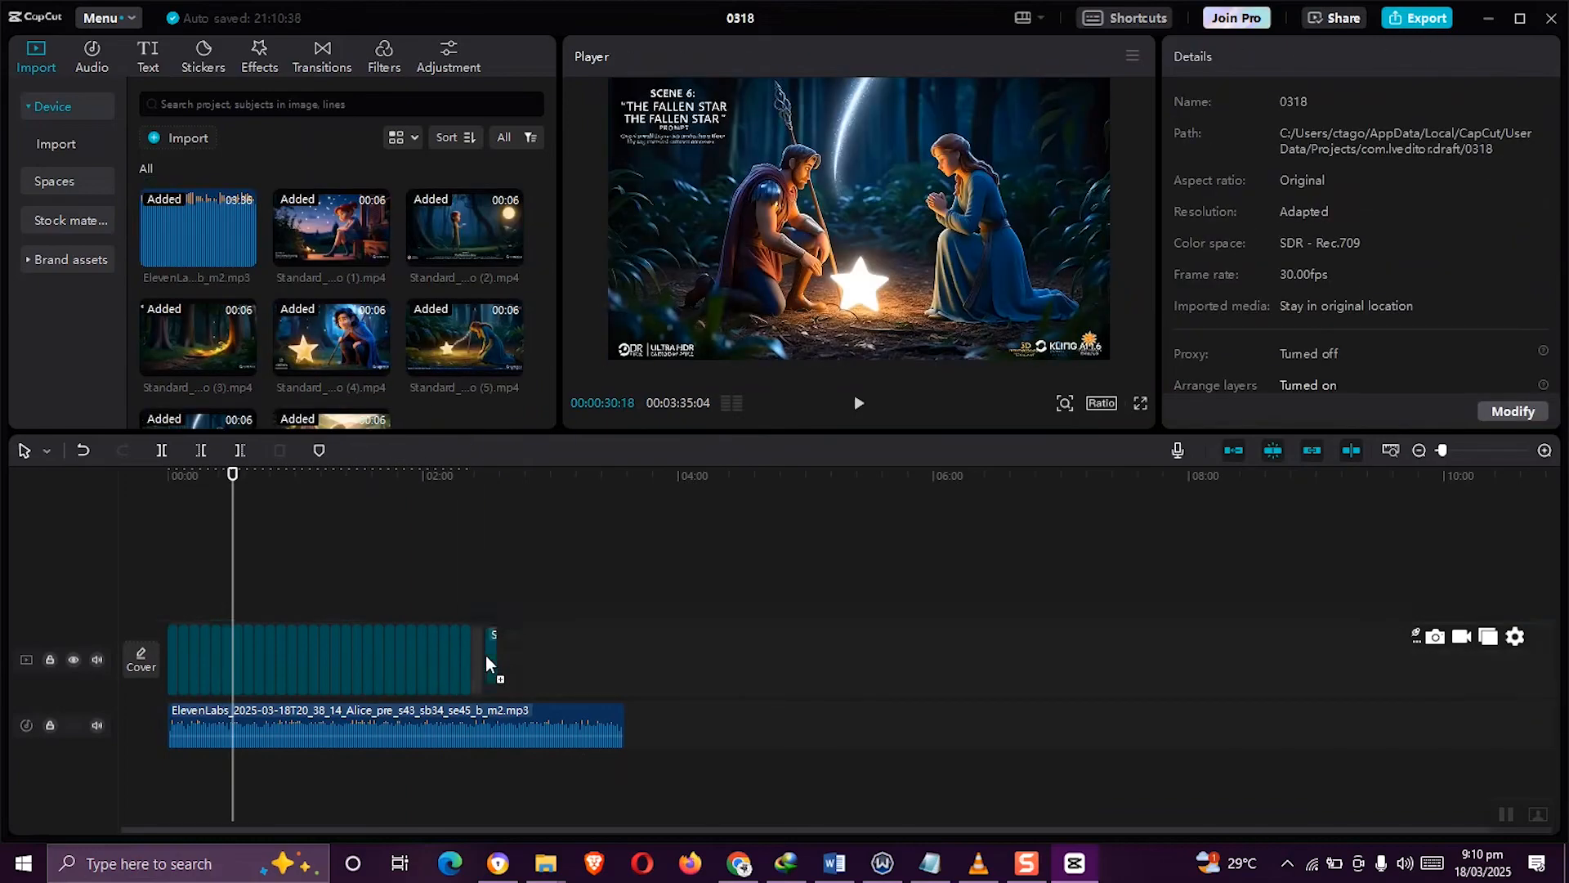
{"action": "left_click_drag", "start_coordinate": [198, 358], "coordinate": [517, 617]}
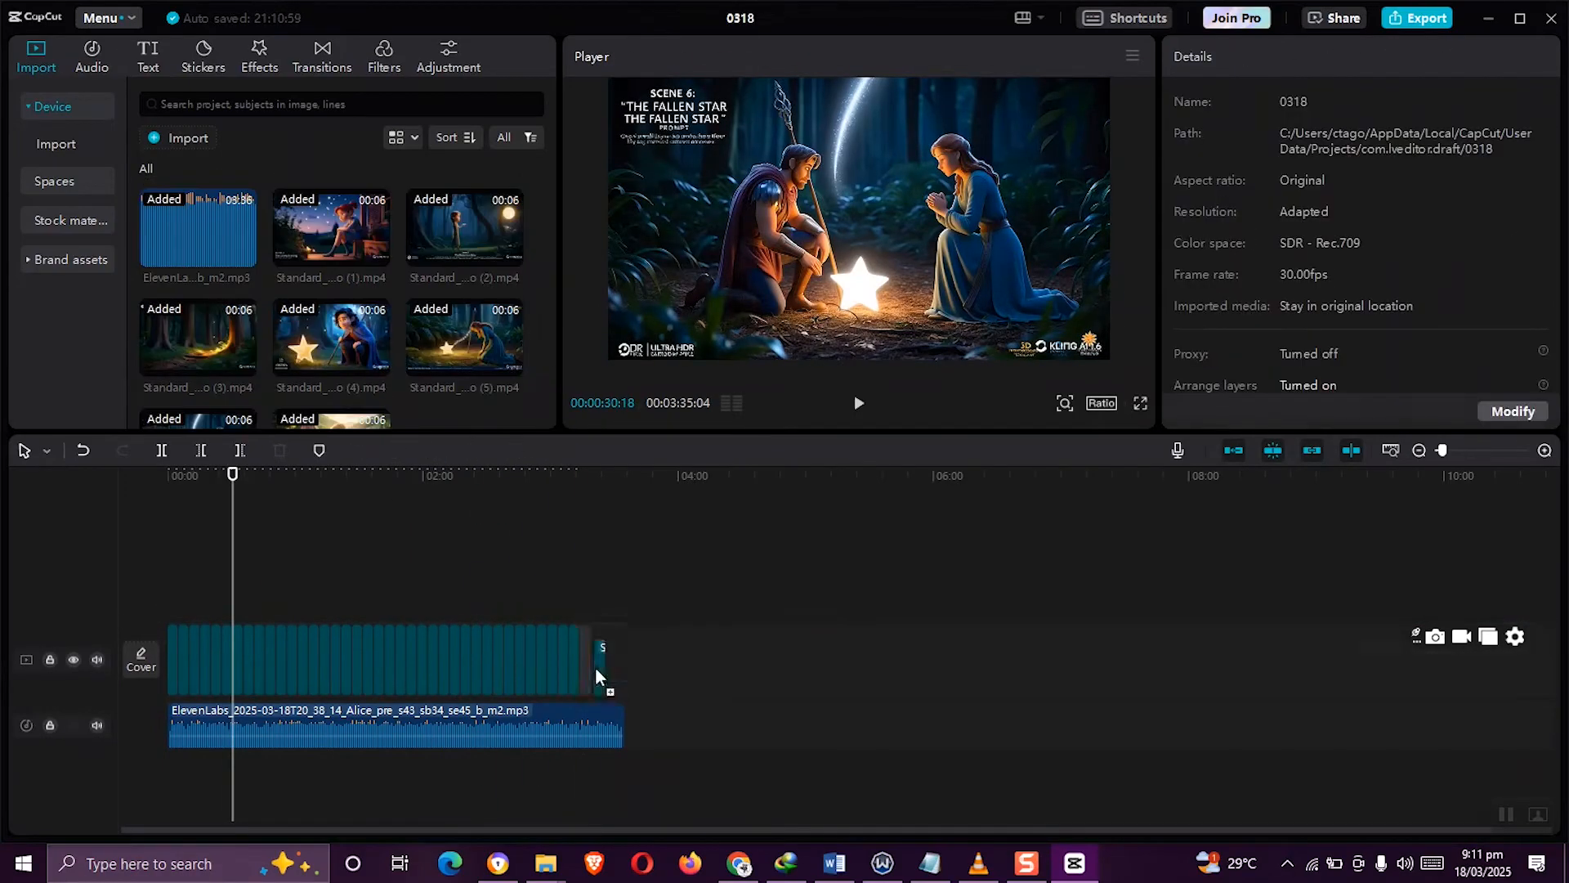
{"action": "left_click", "coordinate": [161, 489]}
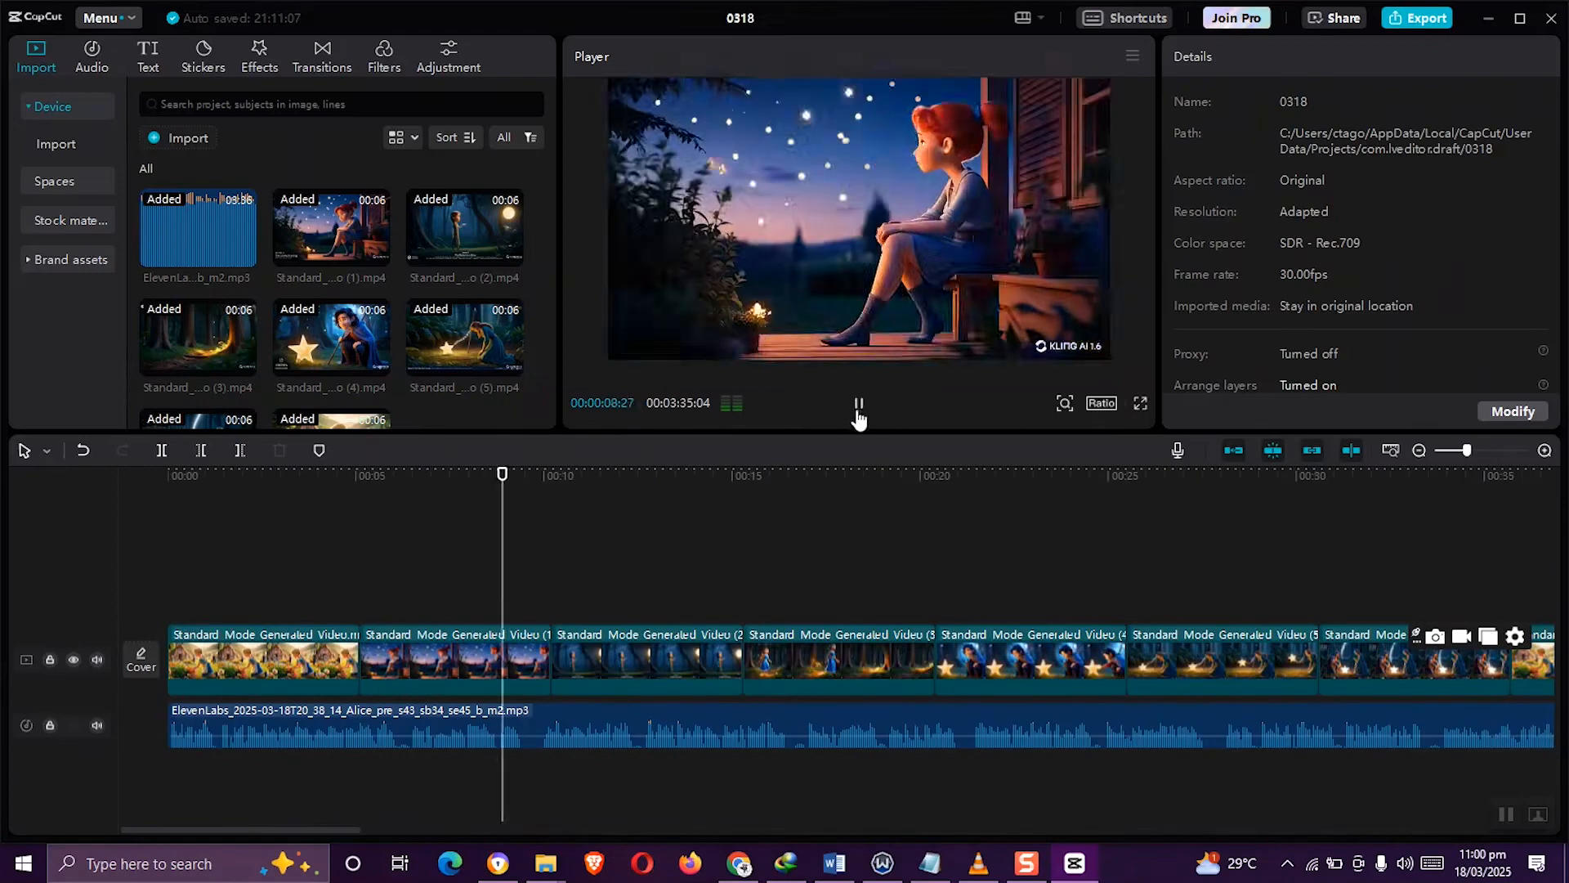
Add 0.5 s Black Fade transitions at the cuts between the first five clips and preview them
{"action": "left_click", "coordinate": [322, 57]}
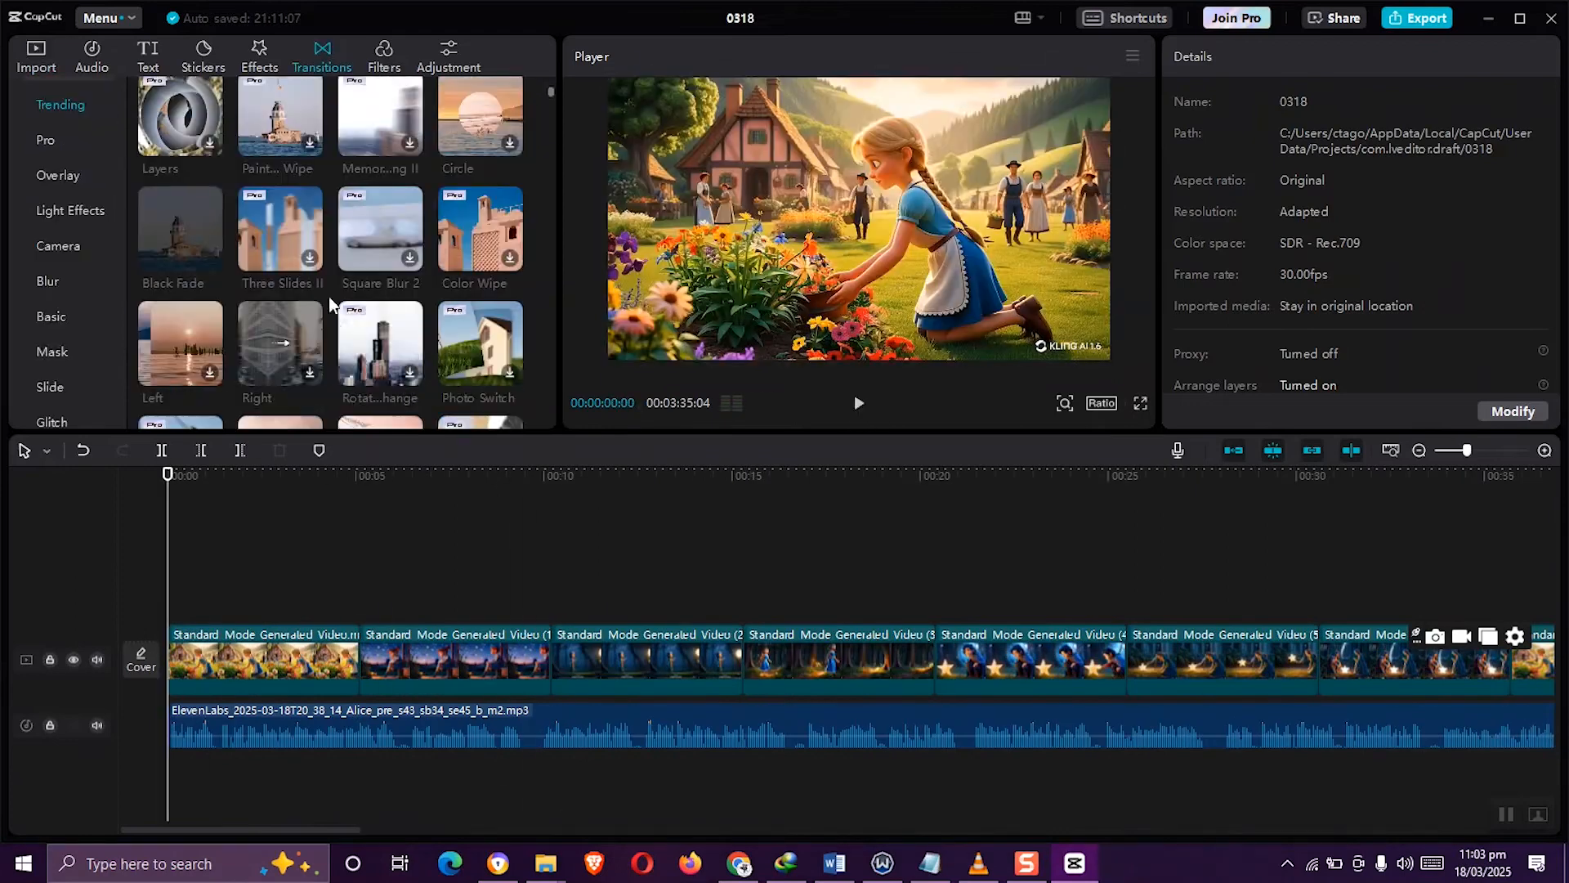
{"action": "left_click_drag", "start_coordinate": [351, 670], "coordinate": [353, 671]}
{"action": "left_click_drag", "start_coordinate": [180, 229], "coordinate": [554, 676]}
{"action": "left_click_drag", "start_coordinate": [180, 230], "coordinate": [739, 670]}
{"action": "left_click_drag", "start_coordinate": [180, 230], "coordinate": [932, 680]}
{"action": "left_click_drag", "start_coordinate": [168, 476], "coordinate": [292, 489]}
{"action": "left_click", "coordinate": [858, 403]}
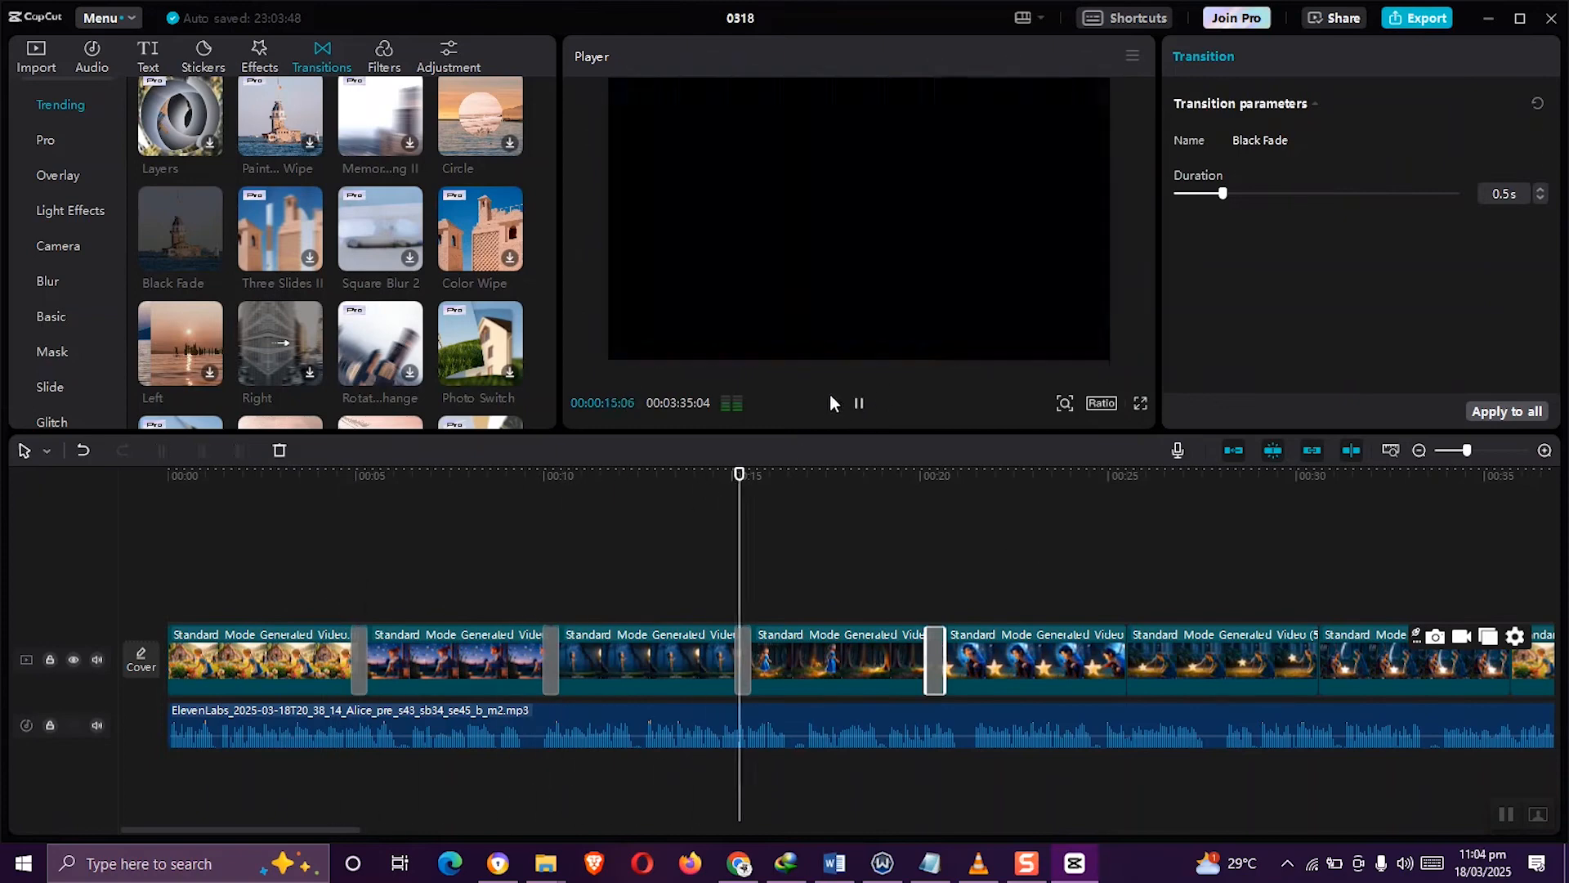
{"action": "left_click", "coordinate": [858, 403]}
Add Black Fade transitions at the following cuts further along the video track
{"action": "left_click_drag", "start_coordinate": [179, 230], "coordinate": [1131, 666]}
{"action": "left_click_drag", "start_coordinate": [180, 230], "coordinate": [1318, 667]}
{"action": "left_click", "coordinate": [918, 476]}
{"action": "left_click_drag", "start_coordinate": [304, 830], "coordinate": [423, 830]}
{"action": "left_click_drag", "start_coordinate": [180, 230], "coordinate": [992, 667]}
Download another transition style, add 0.5 s transitions such as Dissolve at the later cuts, and preview the result
{"action": "left_click", "coordinate": [209, 373]}
{"action": "left_click_drag", "start_coordinate": [180, 345], "coordinate": [1184, 666]}
{"action": "left_click", "coordinate": [907, 490]}
{"action": "left_click", "coordinate": [1148, 476]}
{"action": "left_click", "coordinate": [858, 403]}
{"action": "left_click", "coordinate": [858, 403]}
{"action": "right_click", "coordinate": [1183, 653]}
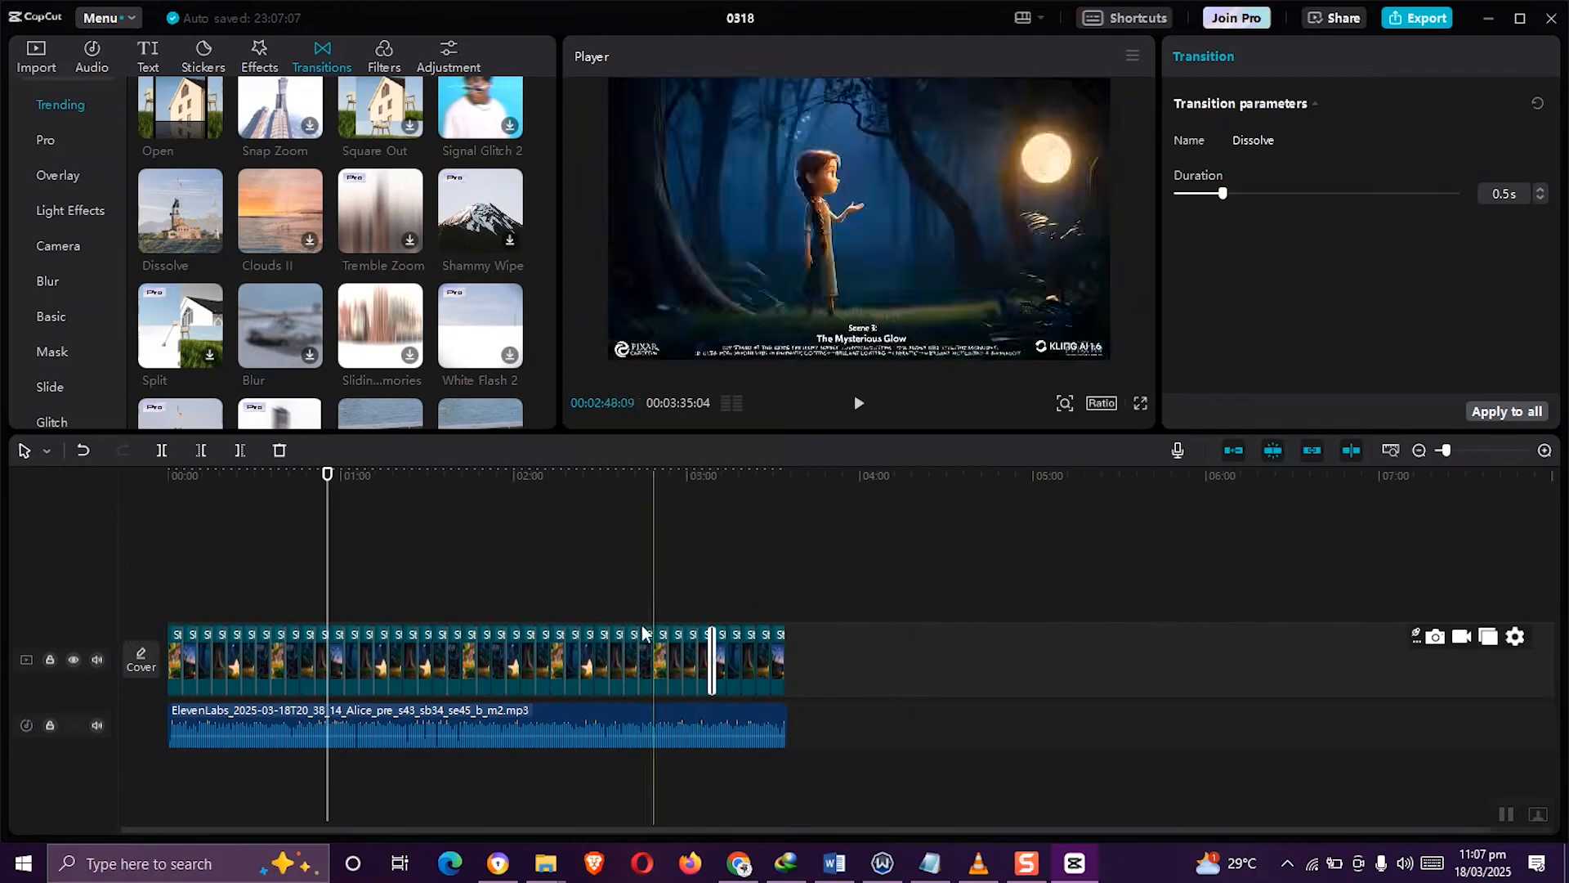
Switch to the web browser and search Google for copyright free music in a new tab
{"action": "left_click", "coordinate": [499, 866]}
{"action": "left_click", "coordinate": [1226, 16]}
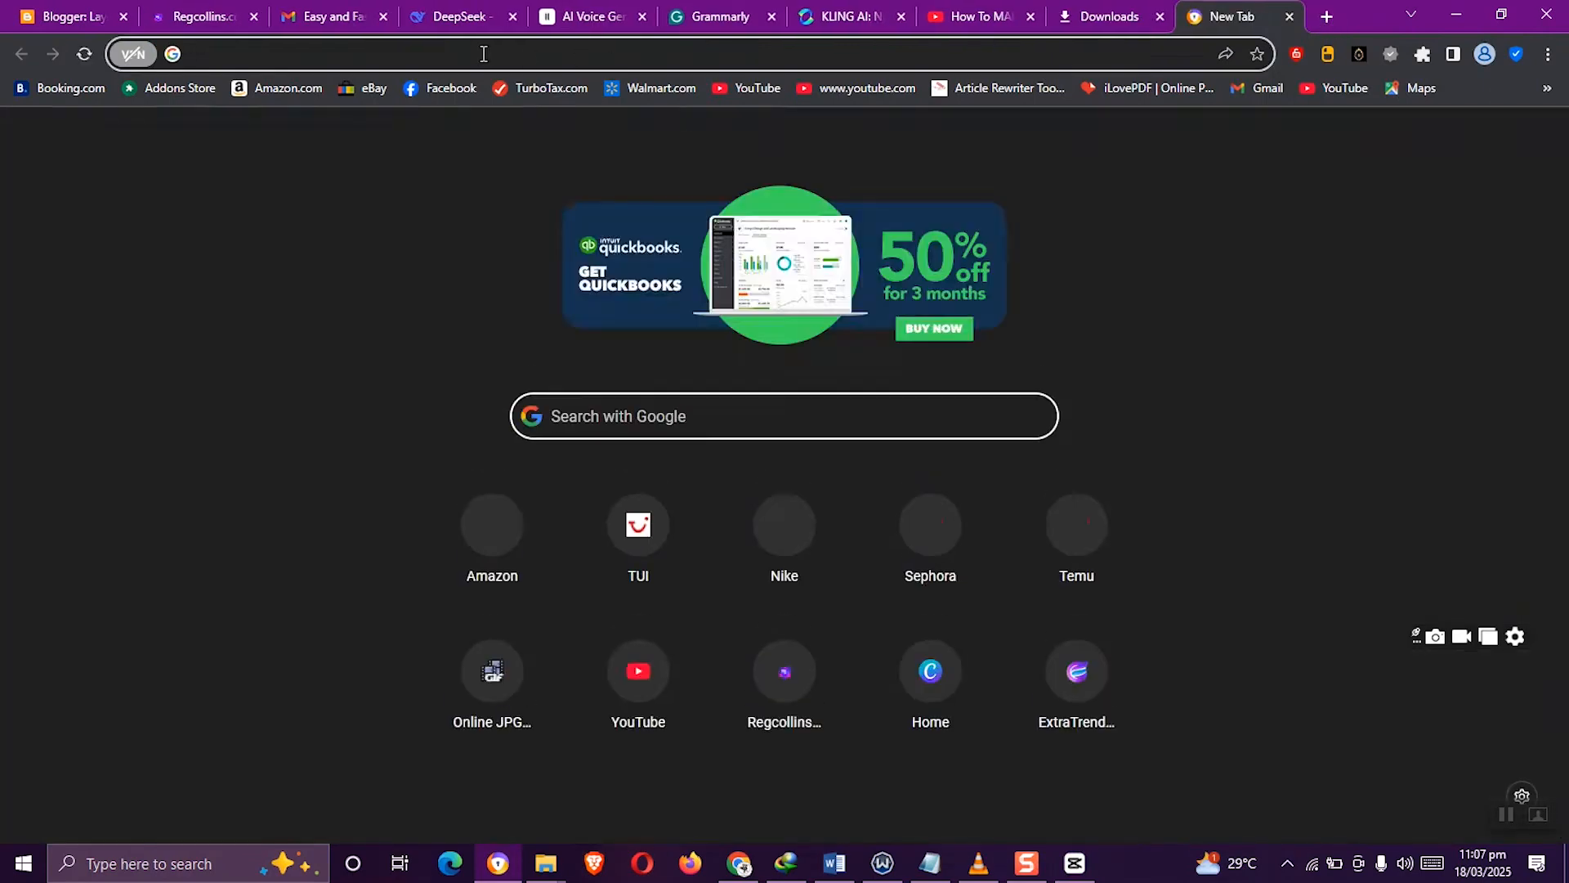
{"action": "left_click", "coordinate": [483, 54]}
{"action": "type", "text": "copy"}
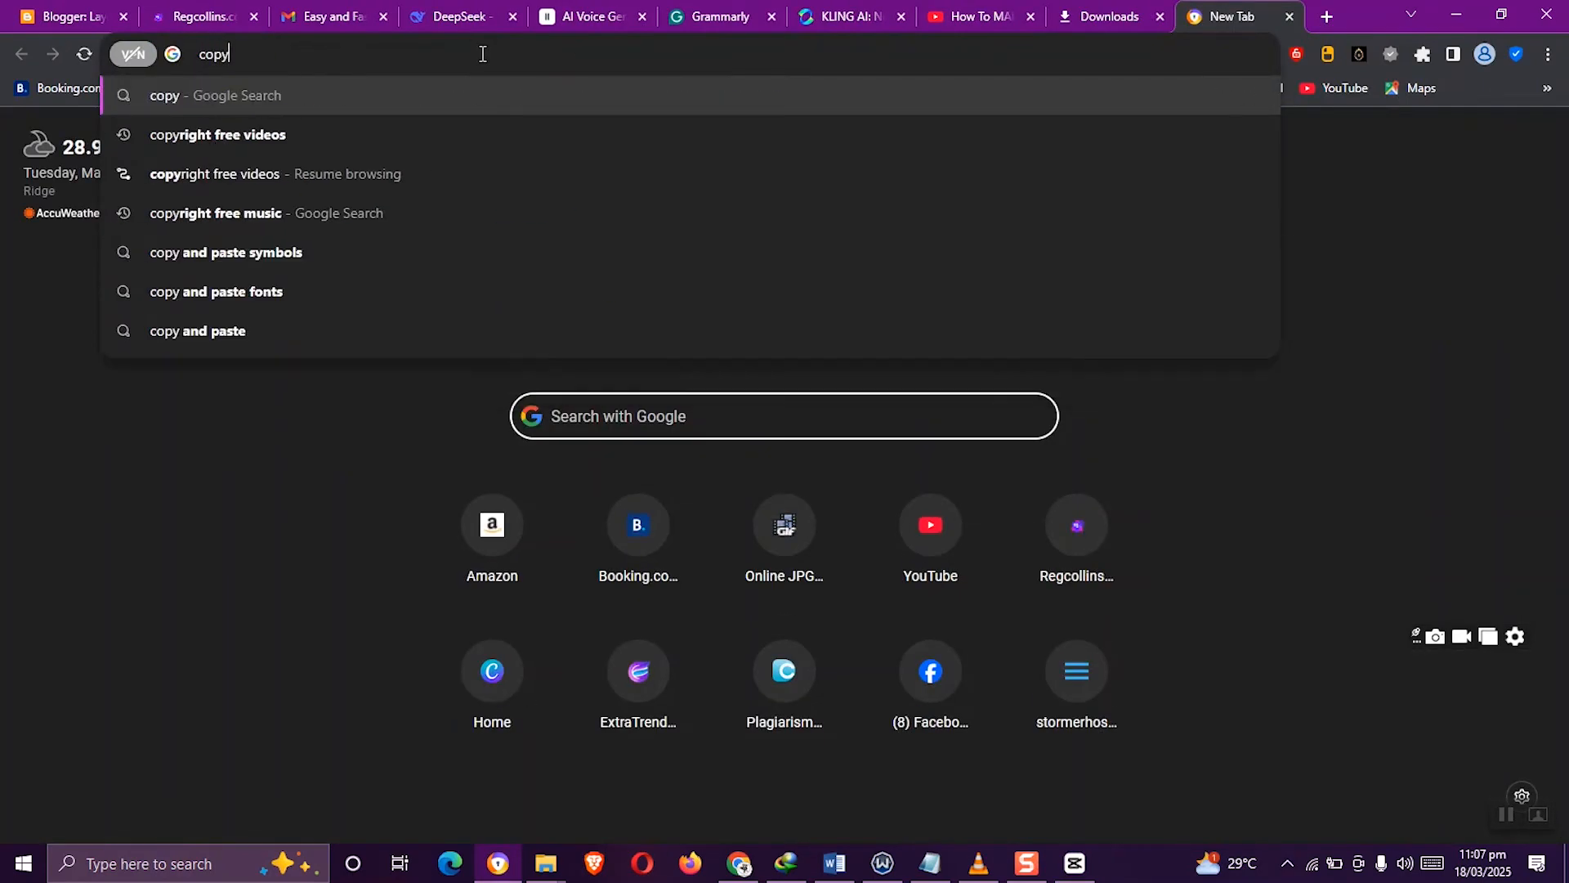
{"action": "left_click", "coordinate": [428, 213]}
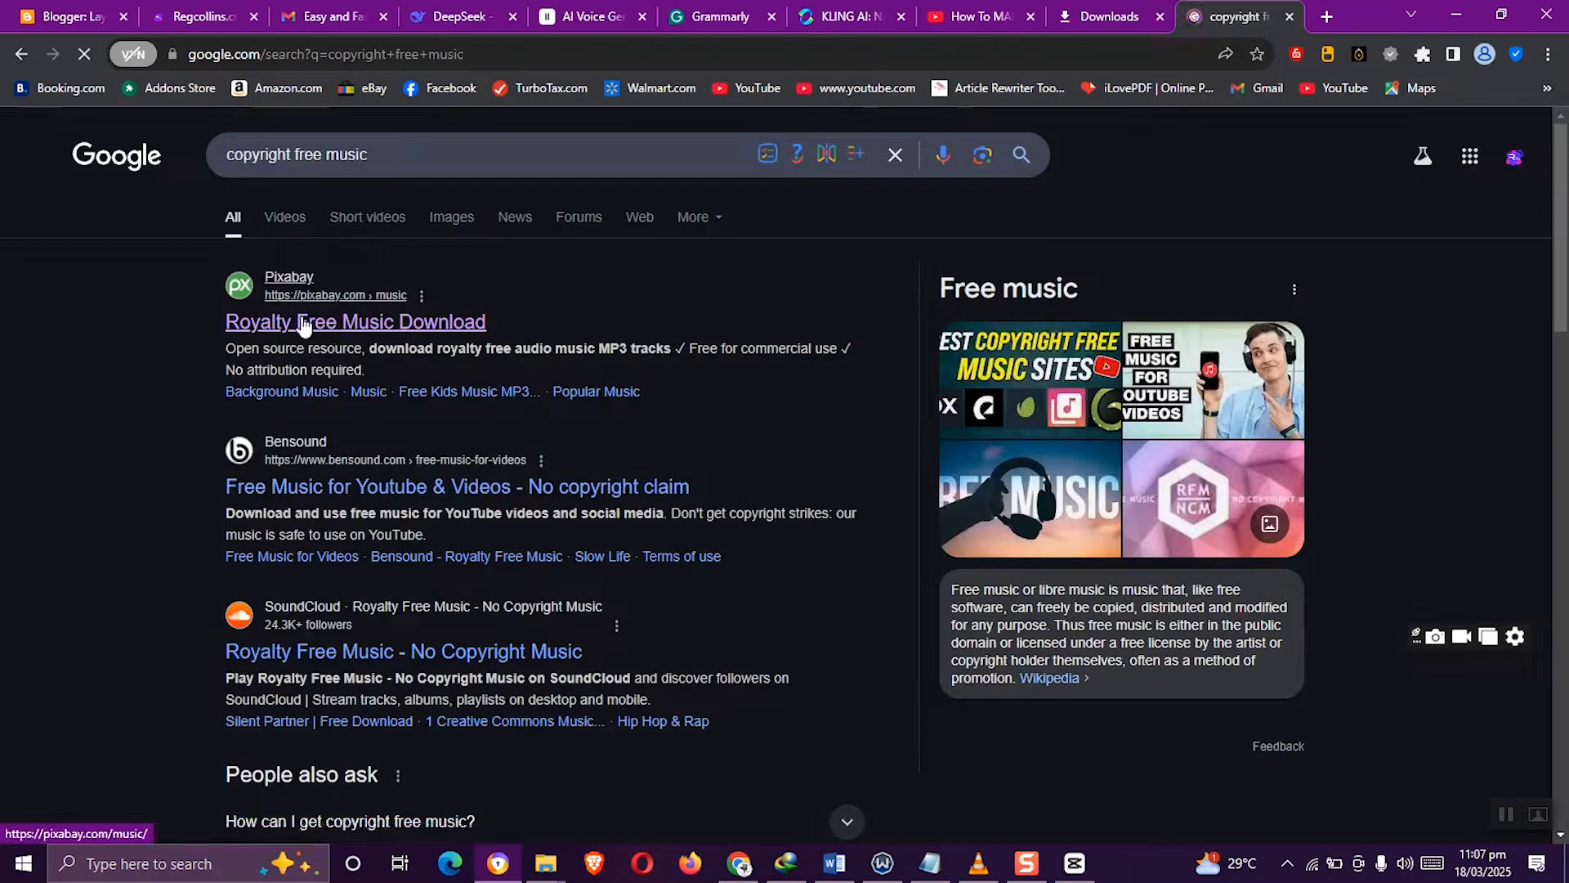
Open Pixabay's royalty-free music page, browse the tracks, and download Kugelsicher by TremoxBeatz
{"action": "left_click", "coordinate": [336, 321]}
{"action": "scroll", "coordinate": [527, 367], "scroll_direction": "down", "scroll_amount": 10}
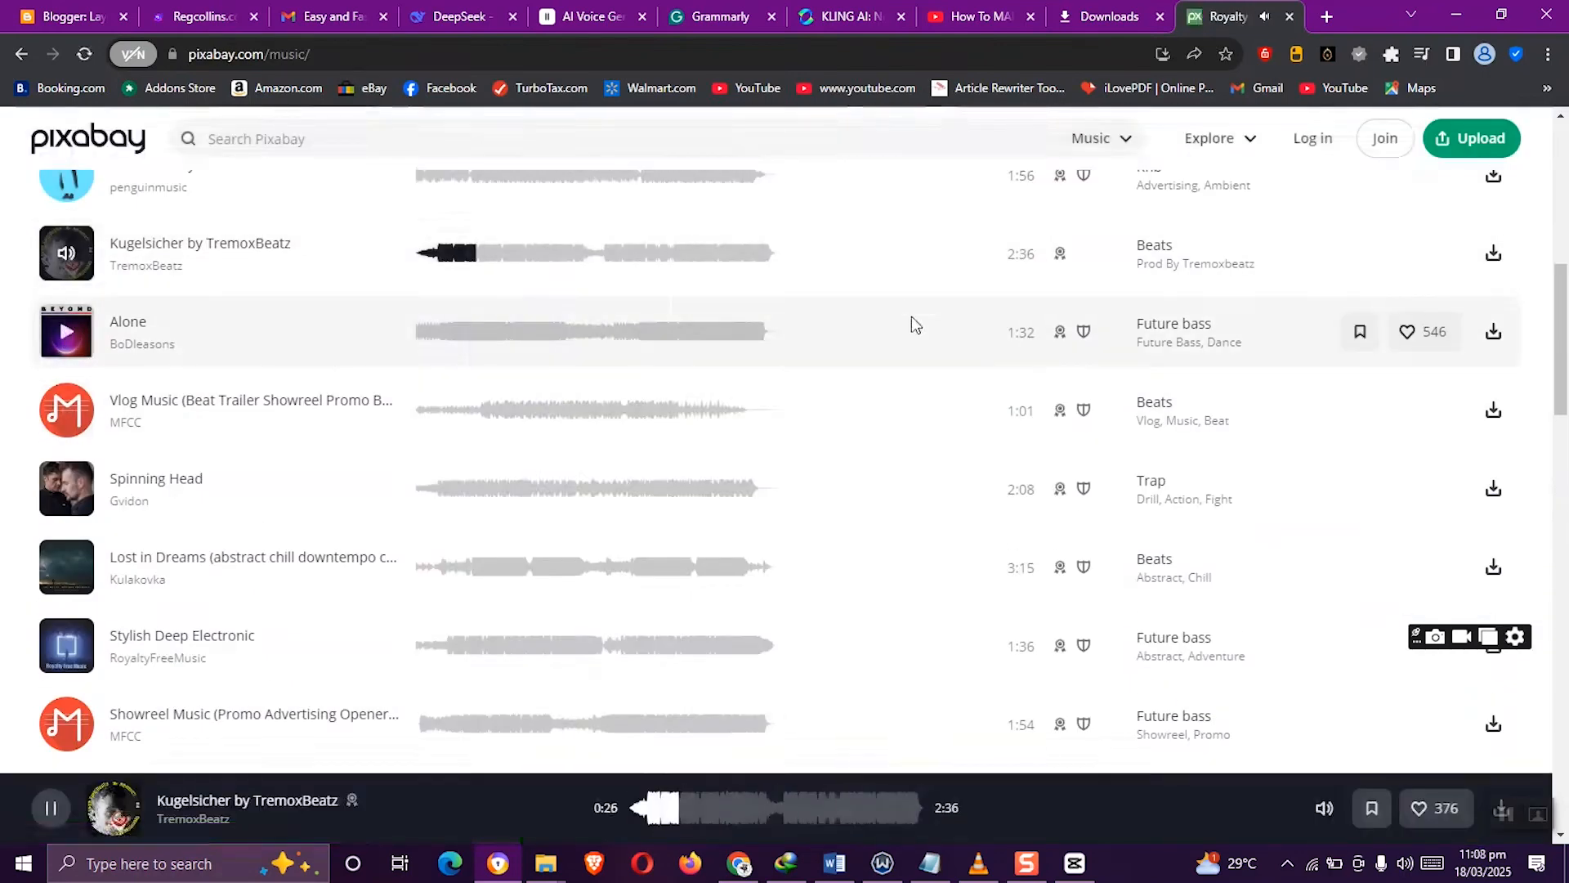
{"action": "left_click", "coordinate": [1502, 808]}
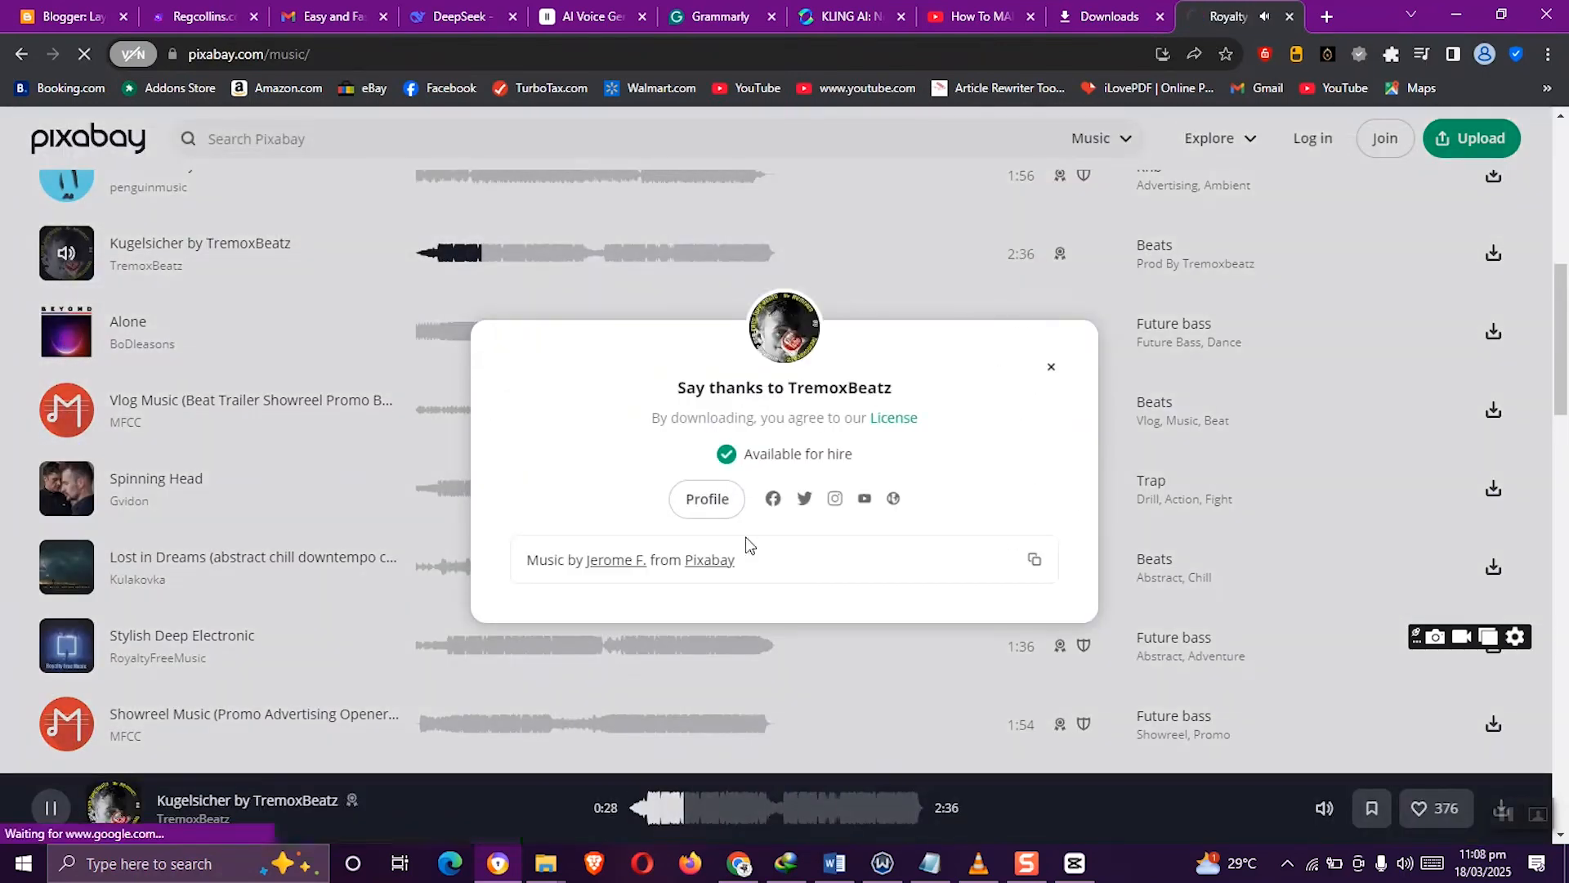
Import the lost-in-dreams-abstract-chill-downtempo MP3 into the CapCut project and place it on a track below the narration
{"action": "left_click", "coordinate": [211, 815]}
{"action": "left_click", "coordinate": [248, 758]}
{"action": "double_click", "coordinate": [1207, 279]}
{"action": "left_click_drag", "start_coordinate": [867, 597], "coordinate": [302, 752]}
Play the video from the start with the background music and set the music's volume to -18.1 dB
{"action": "left_click_drag", "start_coordinate": [329, 473], "coordinate": [168, 472]}
{"action": "left_click", "coordinate": [859, 403]}
{"action": "left_click_drag", "start_coordinate": [250, 762], "coordinate": [248, 766]}
{"action": "key", "text": "space"}
{"action": "left_click_drag", "start_coordinate": [435, 738], "coordinate": [448, 760]}
{"action": "left_click_drag", "start_coordinate": [742, 751], "coordinate": [761, 760]}
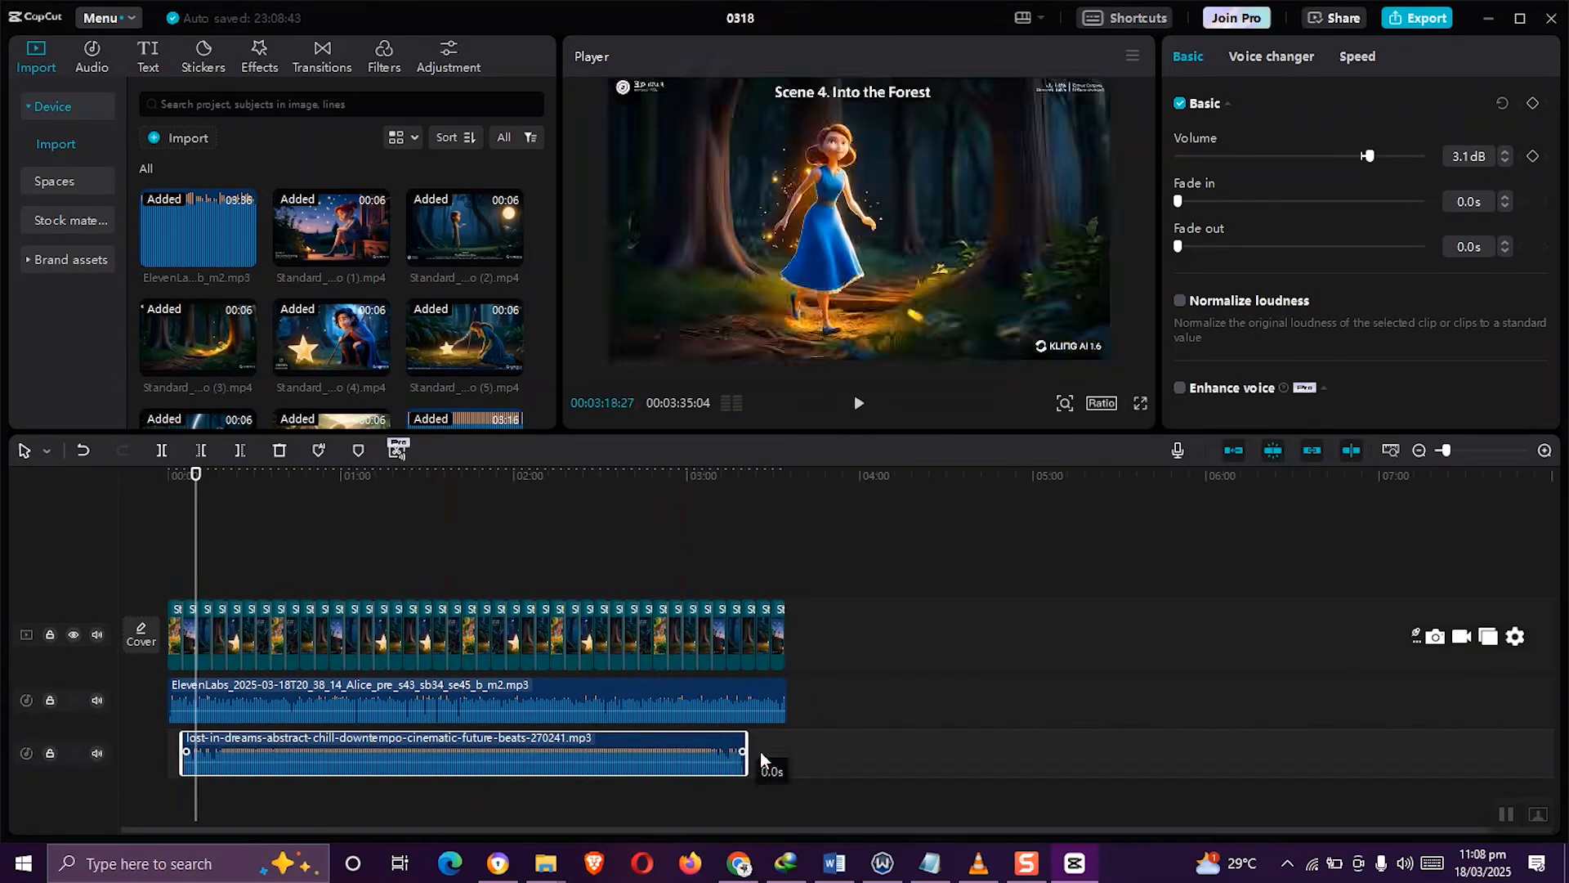
{"action": "key", "text": "space"}
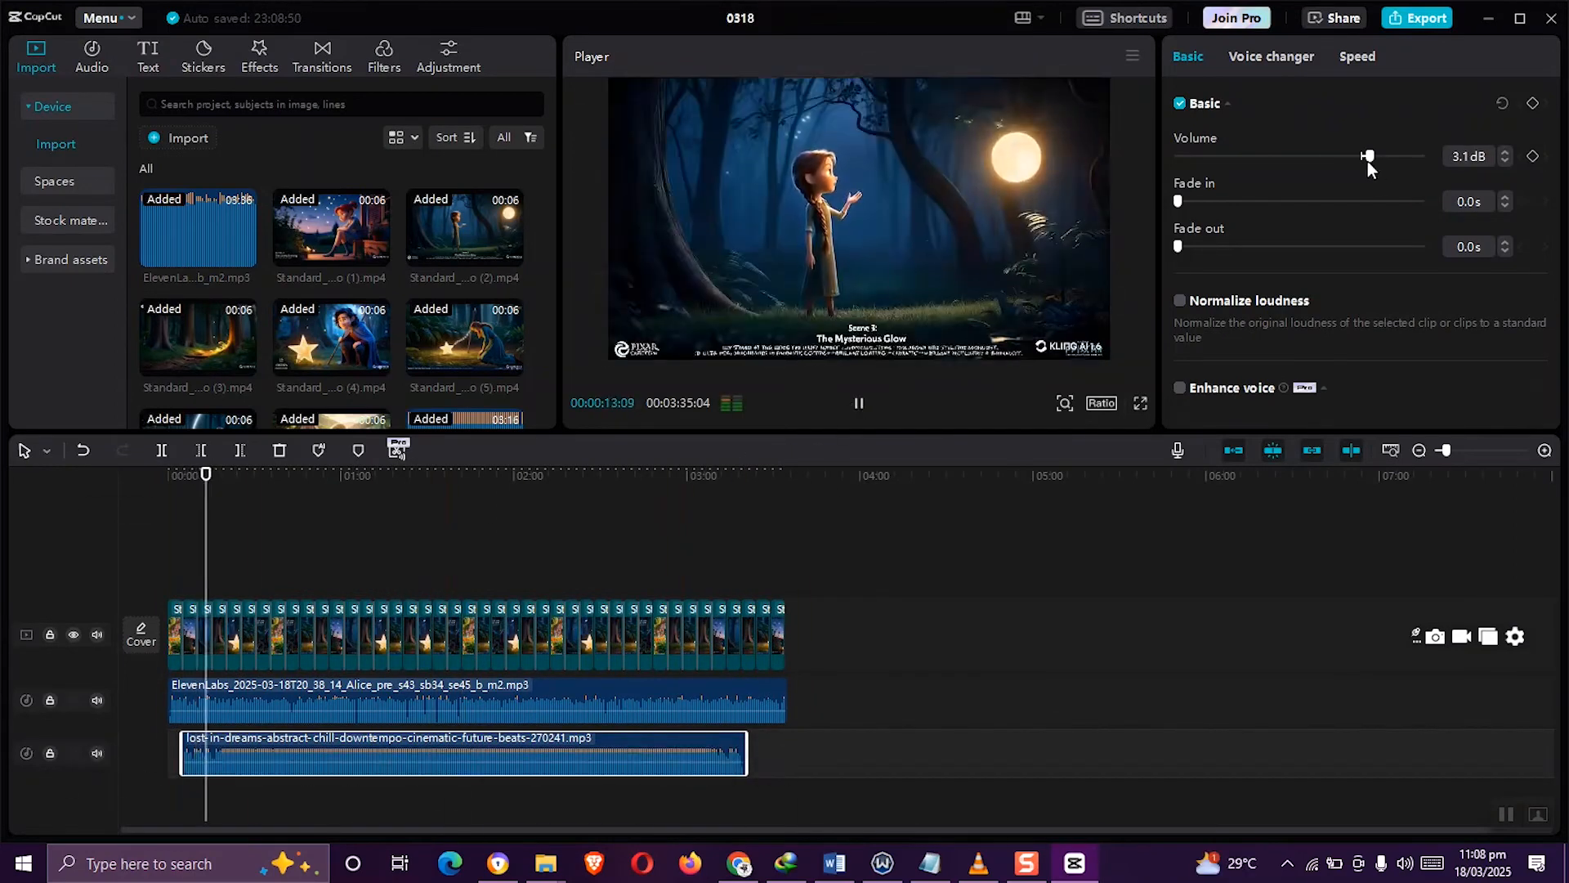
{"action": "left_click_drag", "start_coordinate": [1367, 156], "coordinate": [1305, 157]}
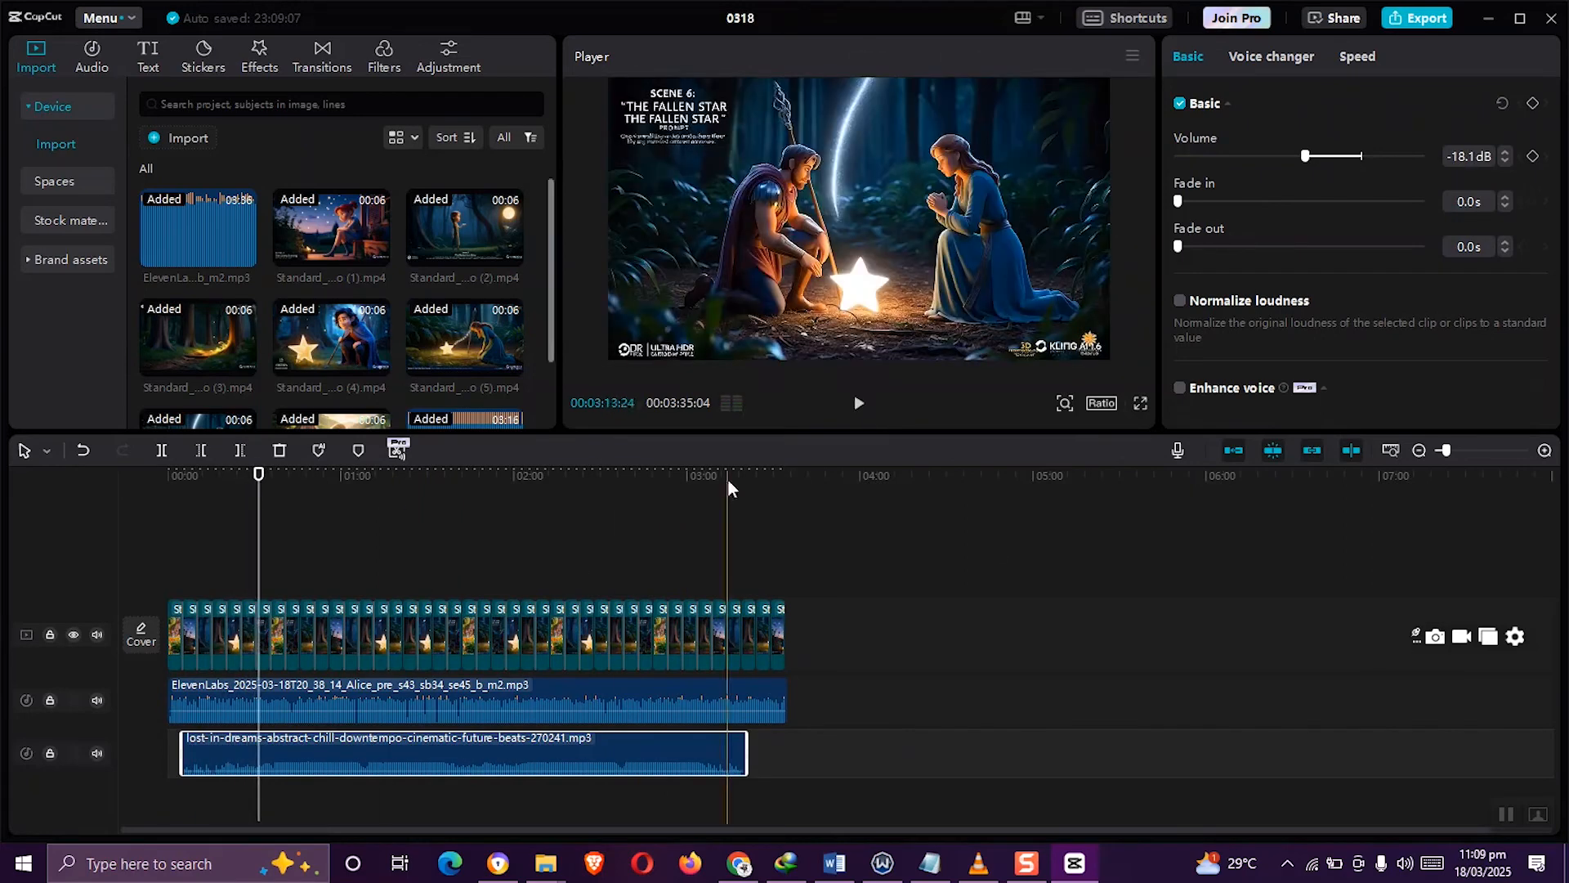
Generate auto captions for the video with English as the source language and no translation
{"action": "left_click", "coordinate": [147, 58]}
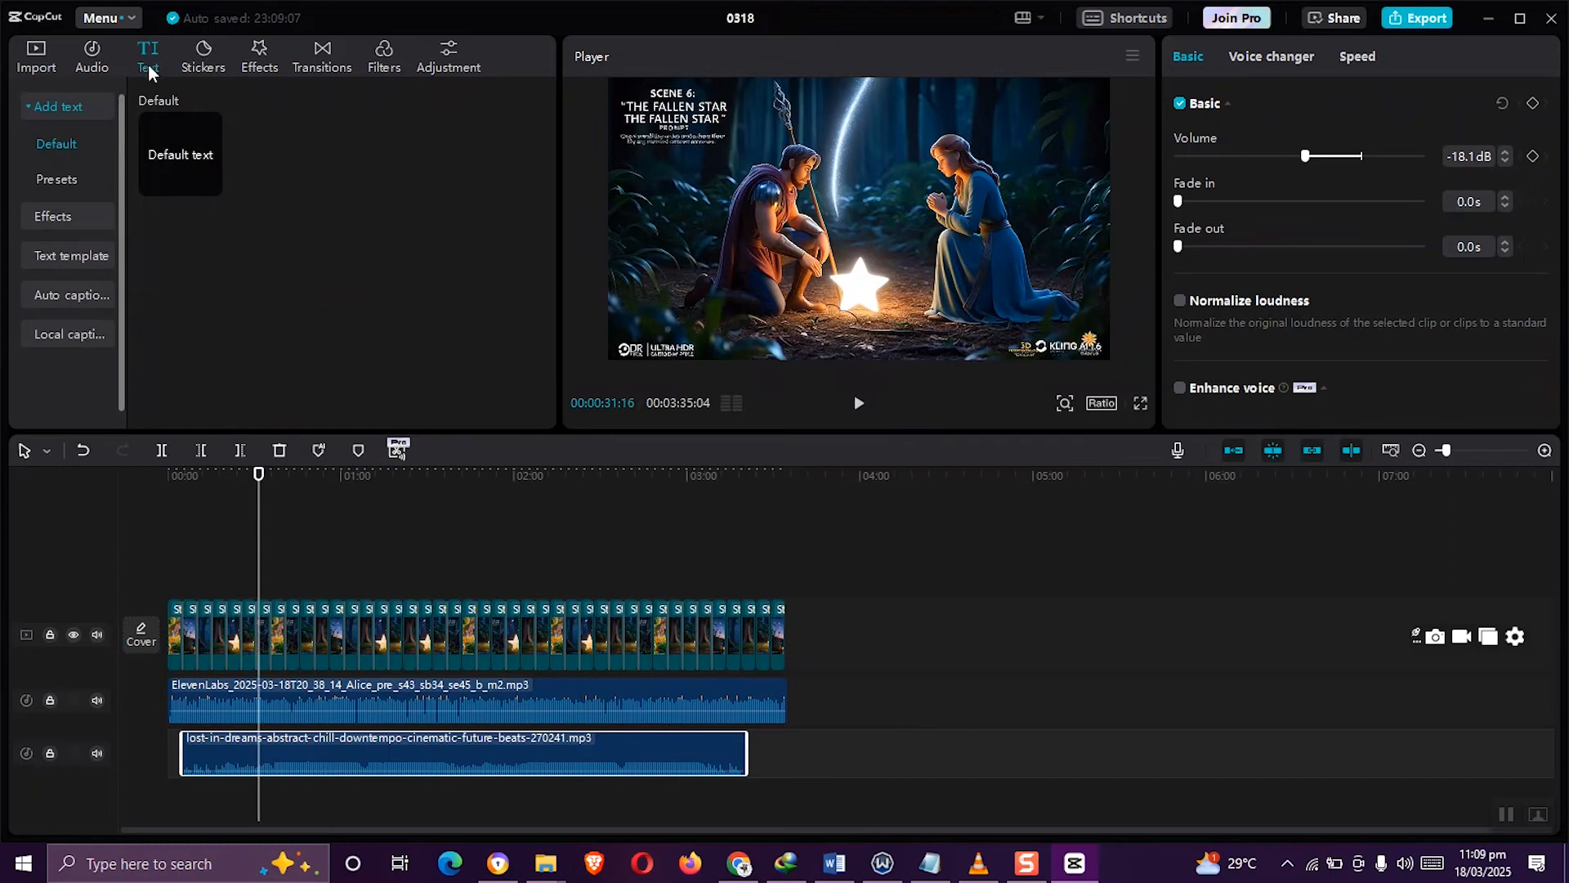
{"action": "left_click", "coordinate": [71, 296]}
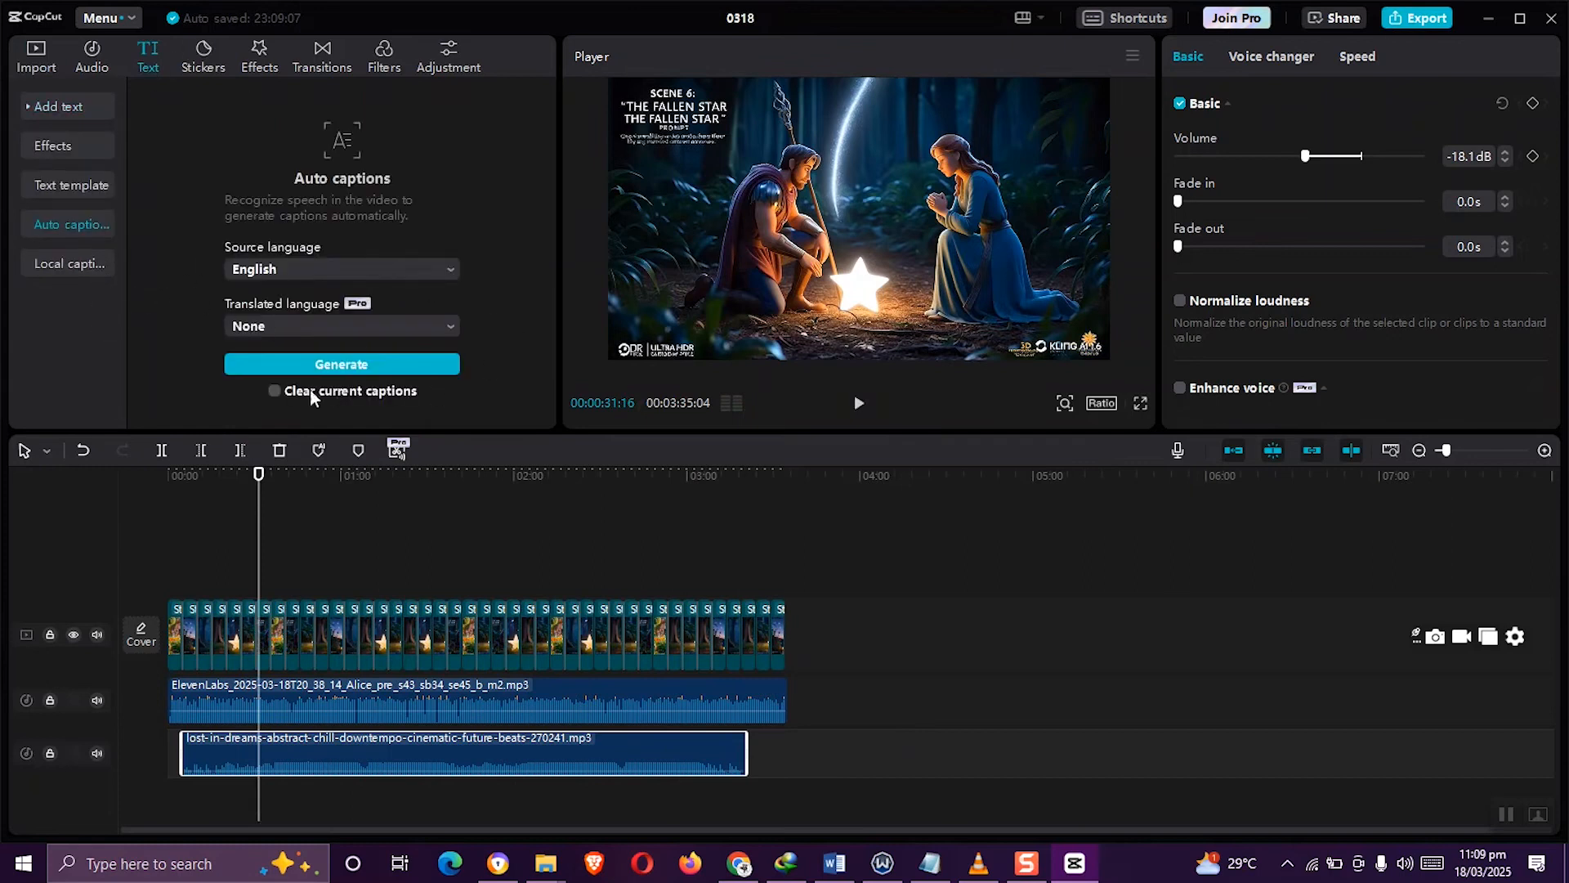
{"action": "left_click", "coordinate": [343, 368]}
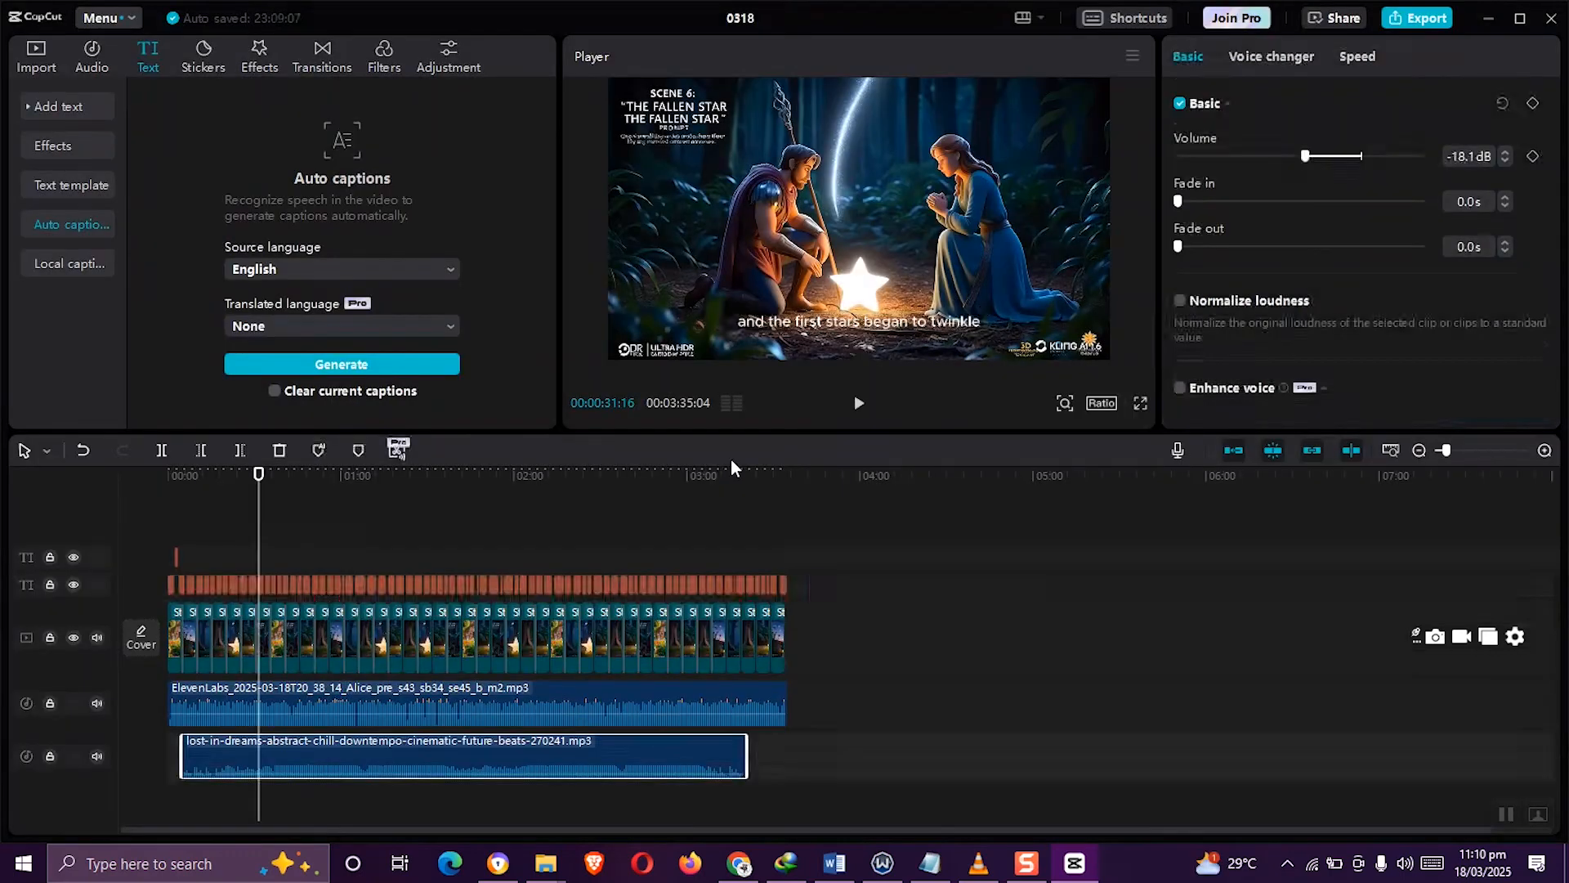
Preview the captions from the start and apply the Typewriter entrance animation with a 0.5 s duration to all captions
{"action": "left_click", "coordinate": [169, 474]}
{"action": "key", "text": "space"}
{"action": "key", "text": "space"}
{"action": "left_click", "coordinate": [1333, 56]}
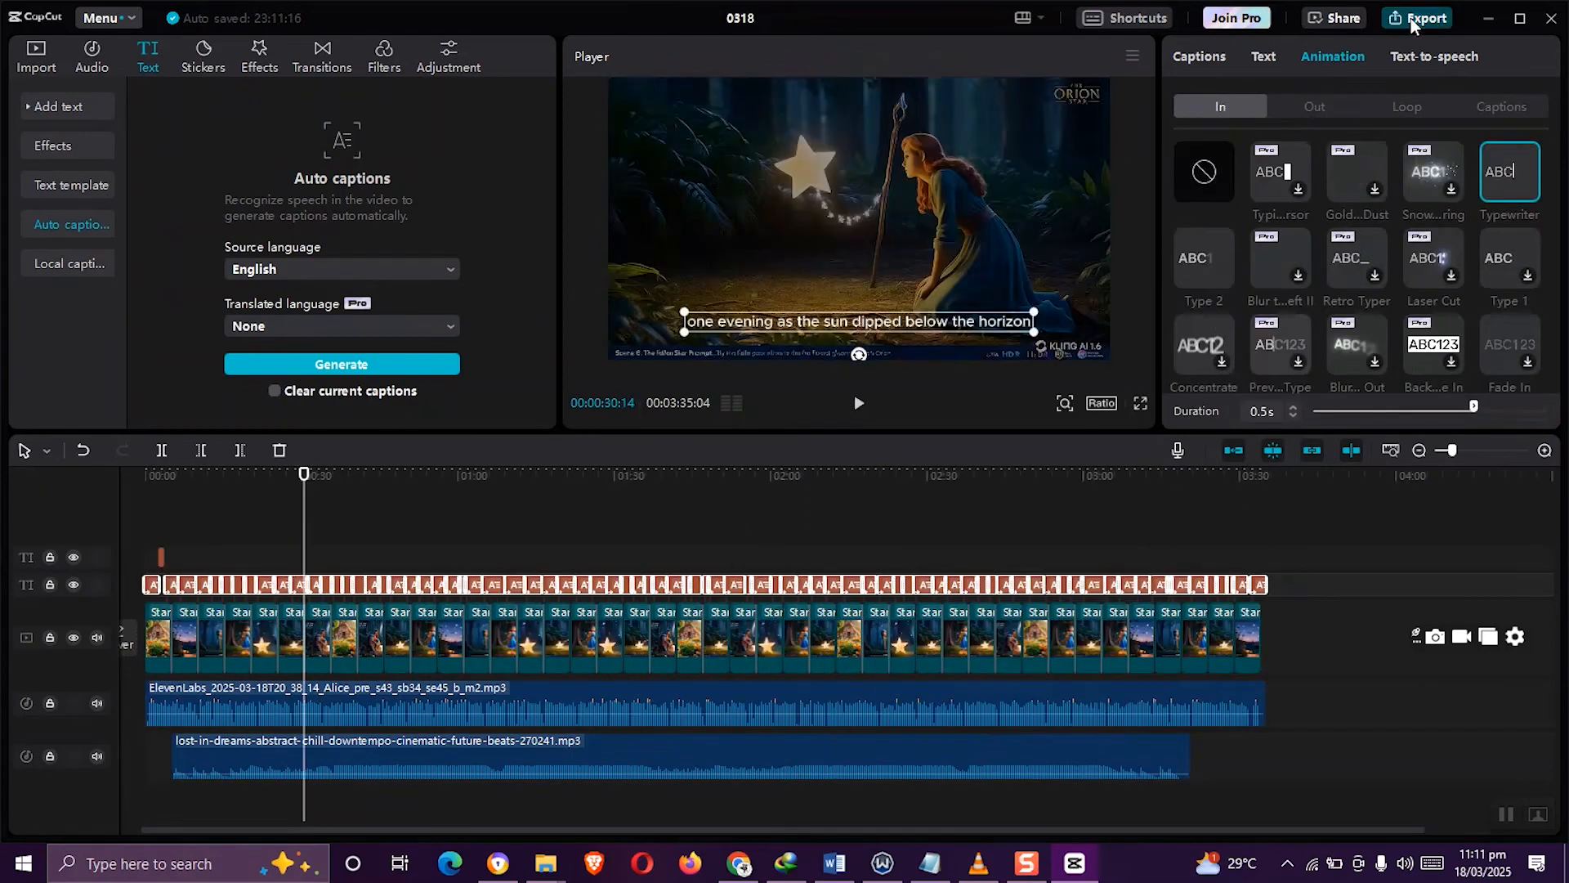
Export the video as Story at 1080P, recommended bit rate, H.264, mp4 and 30fps
{"action": "key", "text": "ctrl+e"}
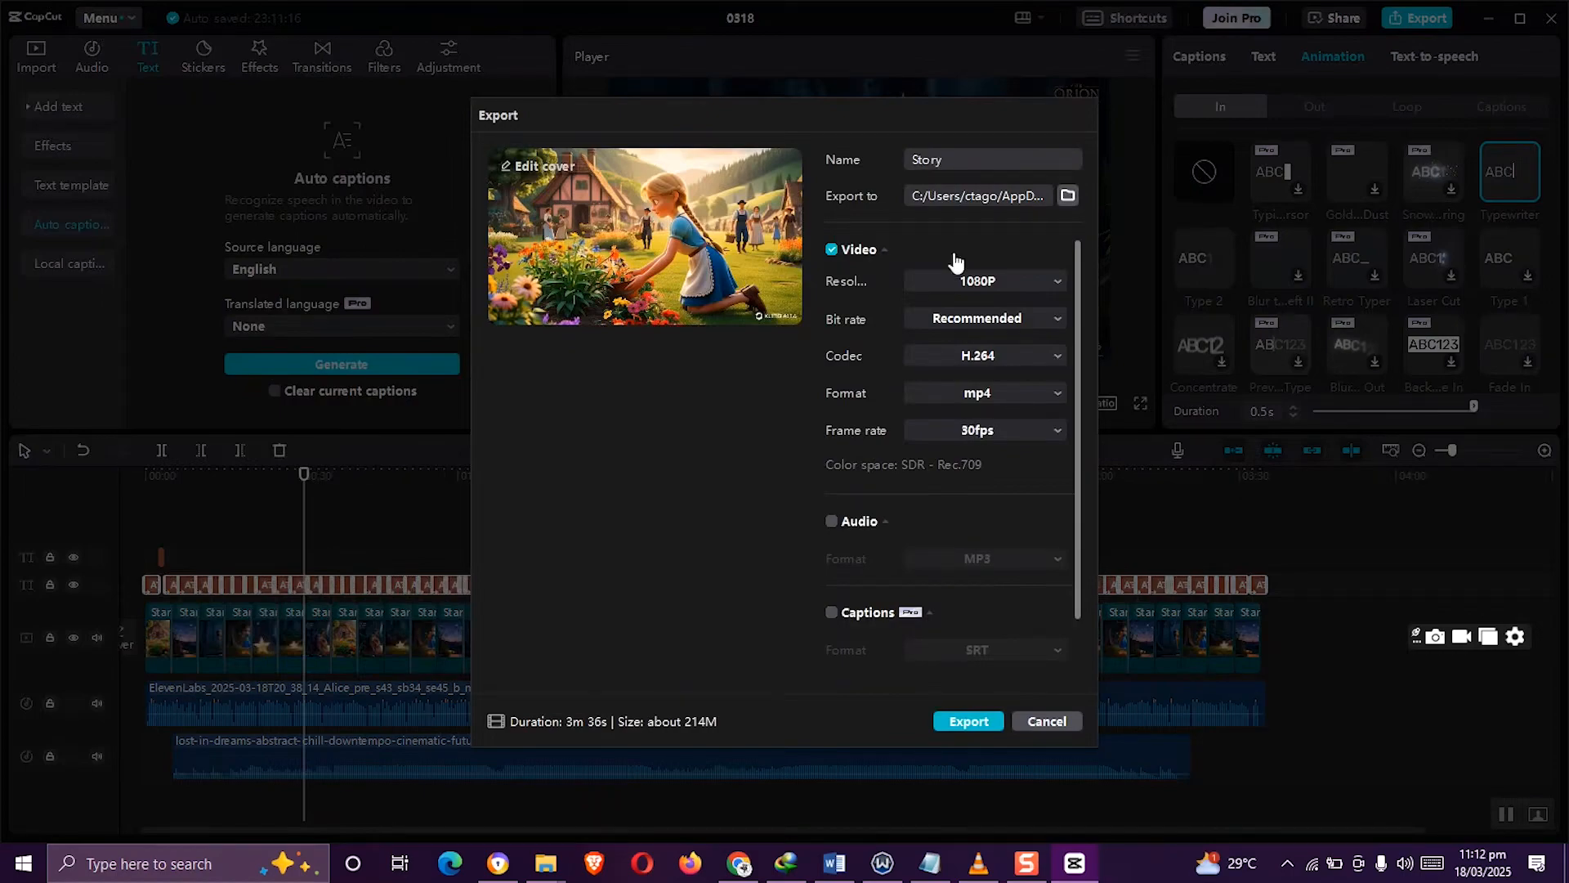
{"action": "left_click", "coordinate": [961, 722]}
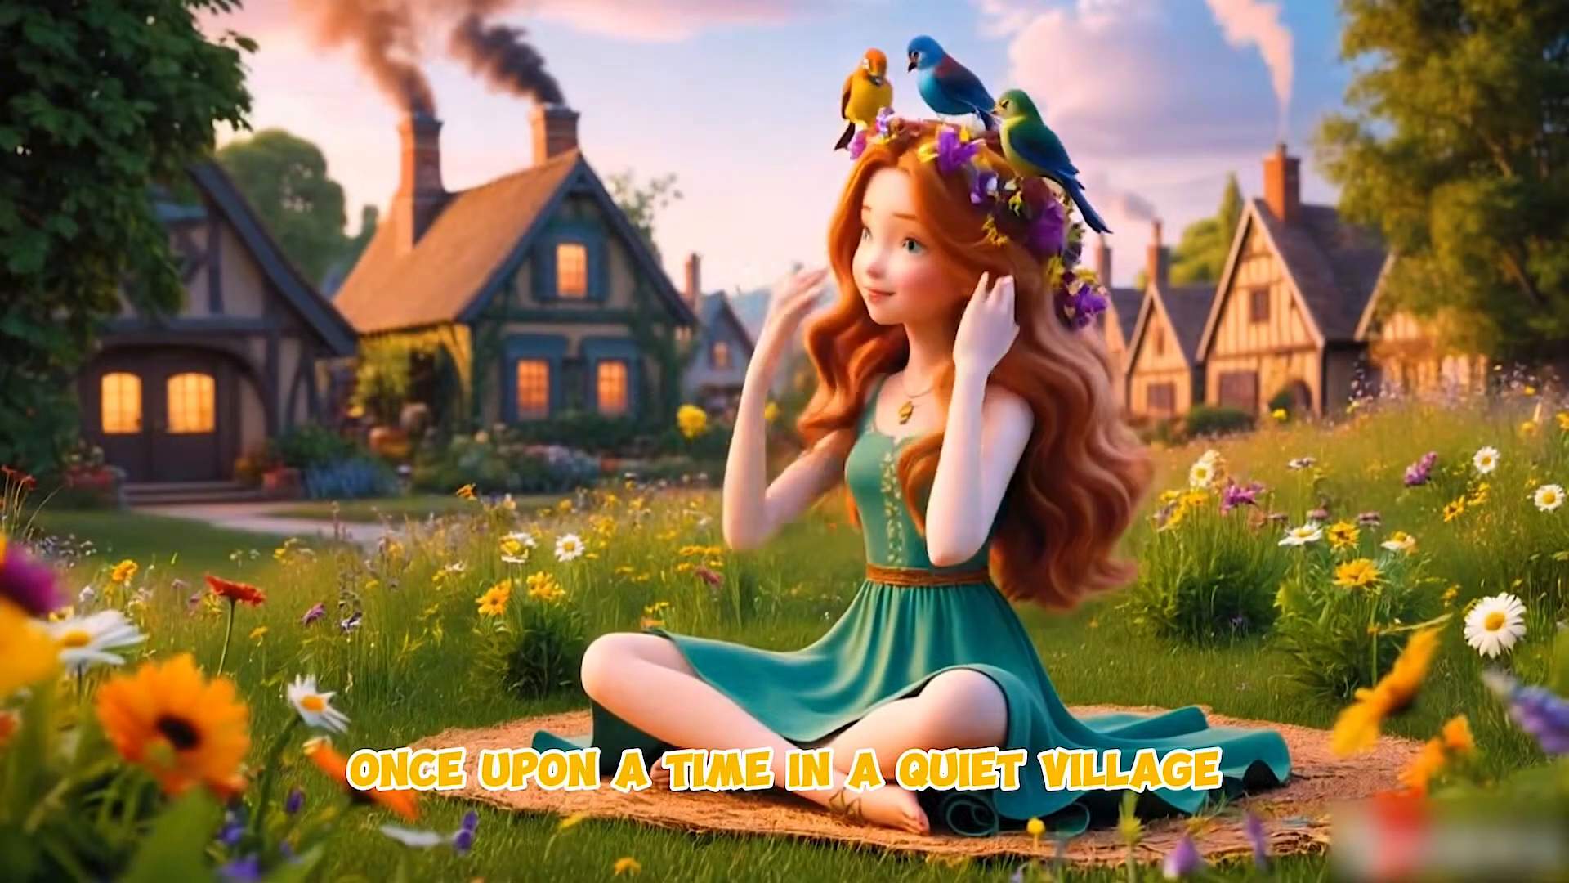